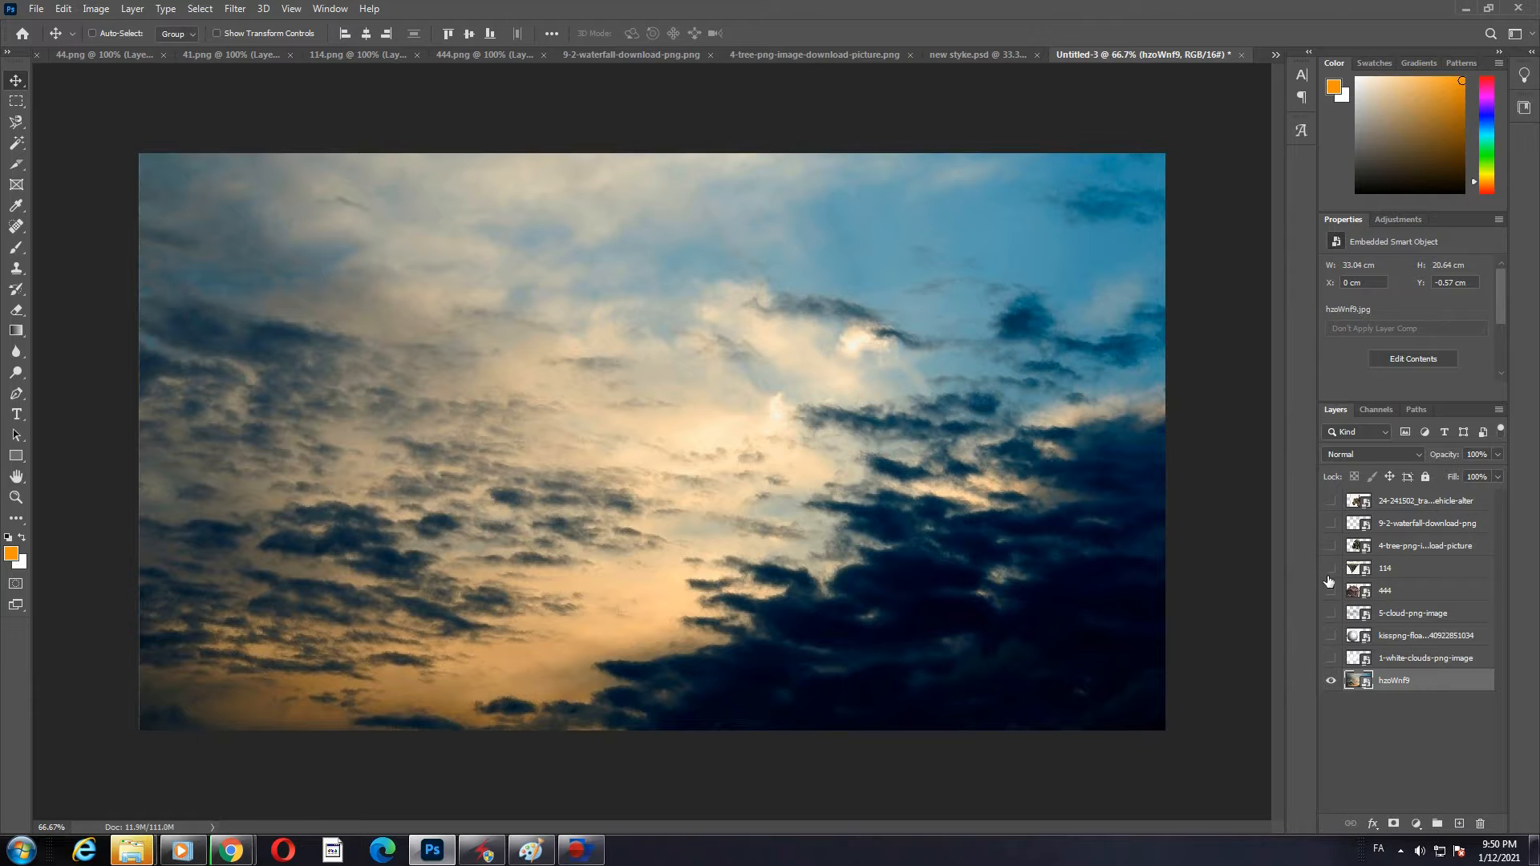
- Show the floating rock layer 114 and move the rock toward the centre of the canvas
{"action": "left_click", "coordinate": [1331, 570]}
{"action": "left_click_drag", "start_coordinate": [530, 373], "coordinate": [738, 402]}
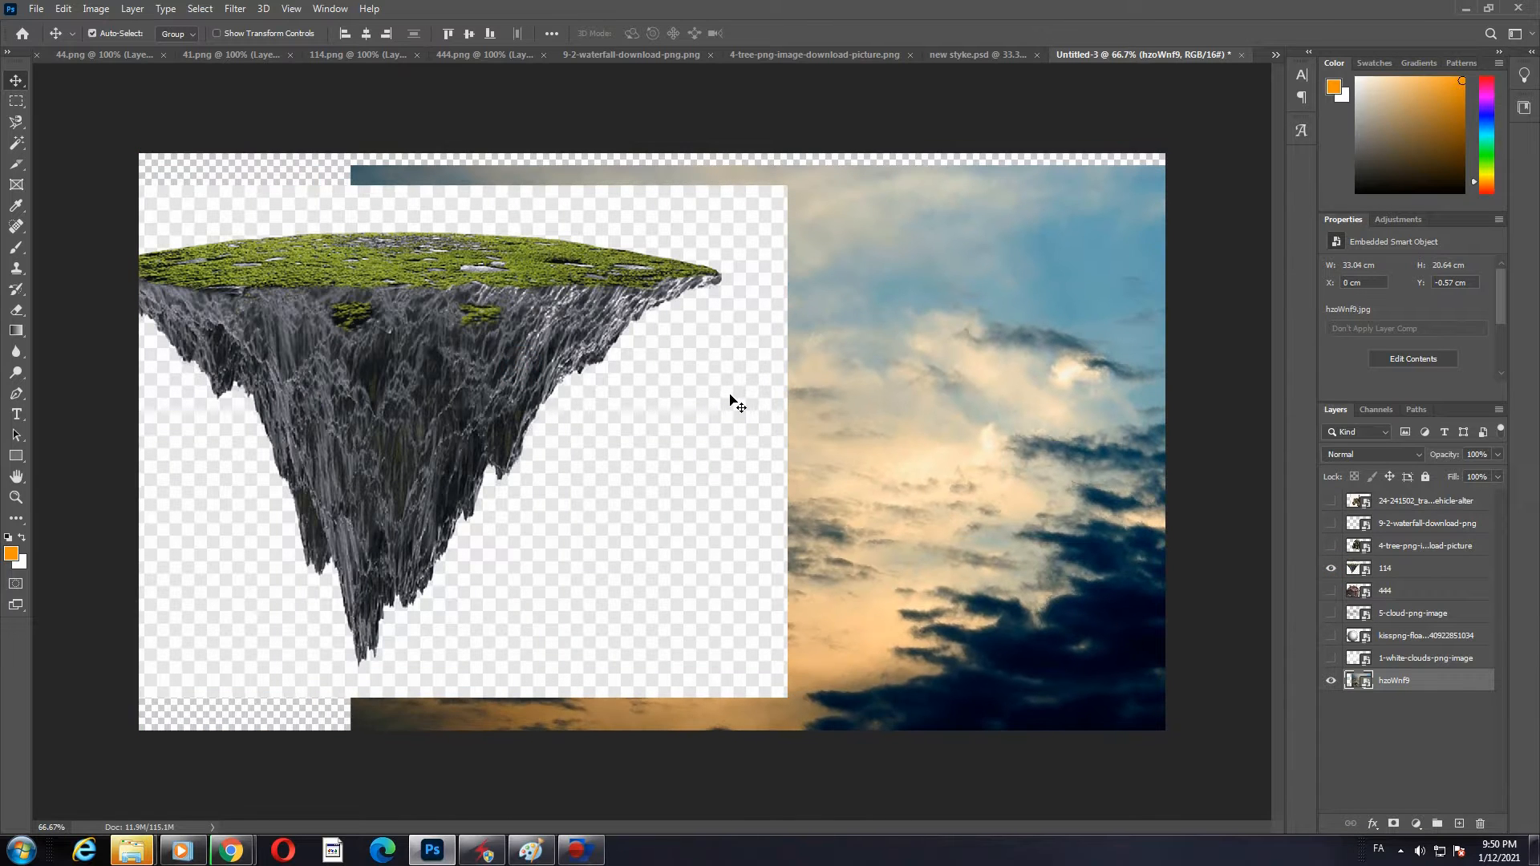
{"action": "key", "text": "ctrl+z"}
{"action": "right_click", "coordinate": [479, 320]}
{"action": "left_click", "coordinate": [487, 329]}
{"action": "left_click_drag", "start_coordinate": [483, 330], "coordinate": [711, 331]}
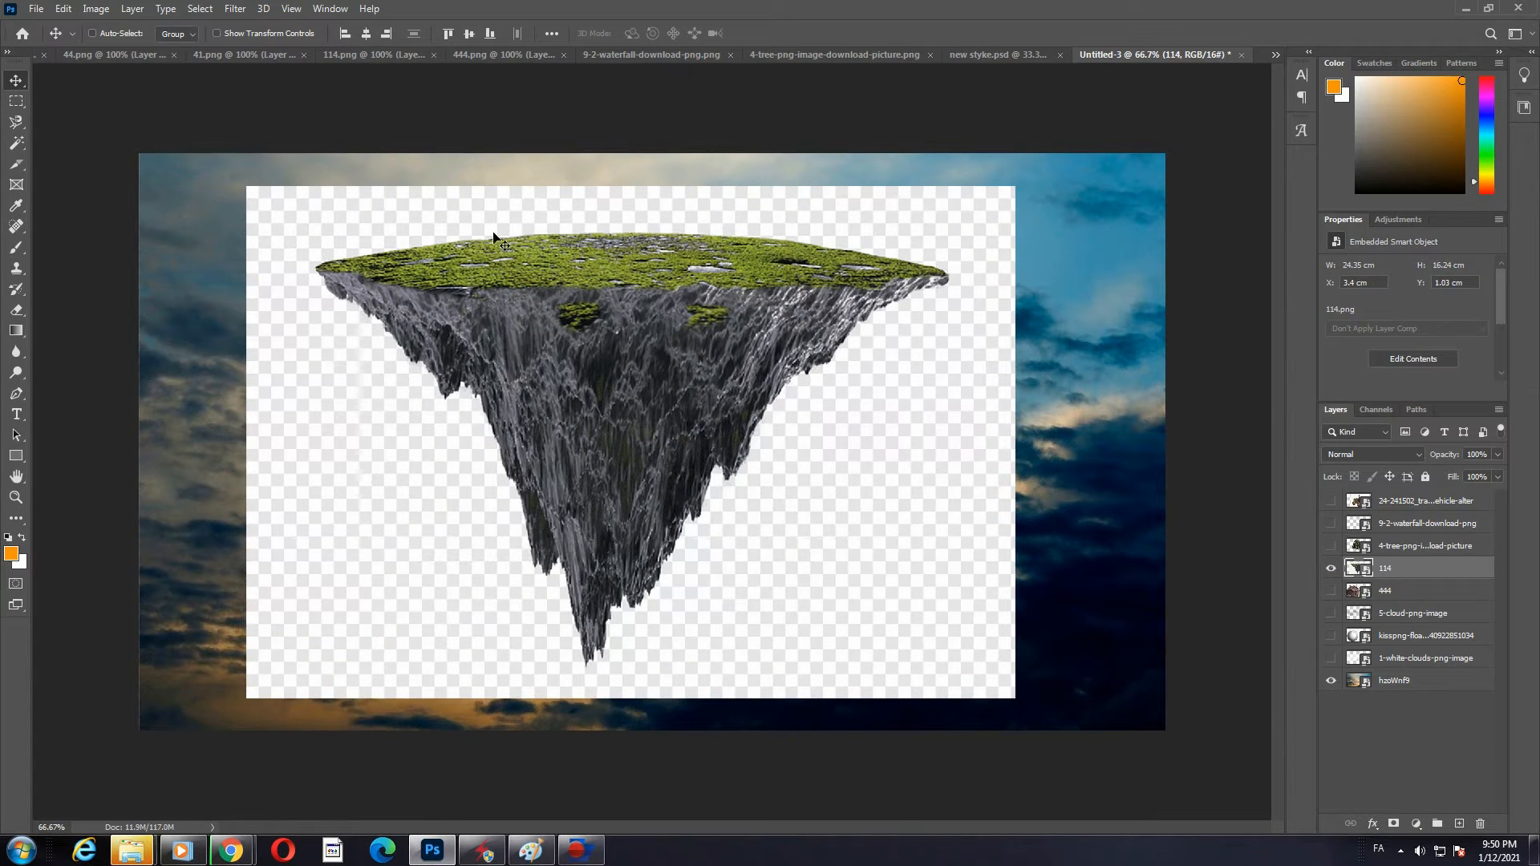
- Select the rock island as the subject, invert the selection and try to delete the checkered background
{"action": "left_click", "coordinate": [12, 148]}
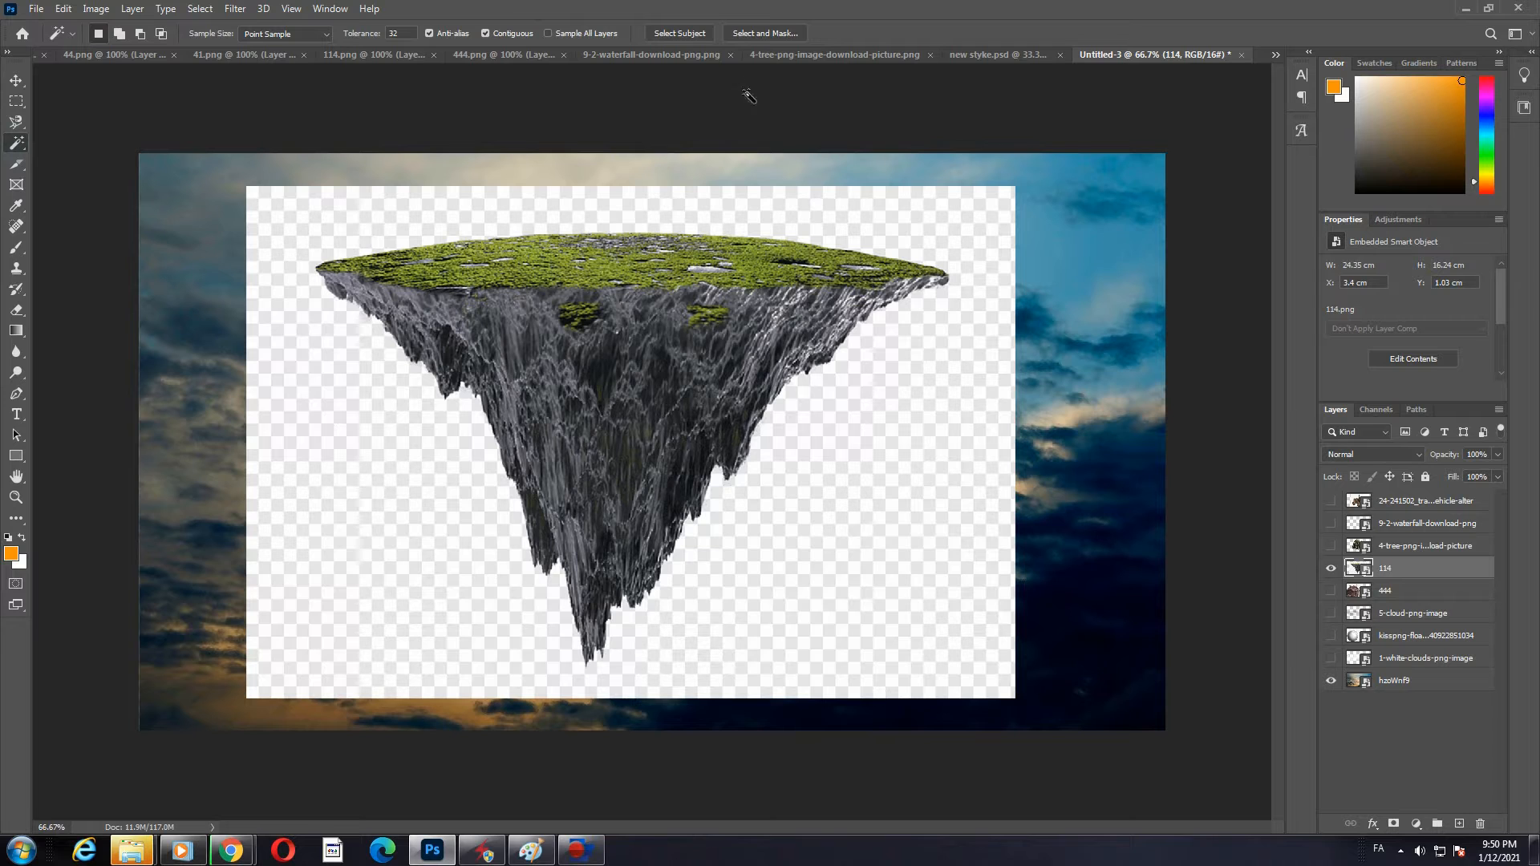
{"action": "right_click", "coordinate": [860, 234]}
{"action": "left_click", "coordinate": [915, 444]}
{"action": "key", "text": "Delete"}
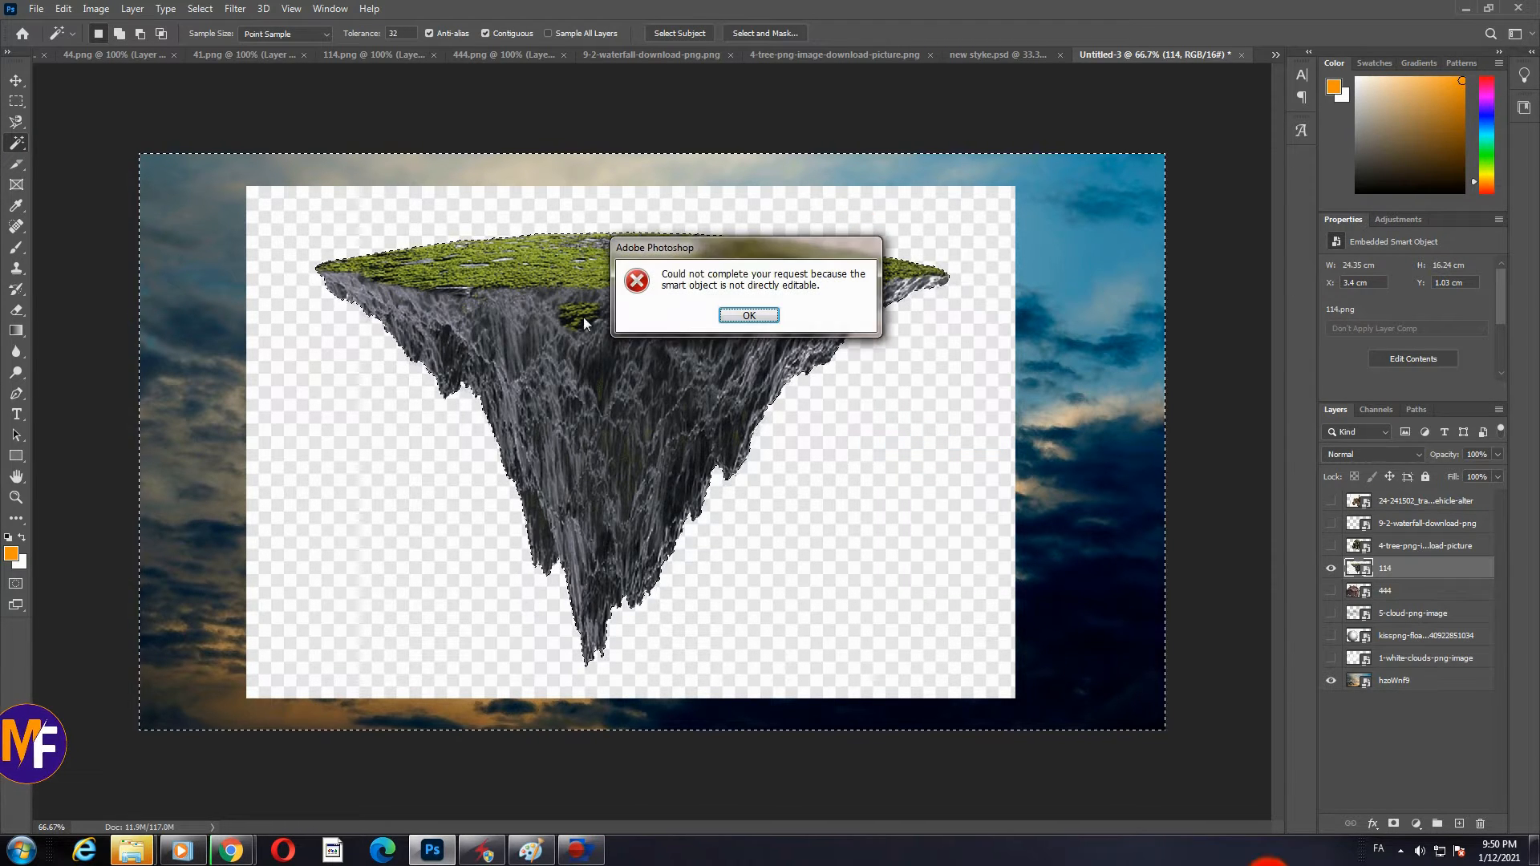
{"action": "key", "text": "Return"}
- Rasterize the rock layer 114, delete its selected checkered background and deselect
{"action": "left_click", "coordinate": [16, 310]}
{"action": "left_click", "coordinate": [178, 338]}
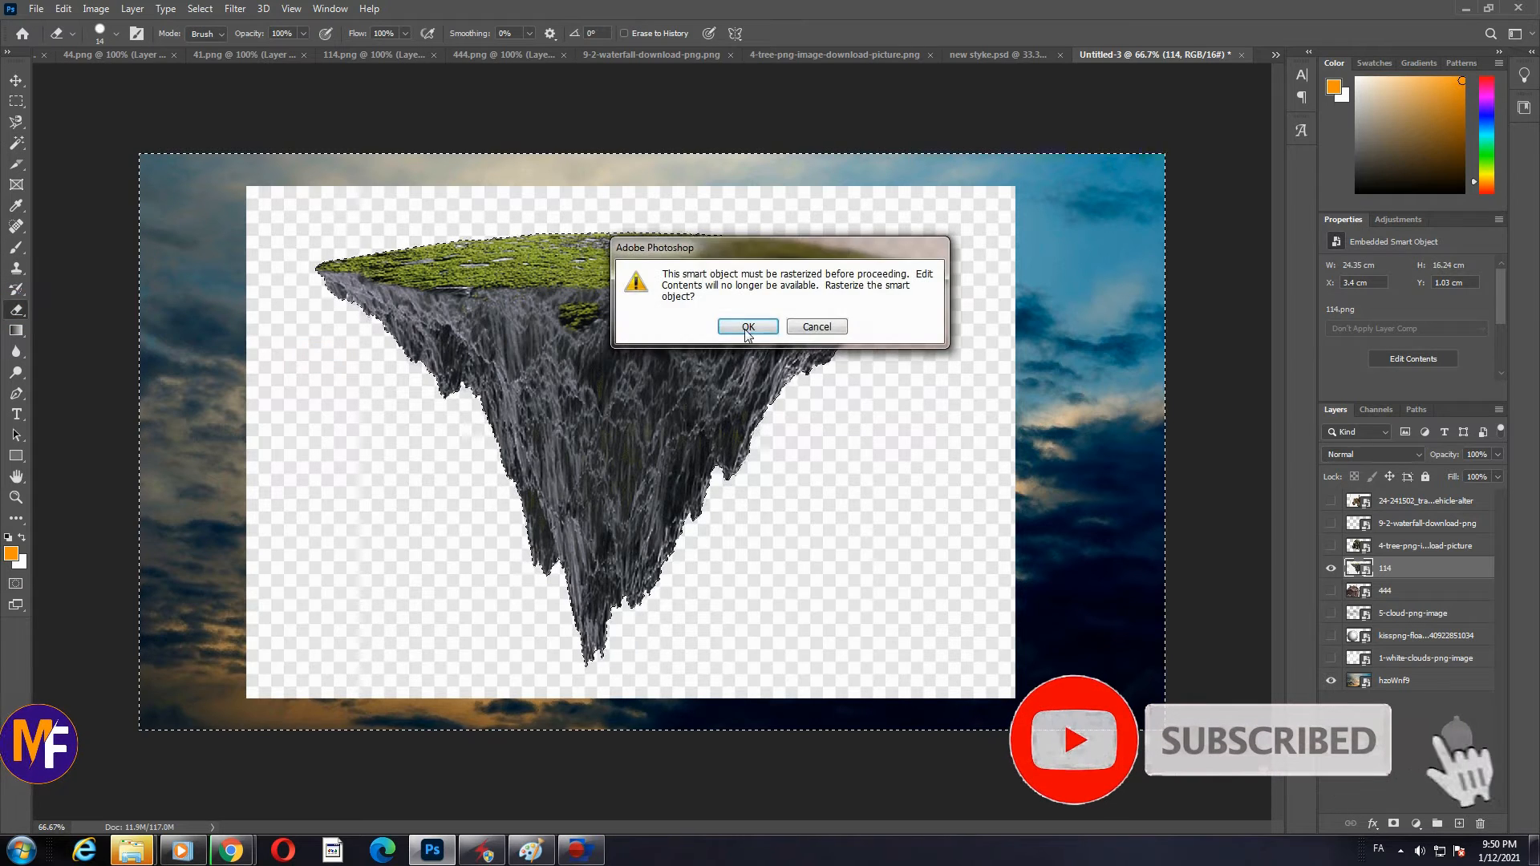
{"action": "left_click", "coordinate": [748, 329]}
{"action": "key", "text": "Delete"}
{"action": "key", "text": "ctrl+d"}
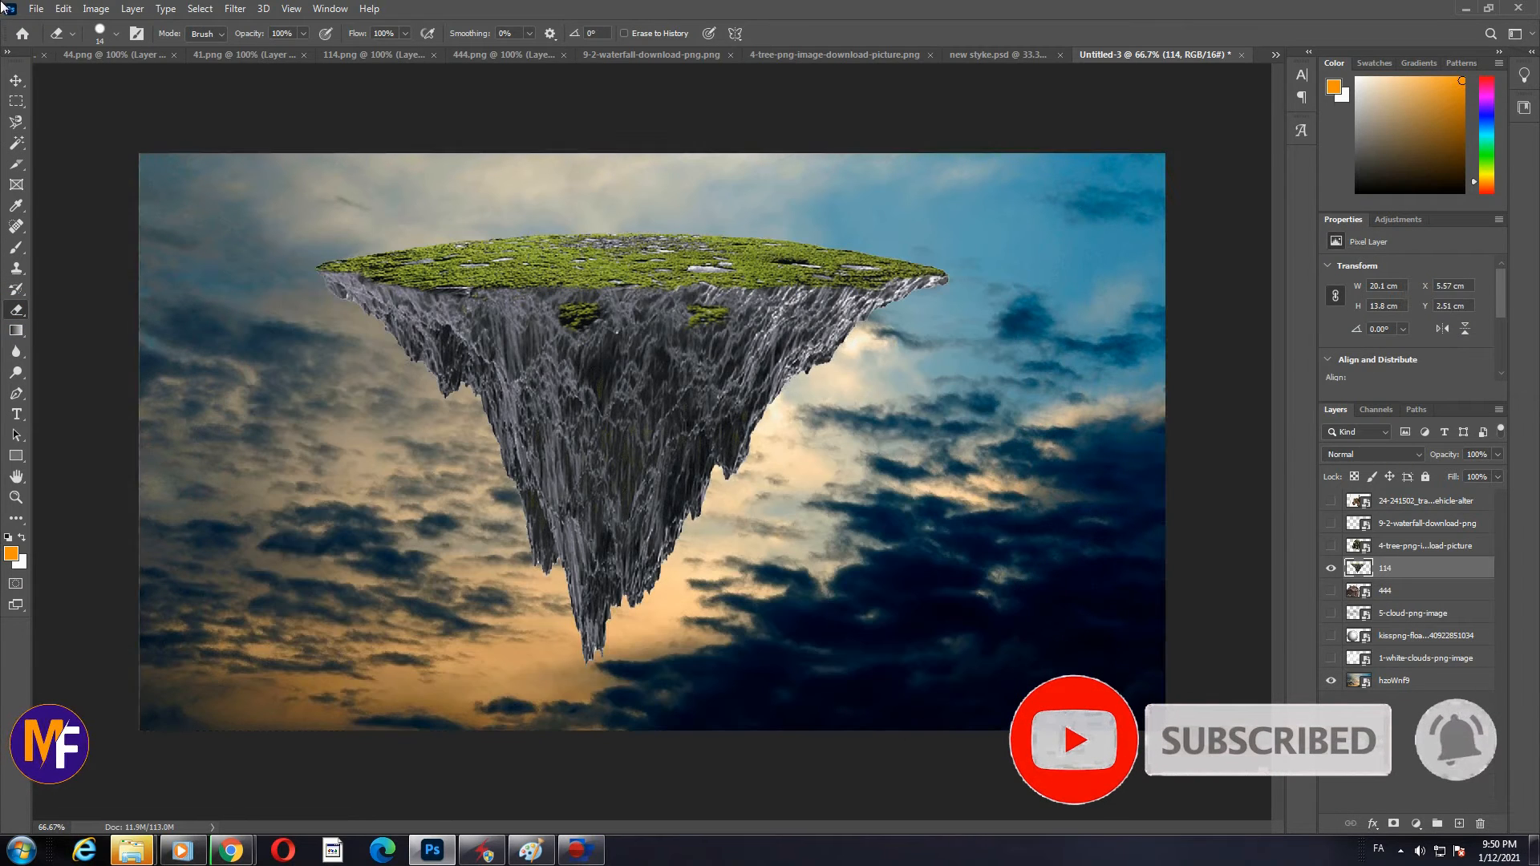
- Scale the rock island down to about 12.5 × 8.6 cm and place it horizontally centred in the lower half of the canvas
{"action": "left_click", "coordinate": [16, 80]}
{"action": "left_click_drag", "start_coordinate": [625, 292], "coordinate": [653, 316]}
{"action": "key", "text": "ctrl+t"}
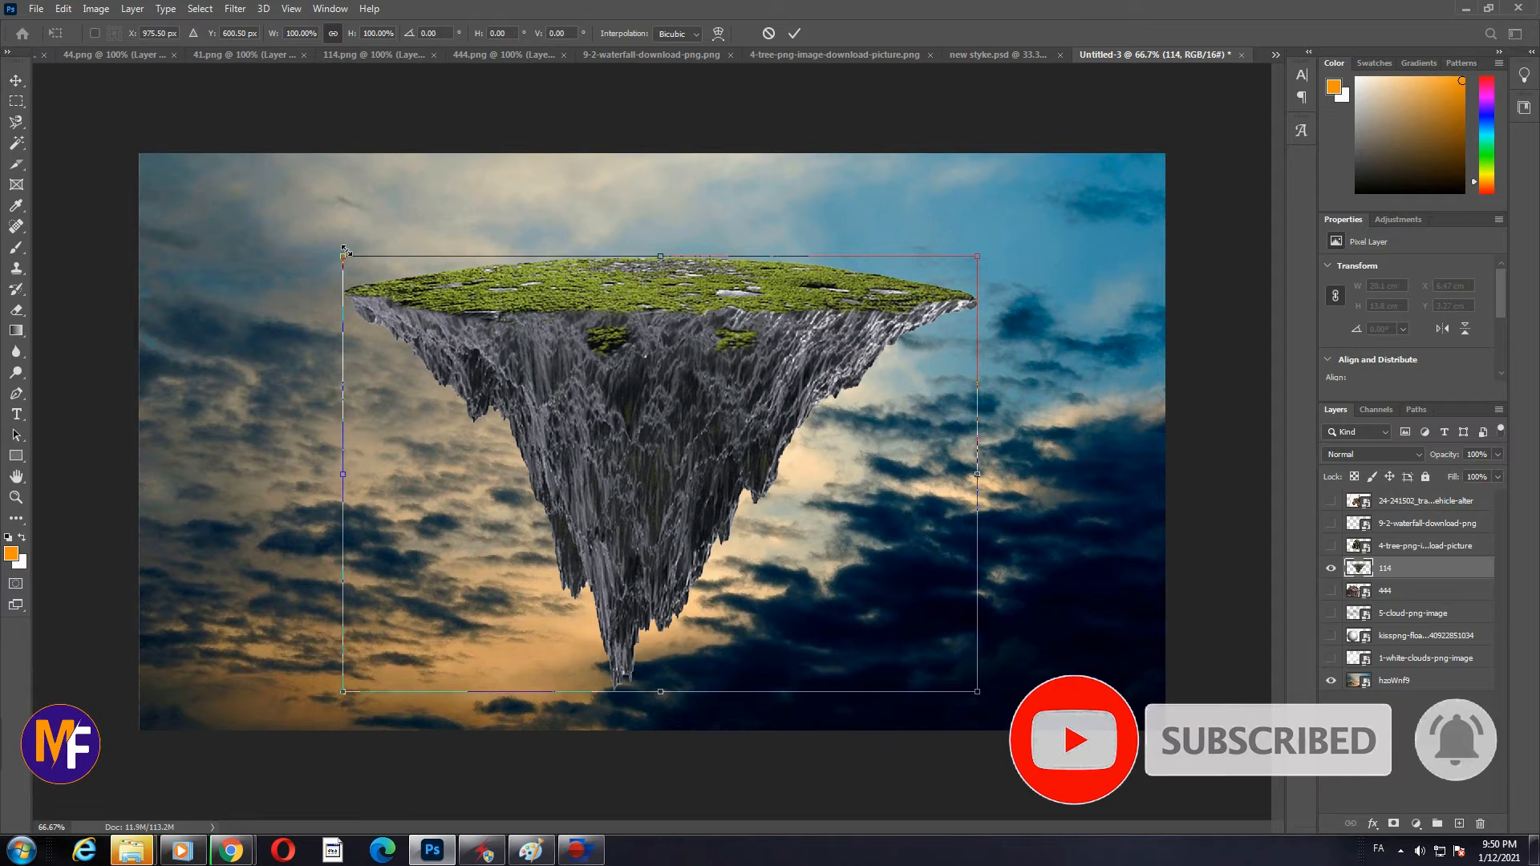
{"action": "left_click_drag", "start_coordinate": [344, 251], "coordinate": [585, 413]}
{"action": "key", "text": "Return"}
{"action": "left_click_drag", "start_coordinate": [729, 447], "coordinate": [626, 447]}
{"action": "left_click", "coordinate": [365, 33]}
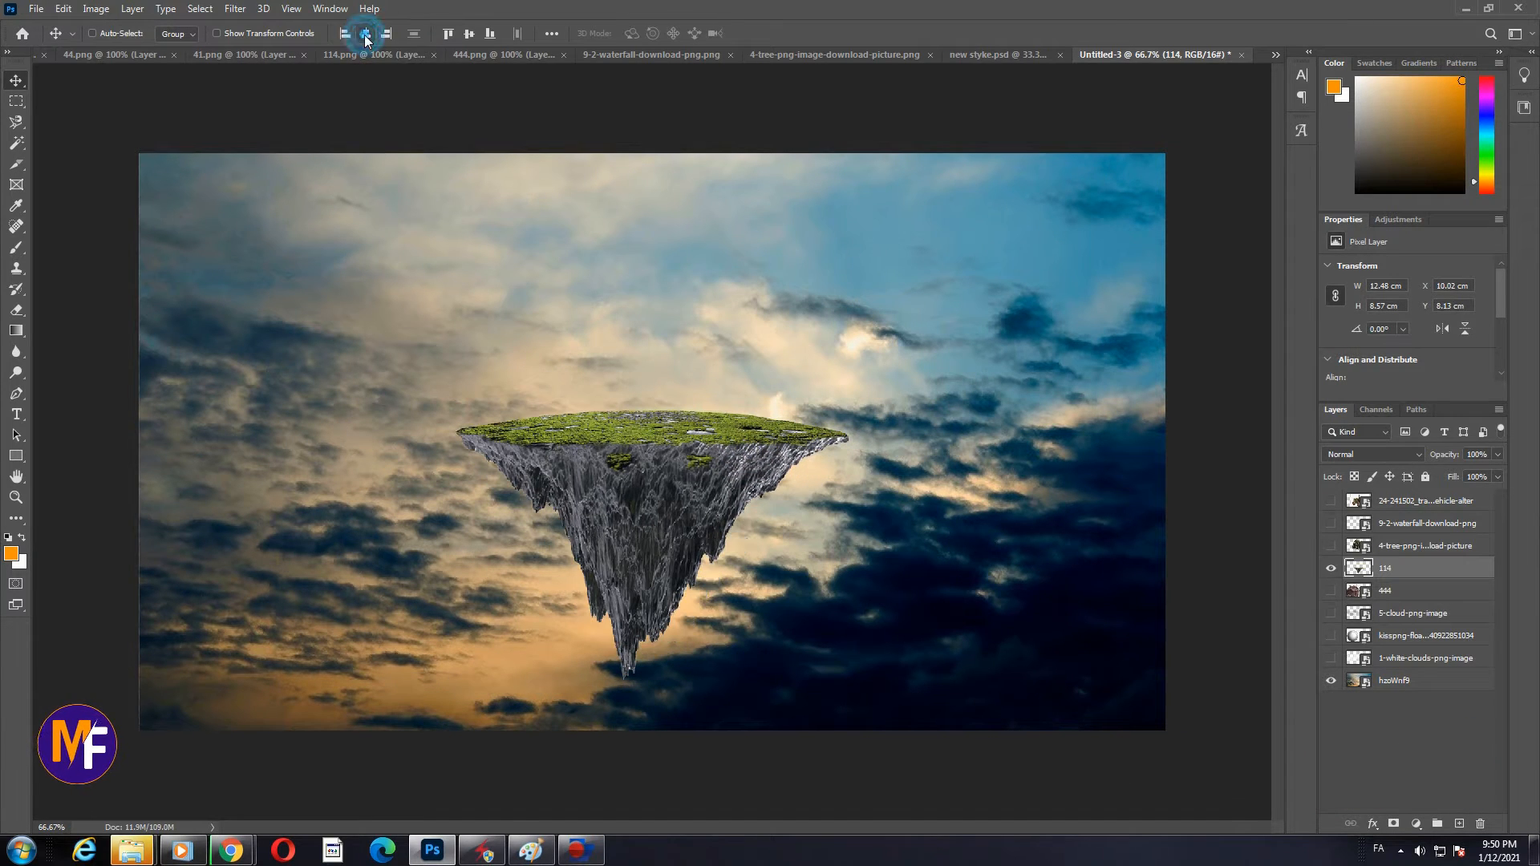
- Show the tree layer and scale the tree down to about 6.3 × 6.1 cm over the right part of the island
{"action": "left_click", "coordinate": [1332, 548]}
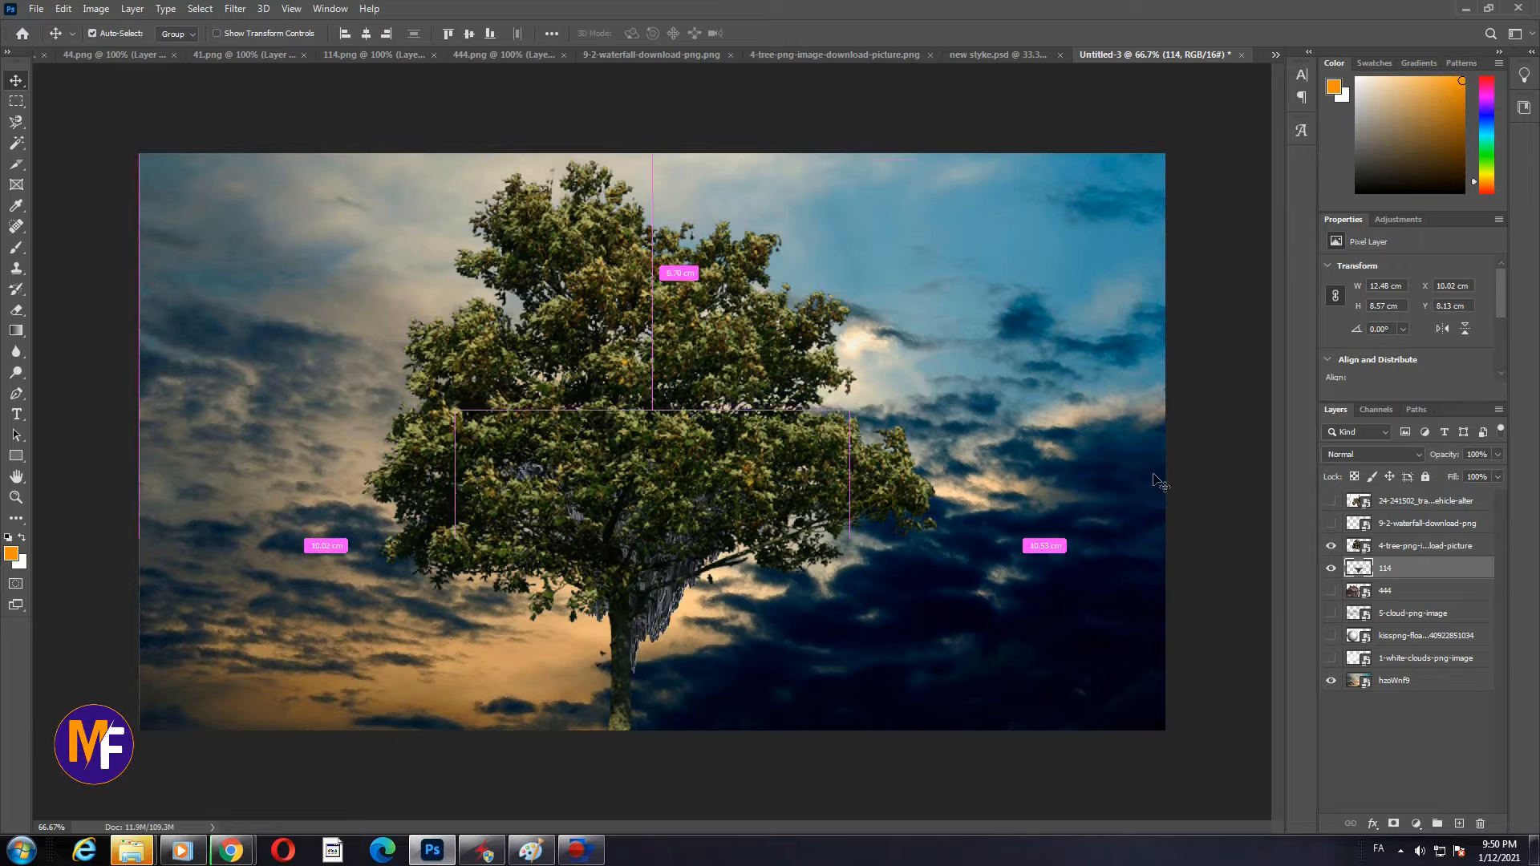
{"action": "left_click", "coordinate": [1453, 550]}
{"action": "key", "text": "ctrl+t"}
{"action": "left_click_drag", "start_coordinate": [362, 160], "coordinate": [677, 280]}
{"action": "key", "text": "Return"}
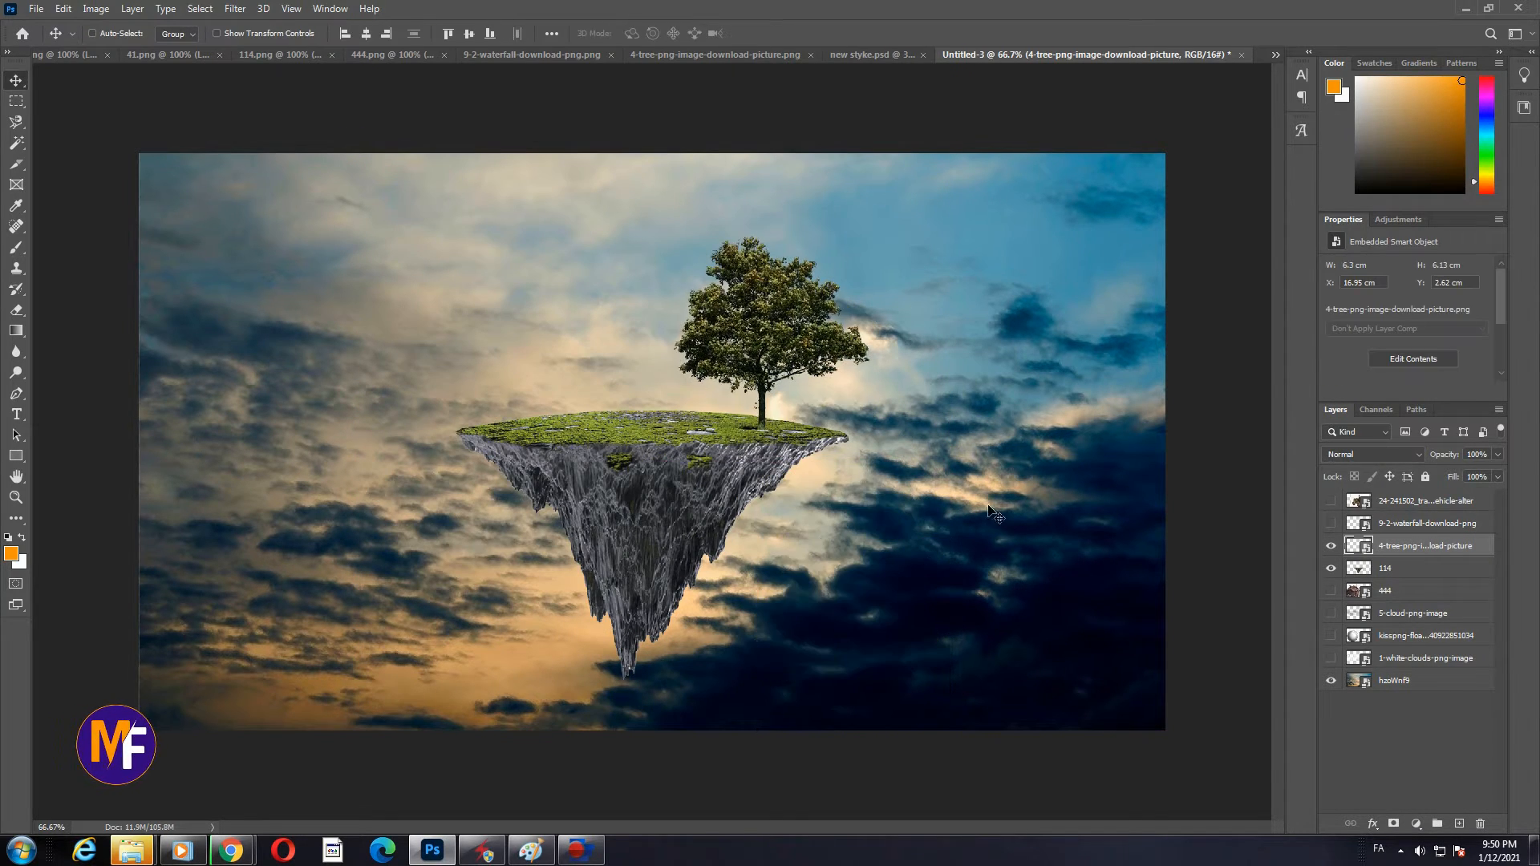
- Show the wooden house layer 444, scale it down to about 13.5 × 10 cm and move it to the upper left of the canvas
{"action": "left_click", "coordinate": [1330, 594]}
{"action": "left_click", "coordinate": [1426, 598]}
{"action": "key", "text": "ctrl+t"}
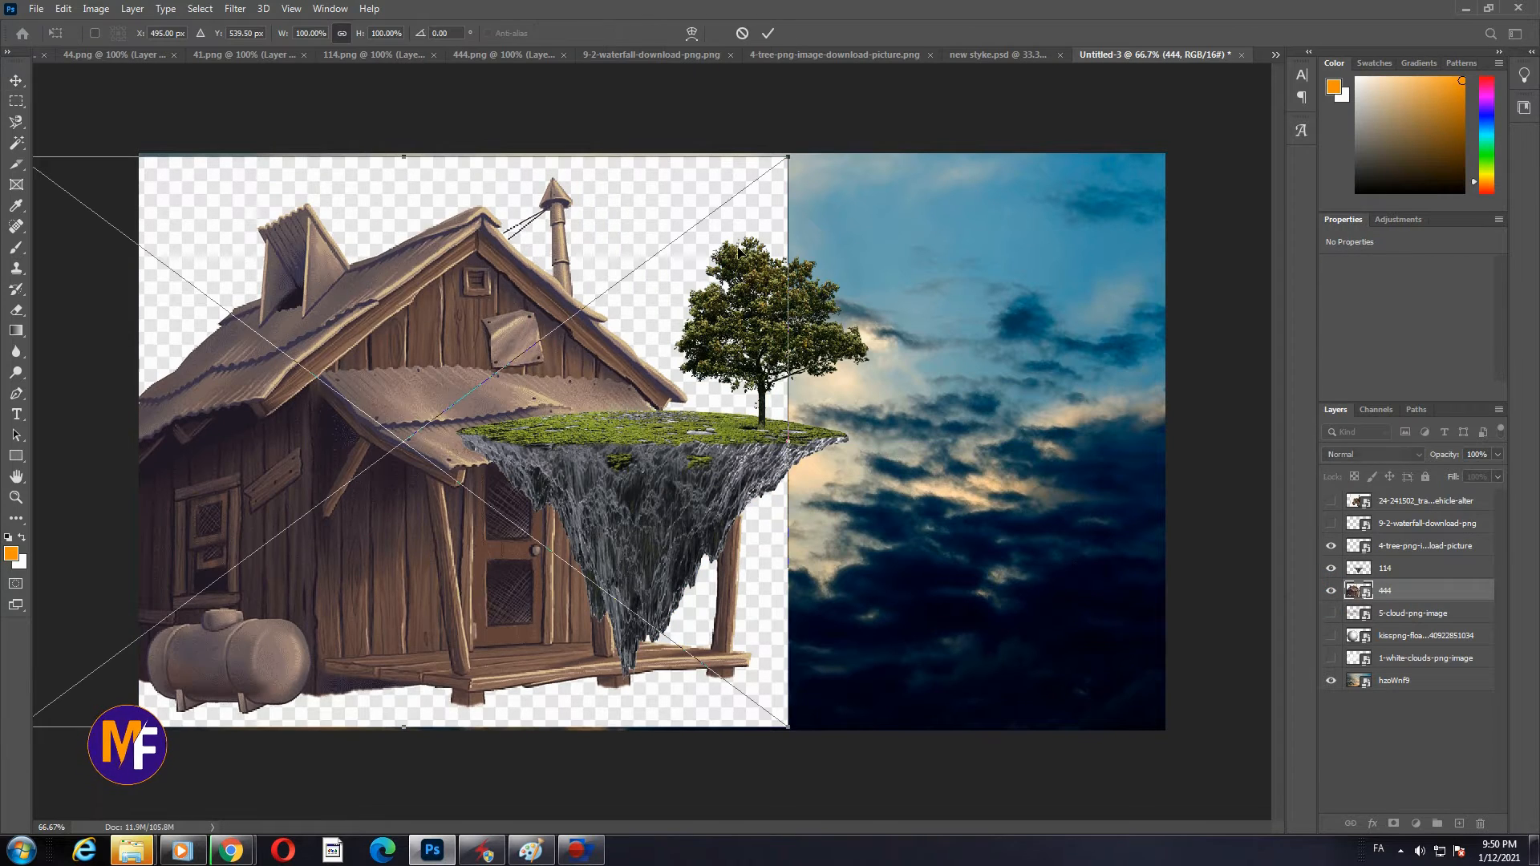
{"action": "left_click_drag", "start_coordinate": [789, 154], "coordinate": [442, 412]}
{"action": "key", "text": "Return"}
{"action": "left_click_drag", "start_coordinate": [316, 468], "coordinate": [486, 246]}
- Select the wooden house as the subject and rasterize layer 444
{"action": "left_click", "coordinate": [16, 143]}
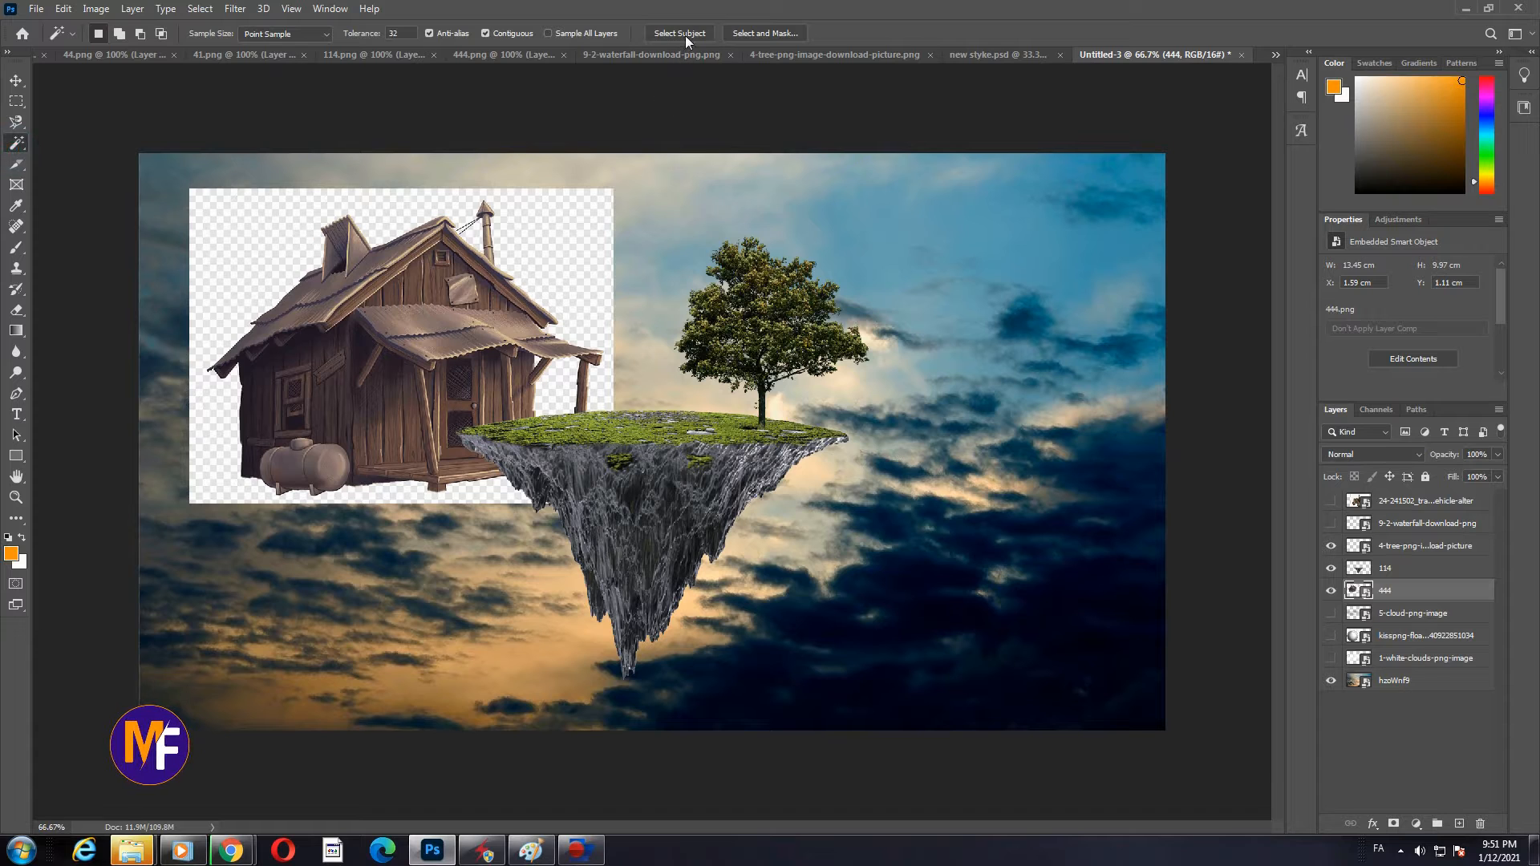
{"action": "left_click", "coordinate": [150, 326]}
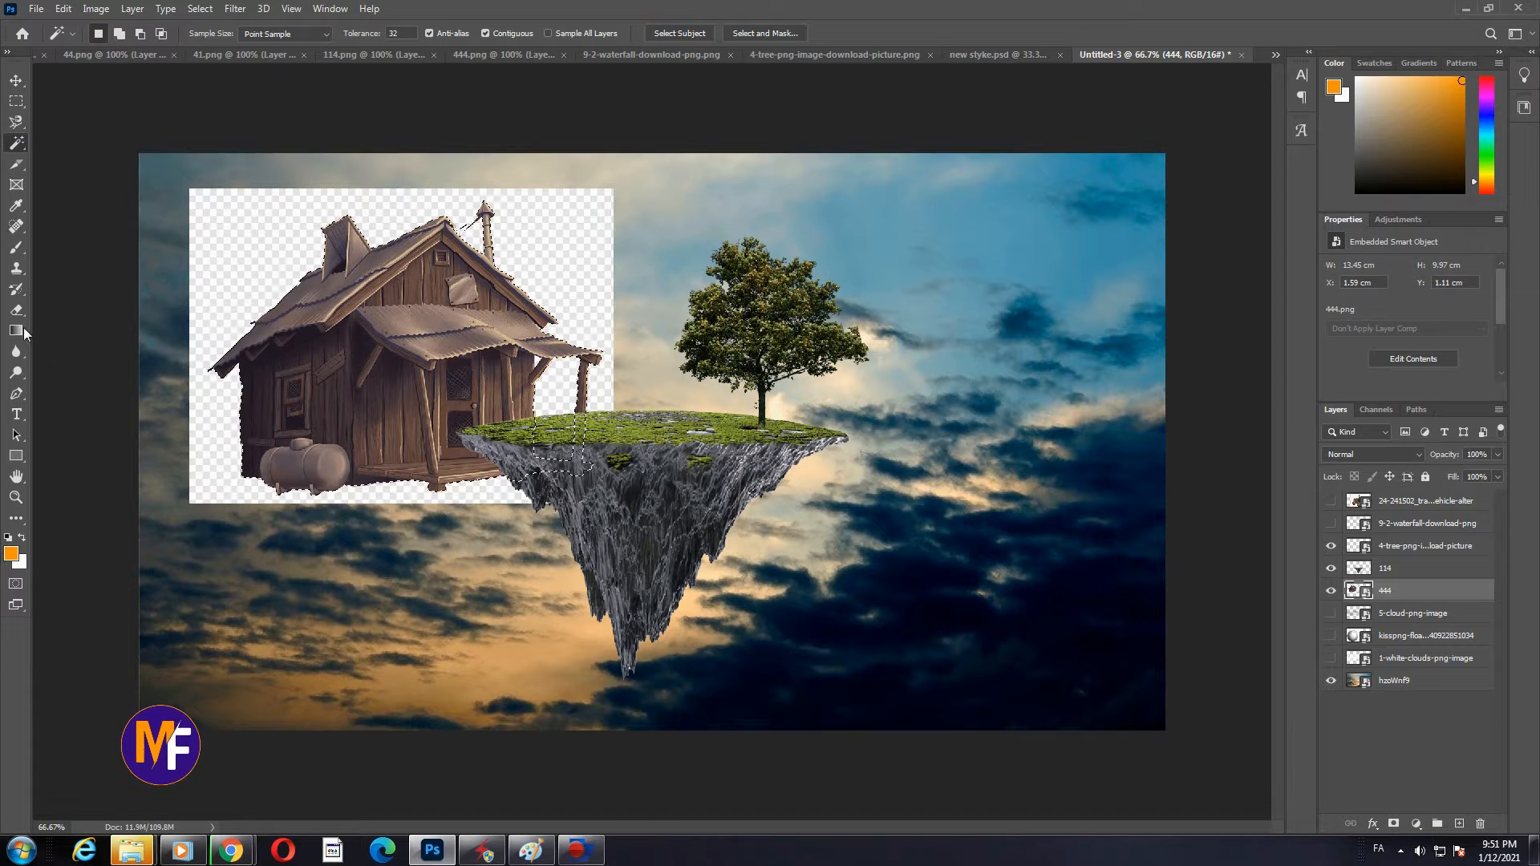
{"action": "left_click", "coordinate": [16, 309]}
{"action": "left_click", "coordinate": [145, 270]}
{"action": "left_click", "coordinate": [749, 326]}
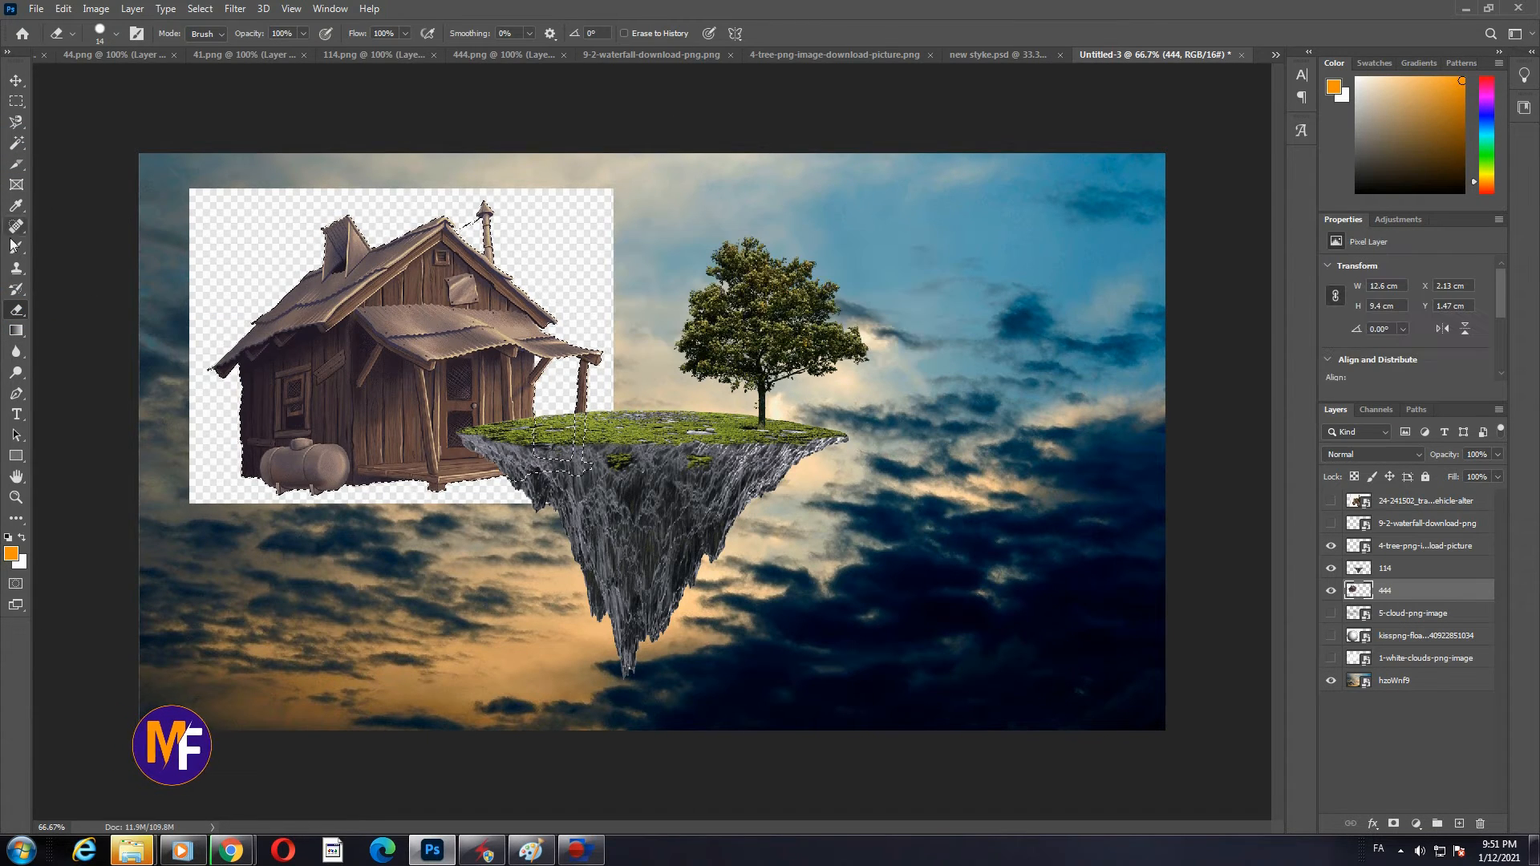
- Invert the house selection, delete the checkered background around the house and deselect
{"action": "right_click", "coordinate": [357, 336]}
{"action": "left_click", "coordinate": [16, 143]}
{"action": "right_click", "coordinate": [341, 313]}
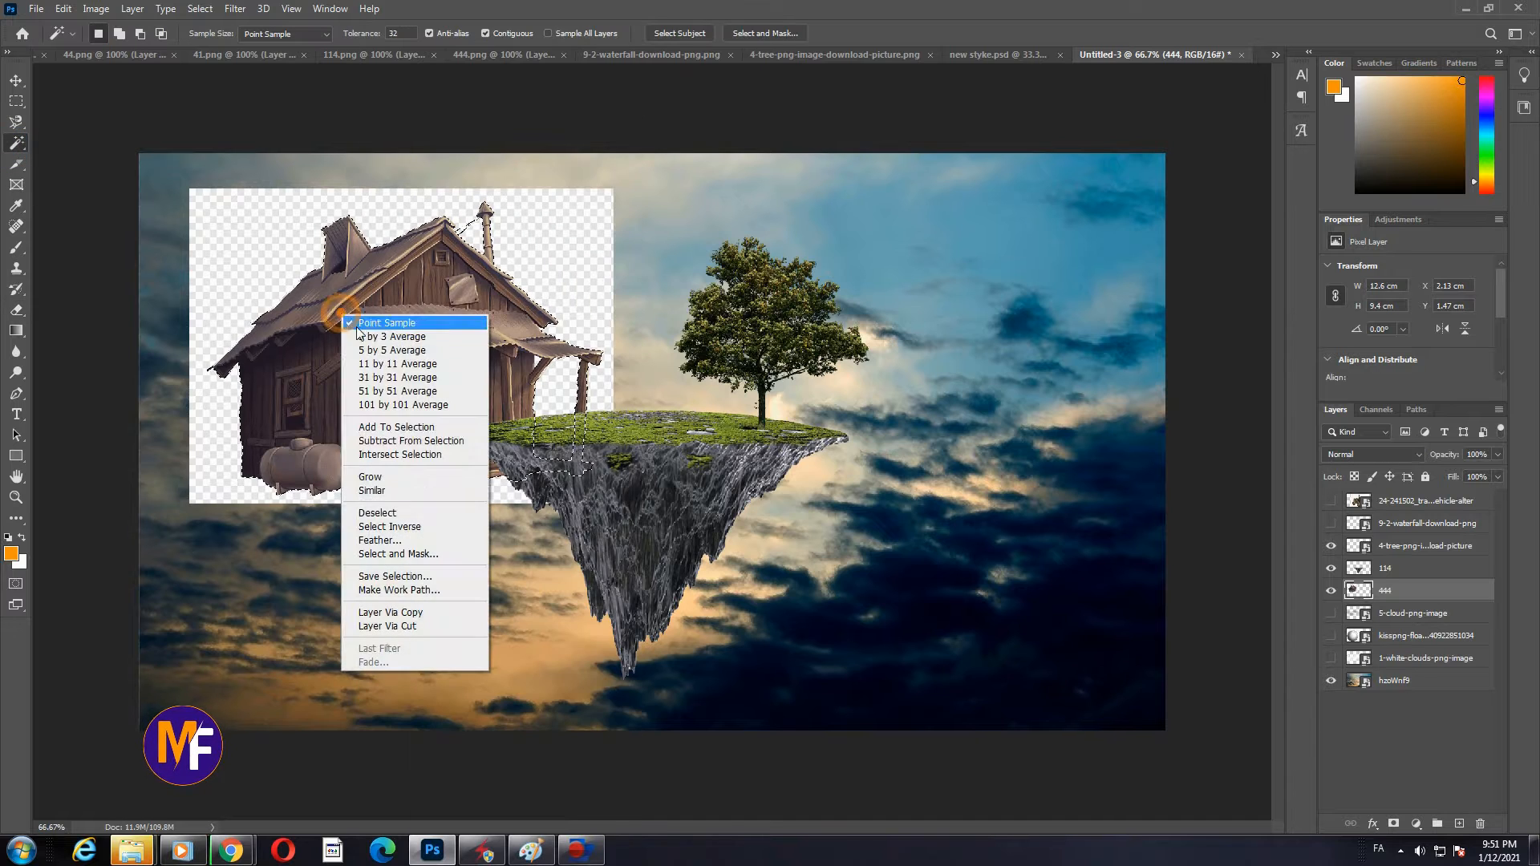
{"action": "left_click", "coordinate": [426, 526]}
{"action": "key", "text": "Delete"}
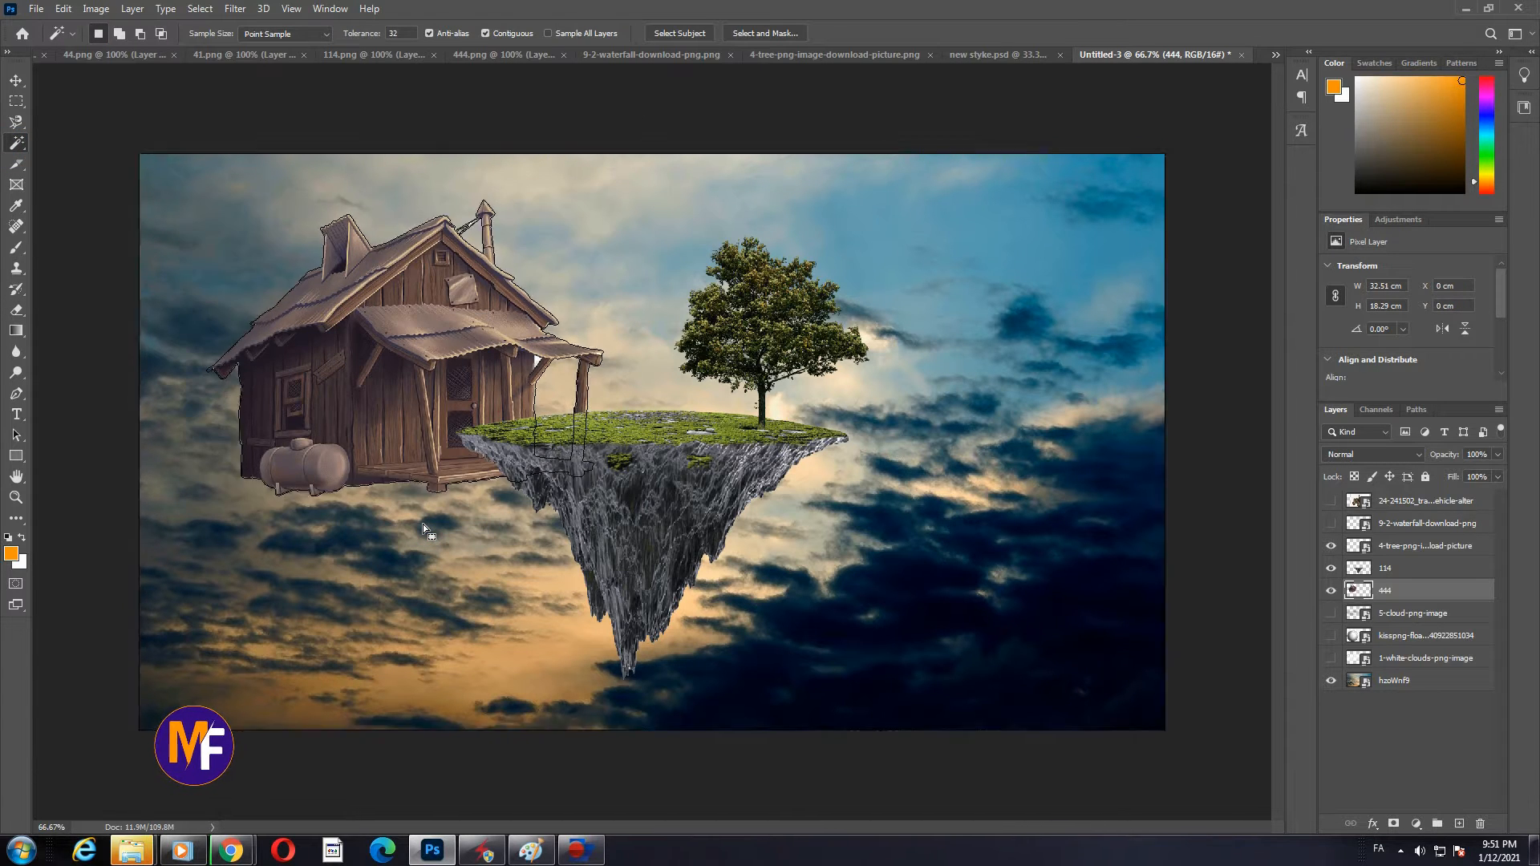
{"action": "key", "text": "ctrl+d"}
- Move the house over the island and scale it down to about 7.4 × 5.5 cm
{"action": "left_click", "coordinate": [16, 81]}
{"action": "left_click_drag", "start_coordinate": [377, 361], "coordinate": [582, 334]}
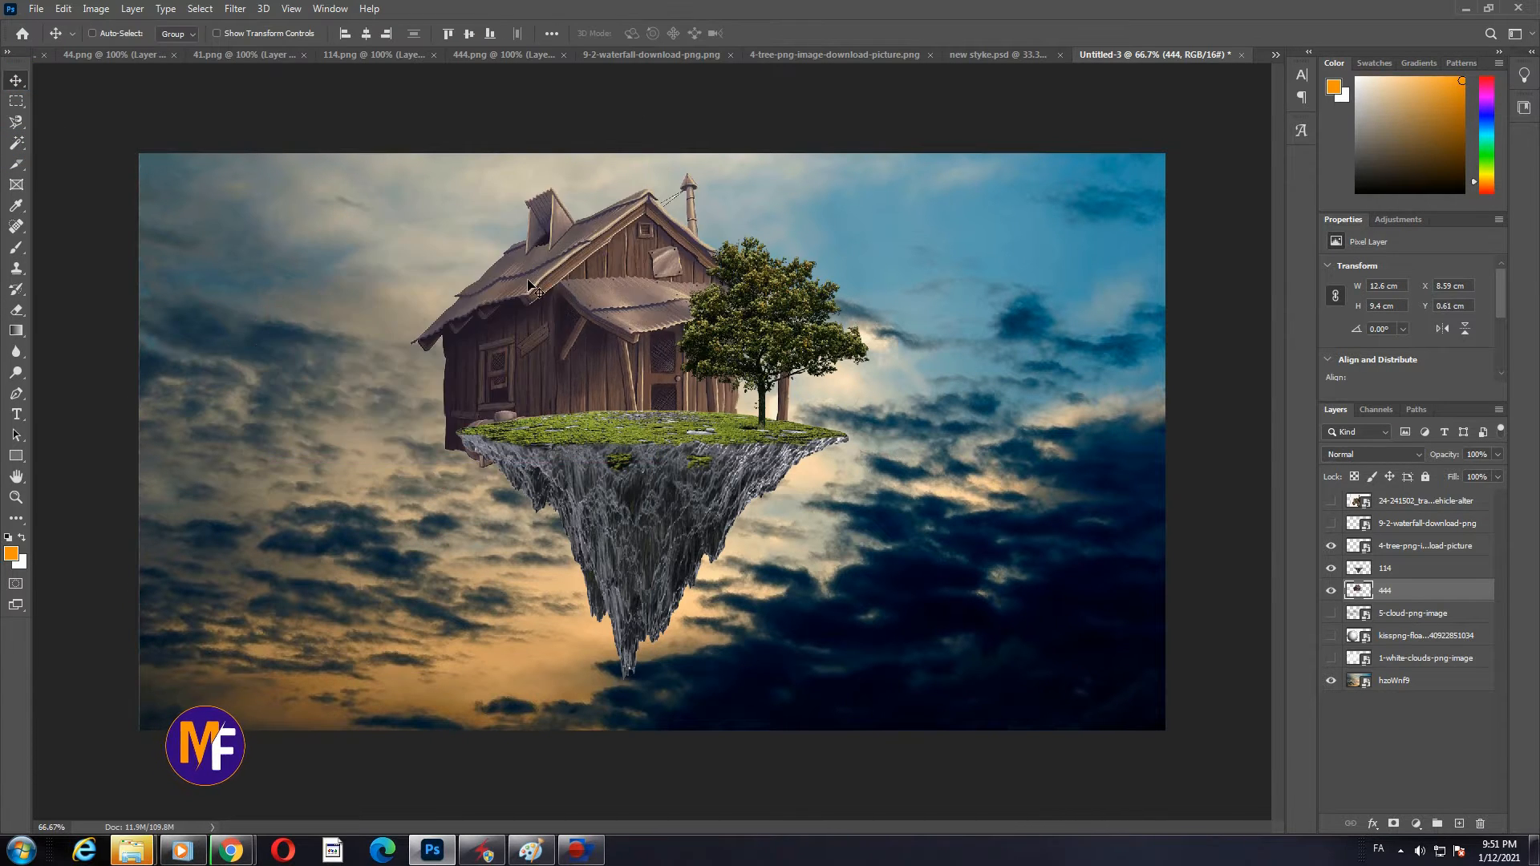
{"action": "key", "text": "ctrl+t"}
{"action": "left_click_drag", "start_coordinate": [411, 174], "coordinate": [576, 304]}
{"action": "key", "text": "Return"}
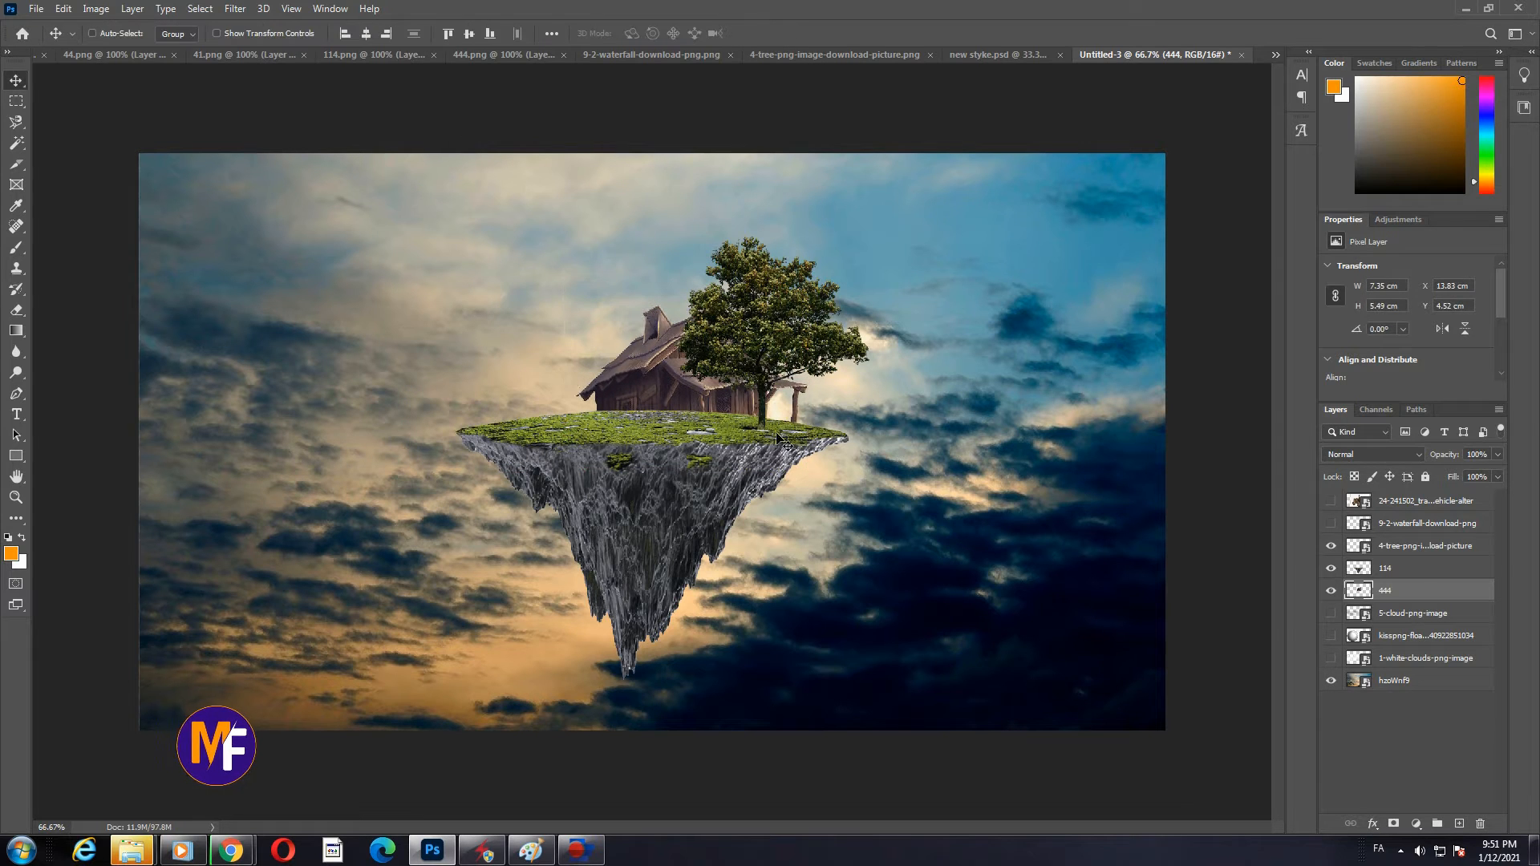
- Move the house layer 444 above the rock layer 114, shrink the house further and set it on the island's left side
{"action": "left_click_drag", "start_coordinate": [1420, 591], "coordinate": [1418, 568]}
{"action": "left_click_drag", "start_coordinate": [629, 382], "coordinate": [517, 355]}
{"action": "key", "text": "ctrl+t"}
{"action": "left_click_drag", "start_coordinate": [701, 268], "coordinate": [647, 305]}
{"action": "key", "text": "Return"}
{"action": "left_click_drag", "start_coordinate": [571, 383], "coordinate": [615, 419]}
- Move the tree to just behind the house's right side and place the tree layer below the house layer 444
{"action": "right_click", "coordinate": [759, 337]}
{"action": "left_click", "coordinate": [791, 359]}
{"action": "left_click_drag", "start_coordinate": [750, 334], "coordinate": [635, 322]}
{"action": "left_click_drag", "start_coordinate": [1451, 553], "coordinate": [1450, 581]}
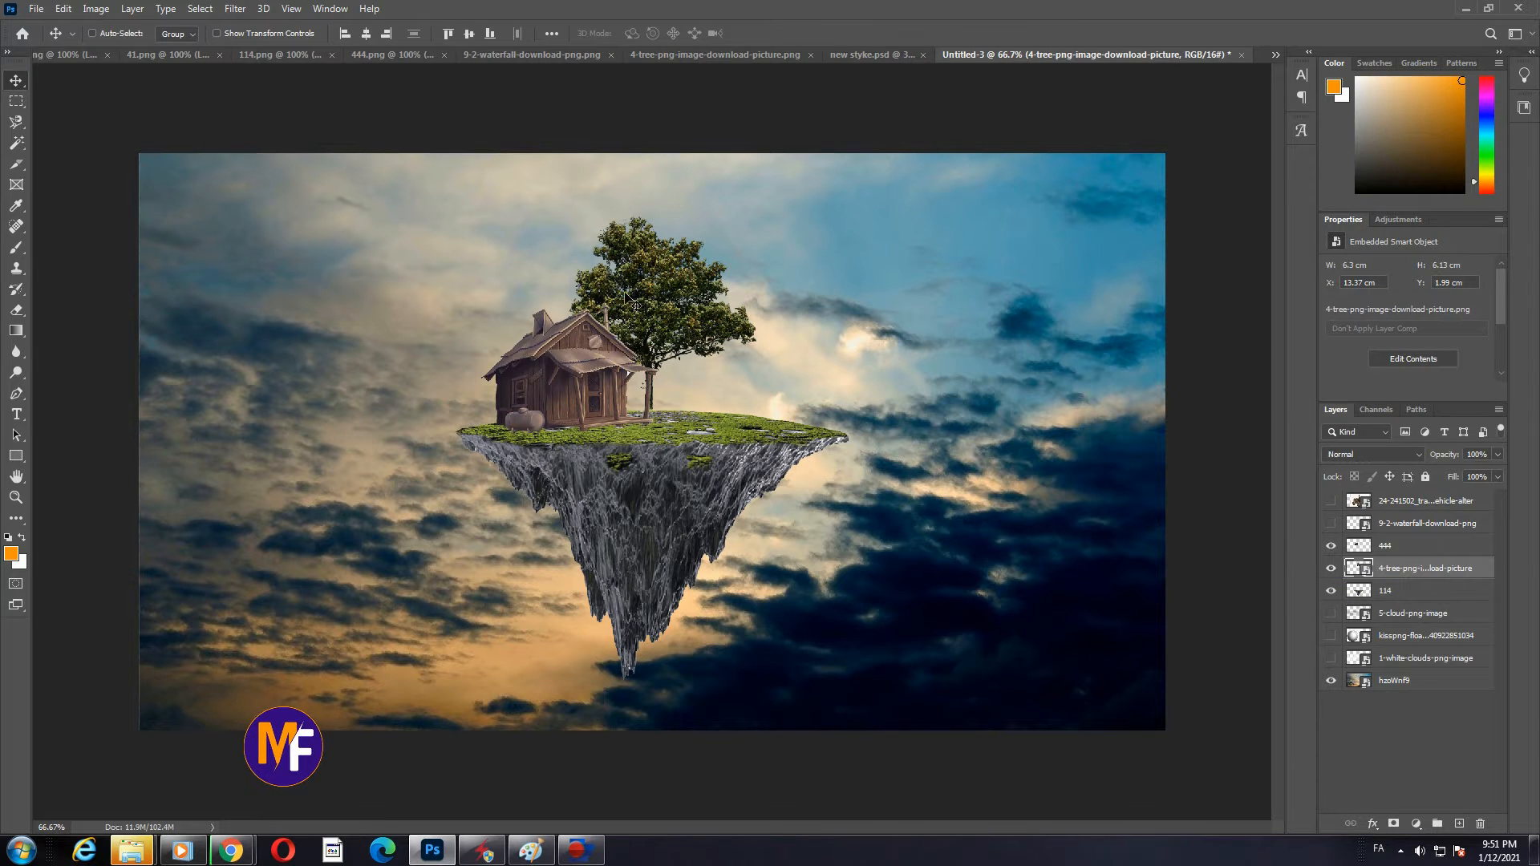
{"action": "left_click_drag", "start_coordinate": [622, 299], "coordinate": [642, 301]}
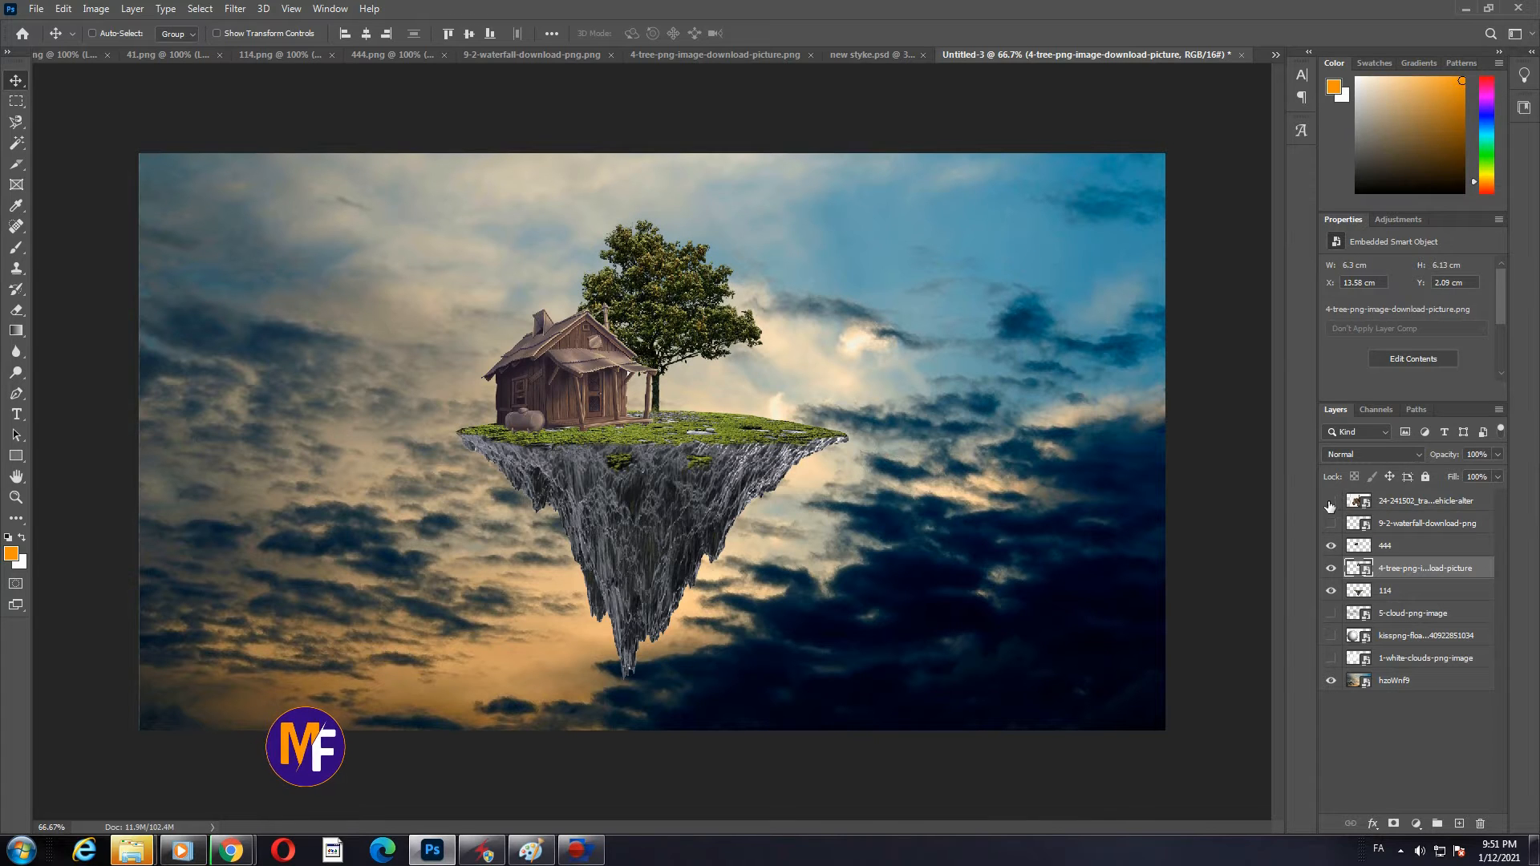
- Show the tractor layer and select the tractor on it as the subject
{"action": "left_click", "coordinate": [1330, 502]}
{"action": "left_click", "coordinate": [16, 142]}
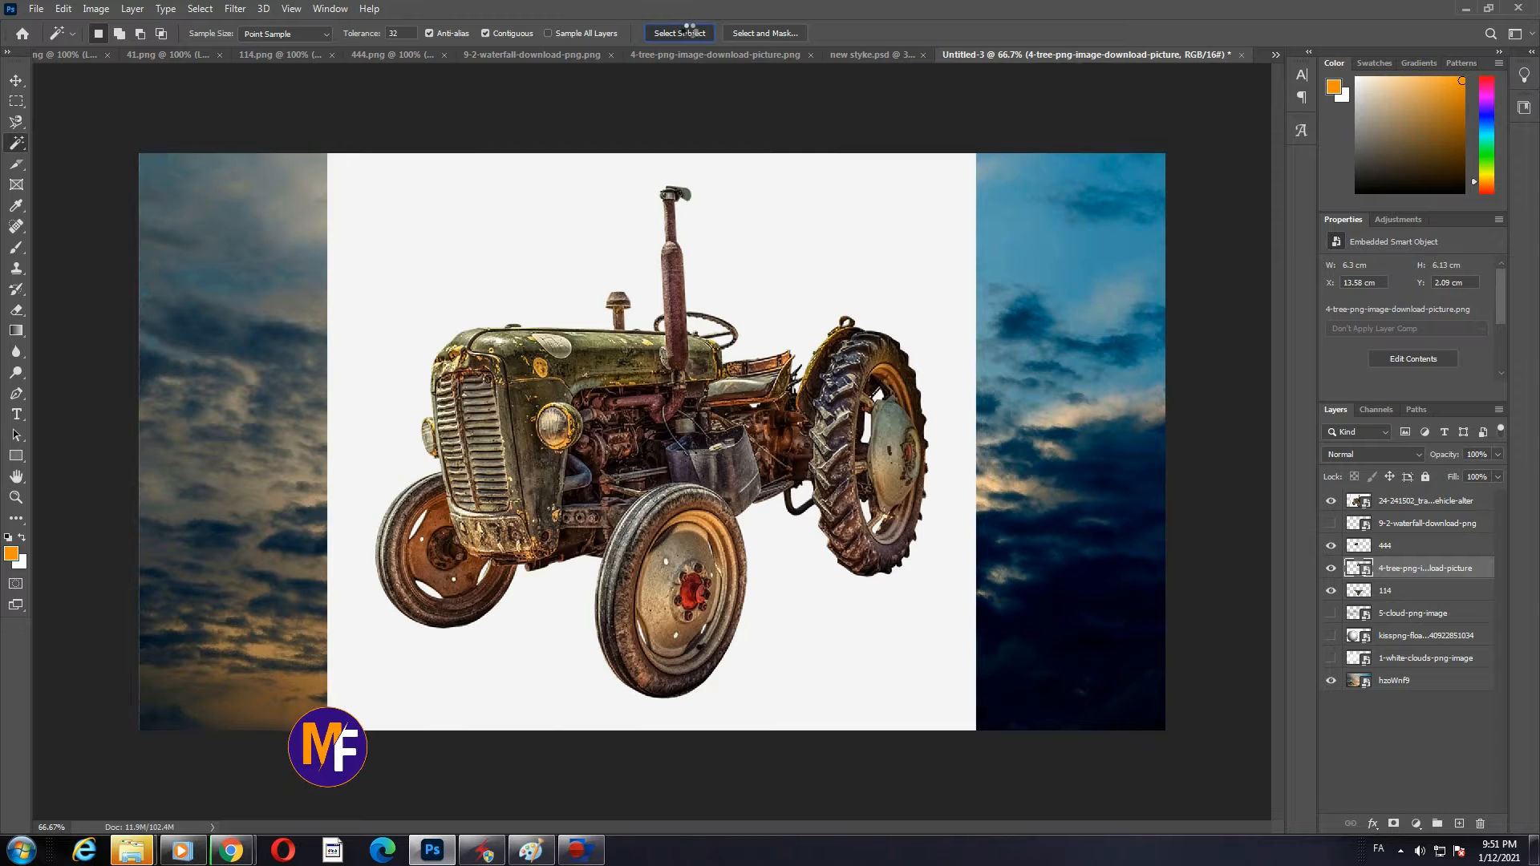
{"action": "key", "text": "ctrl+d"}
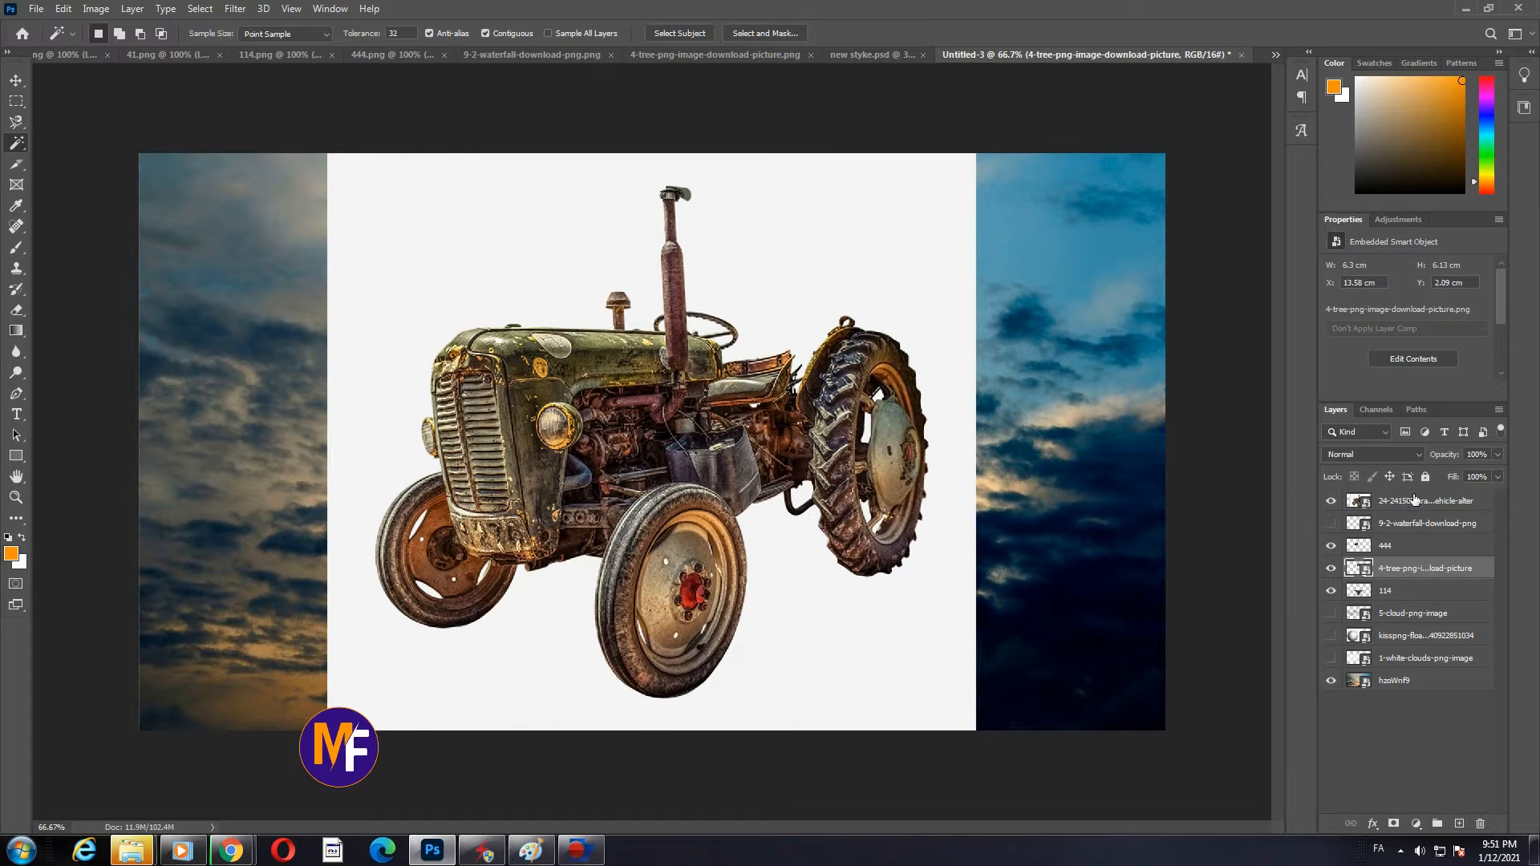
{"action": "left_click", "coordinate": [1441, 512]}
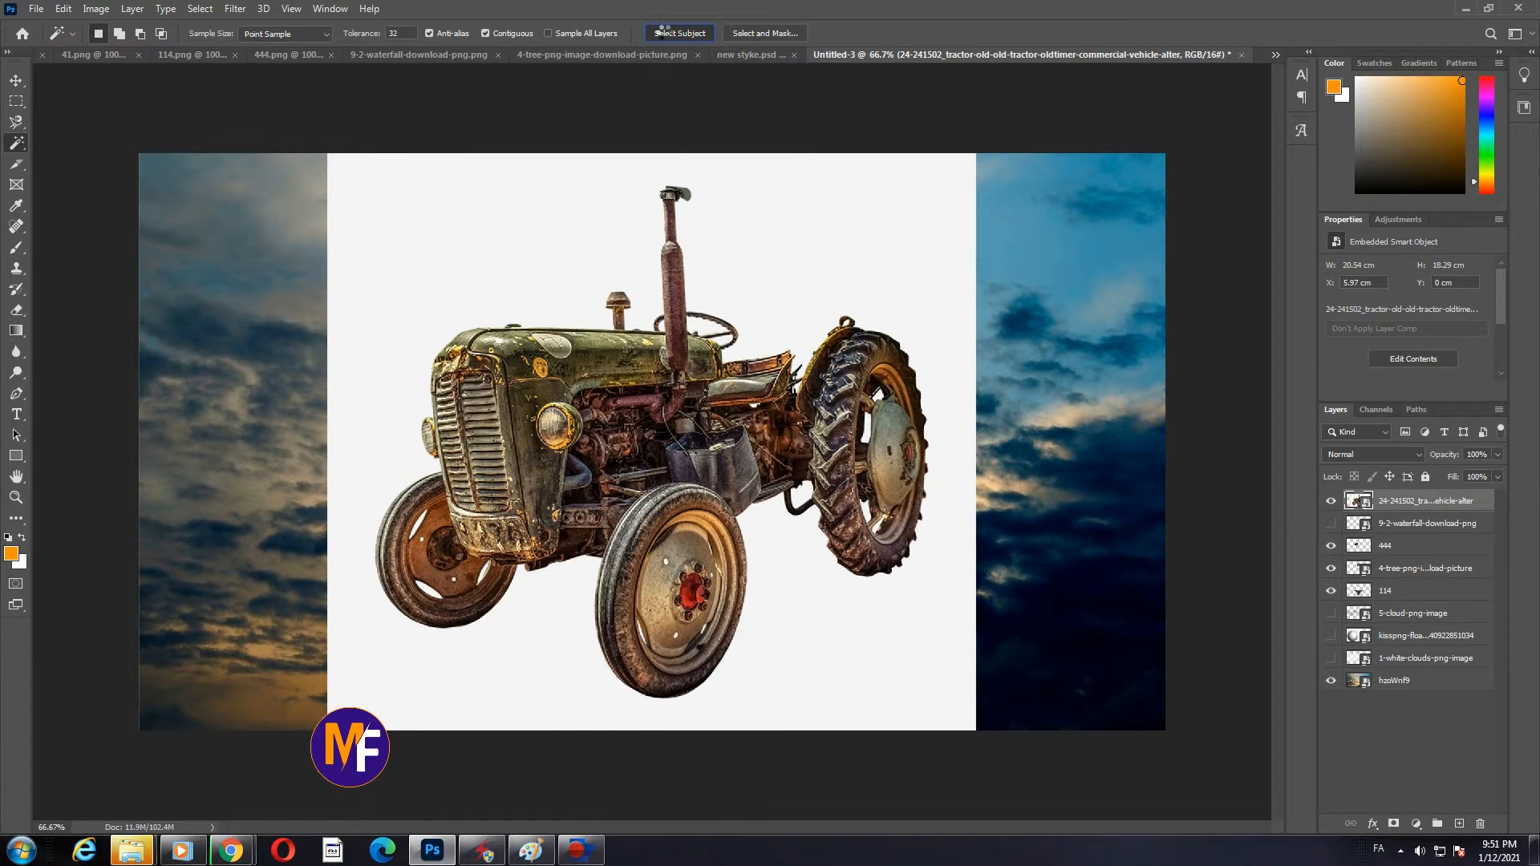
{"action": "left_click", "coordinate": [725, 310]}
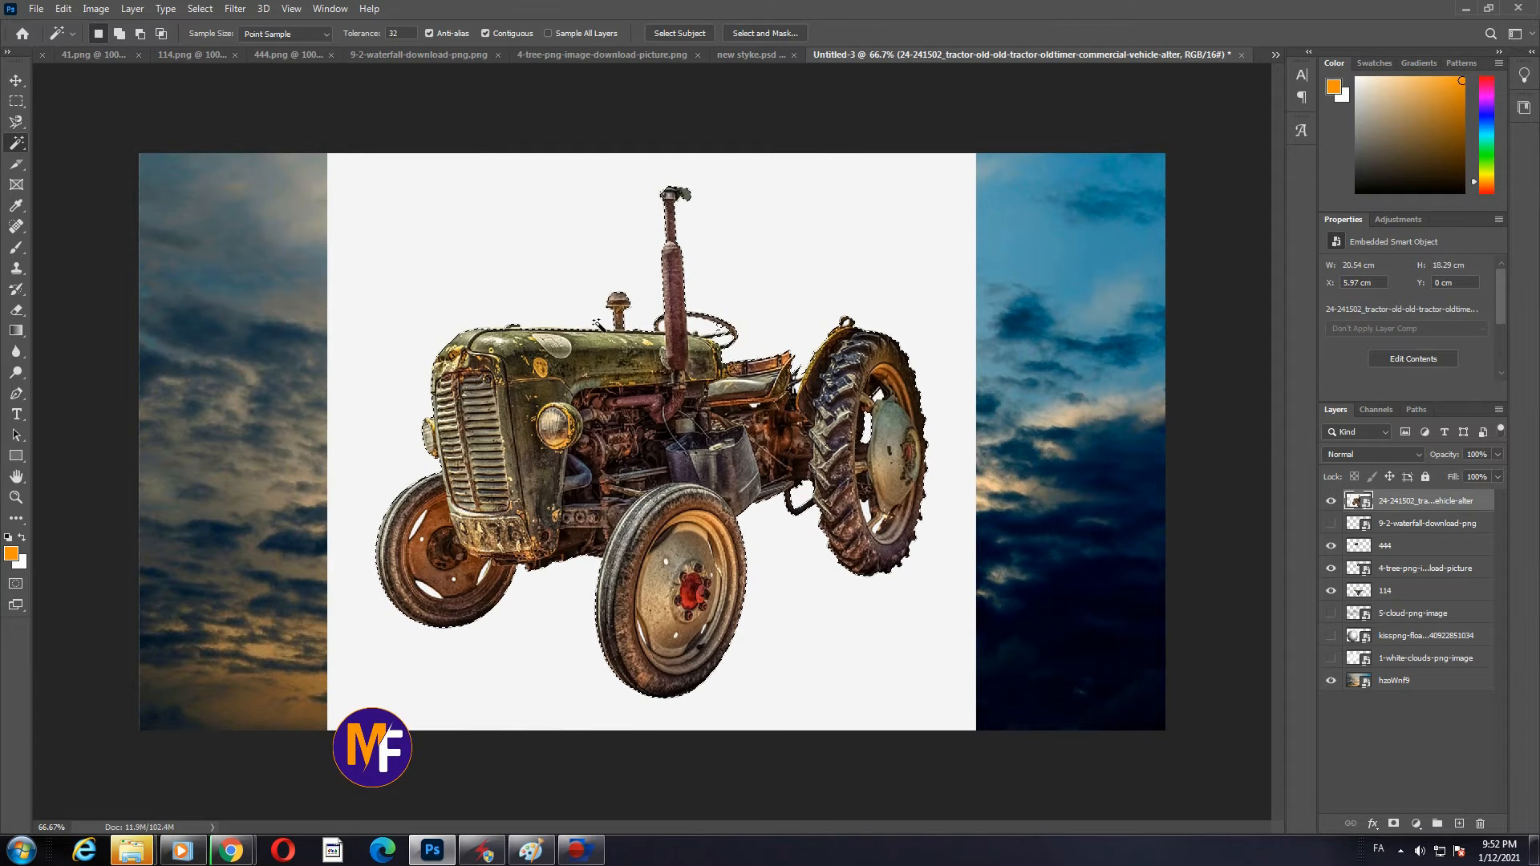
- Invert the tractor selection and try to delete the white background
{"action": "right_click", "coordinate": [602, 299]}
{"action": "left_click", "coordinate": [669, 531]}
{"action": "key", "text": "Delete"}
{"action": "left_click", "coordinate": [746, 313]}
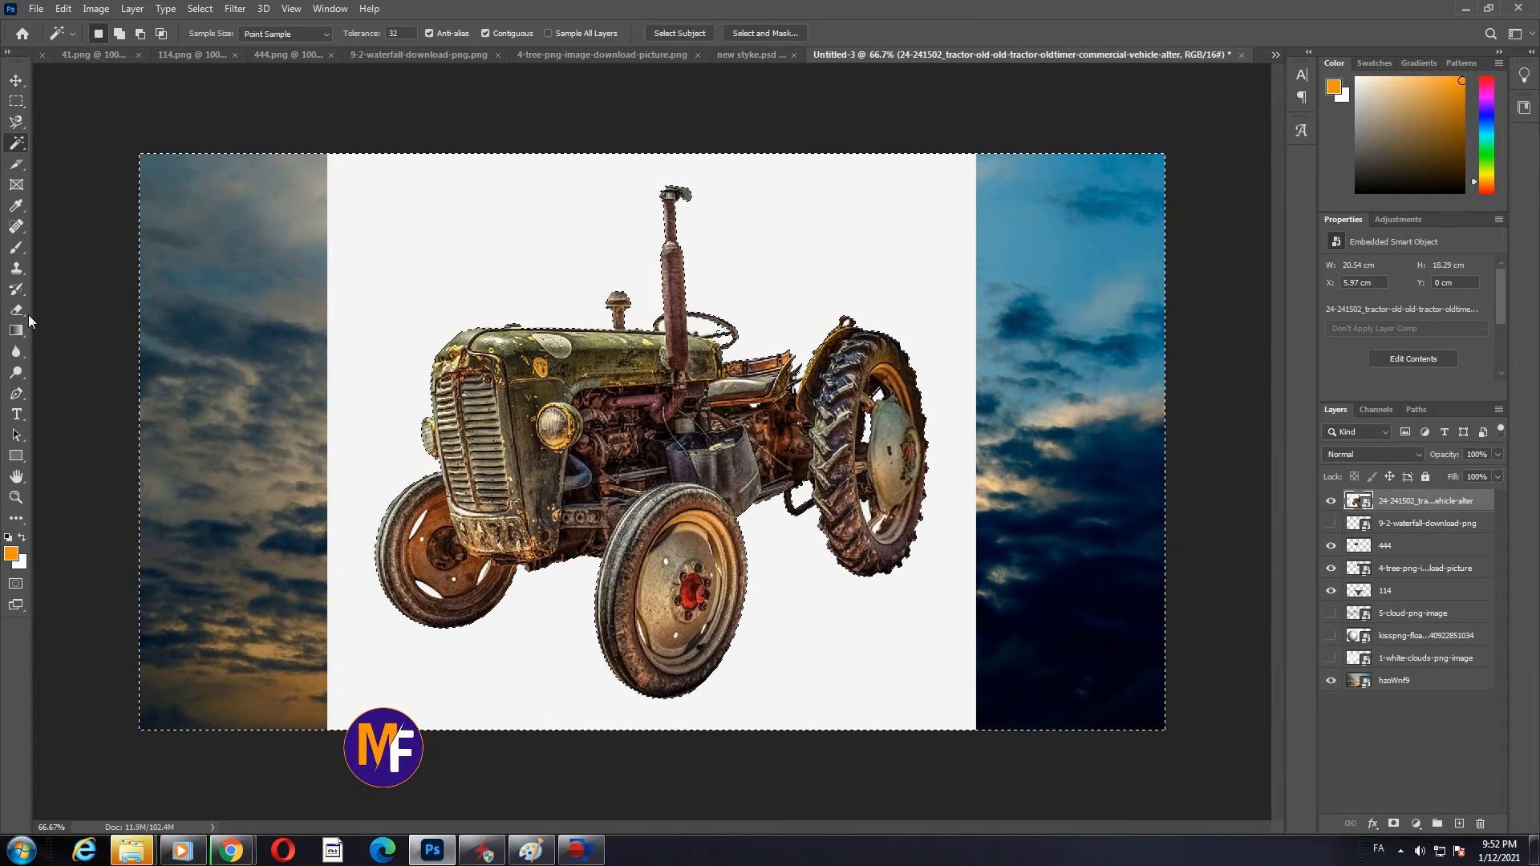
- Rasterize the tractor layer, delete the white background around the tractor and deselect
{"action": "key", "text": "e"}
{"action": "left_click", "coordinate": [554, 329]}
{"action": "left_click", "coordinate": [743, 319]}
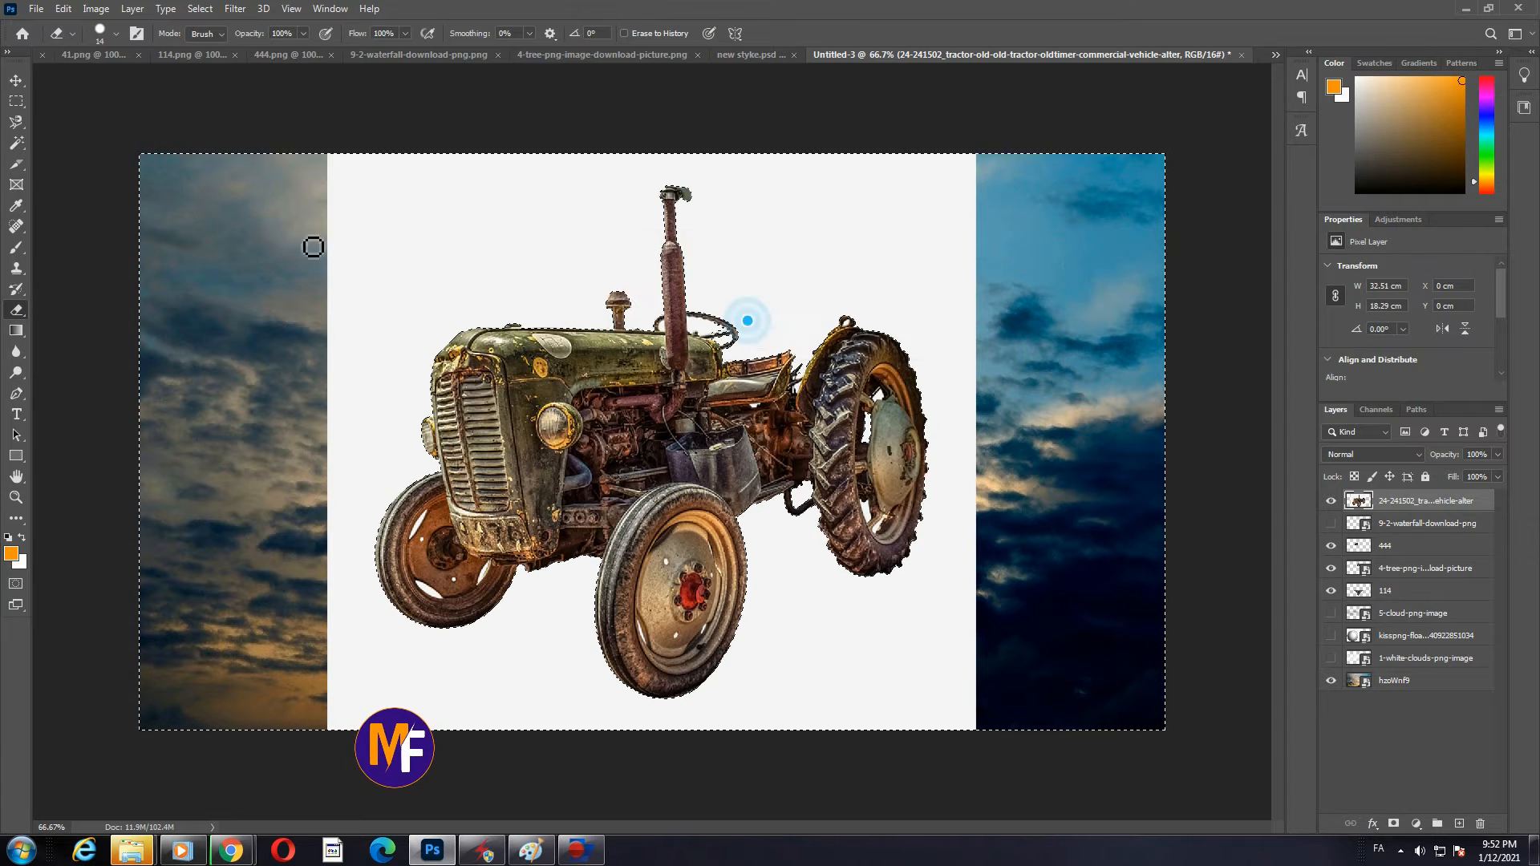
{"action": "left_click", "coordinate": [16, 143]}
{"action": "key", "text": "Delete"}
{"action": "key", "text": "ctrl+d"}
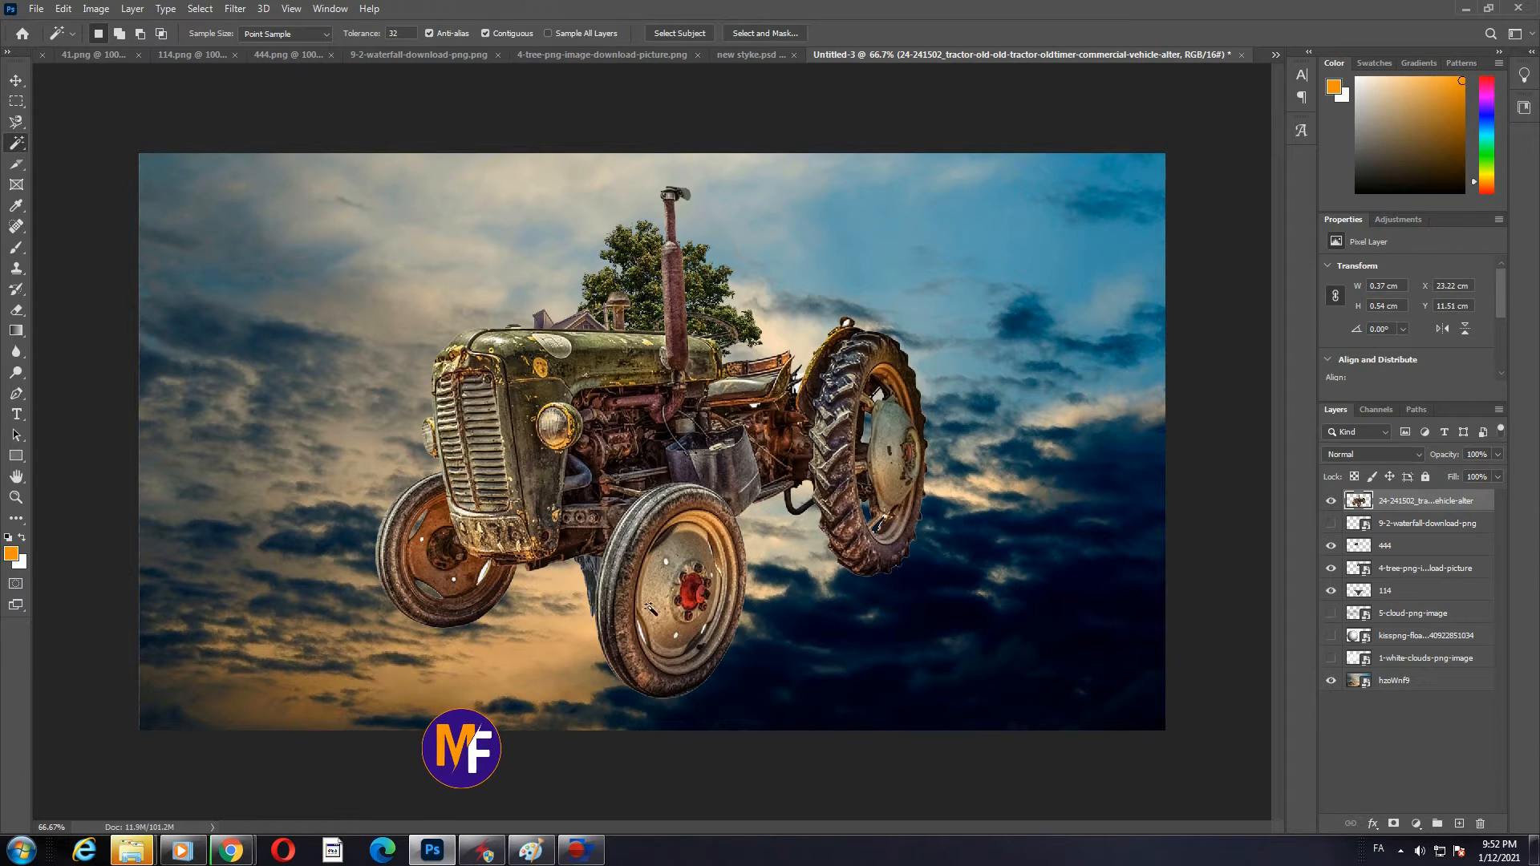
- Scale the tractor down to about 2.8 × 2.5 cm and place it on the grass to the right of the house
{"action": "key", "text": "ctrl+t"}
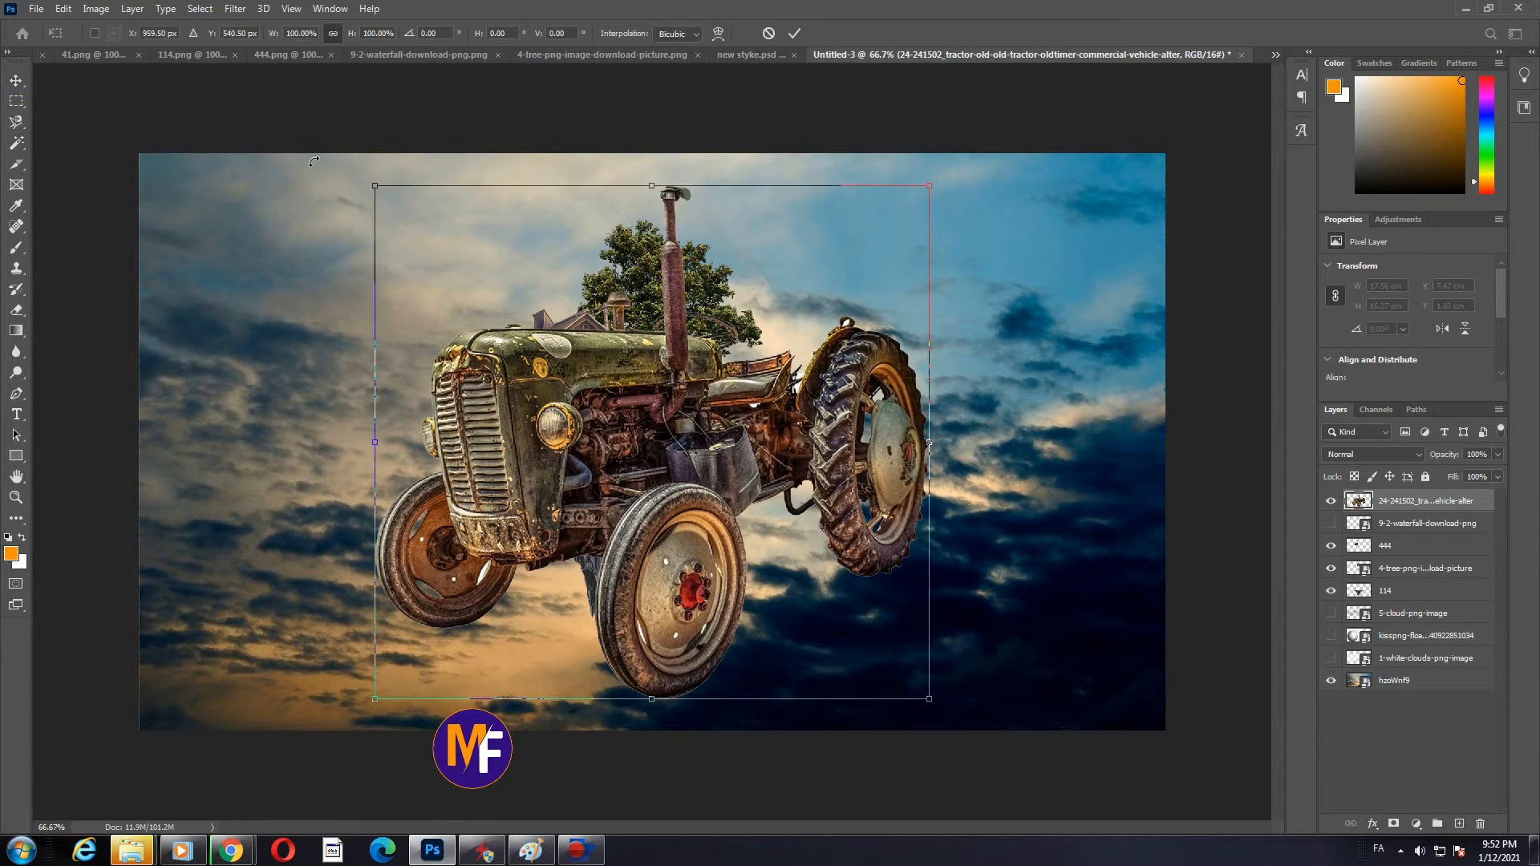
{"action": "left_click_drag", "start_coordinate": [377, 180], "coordinate": [750, 533]}
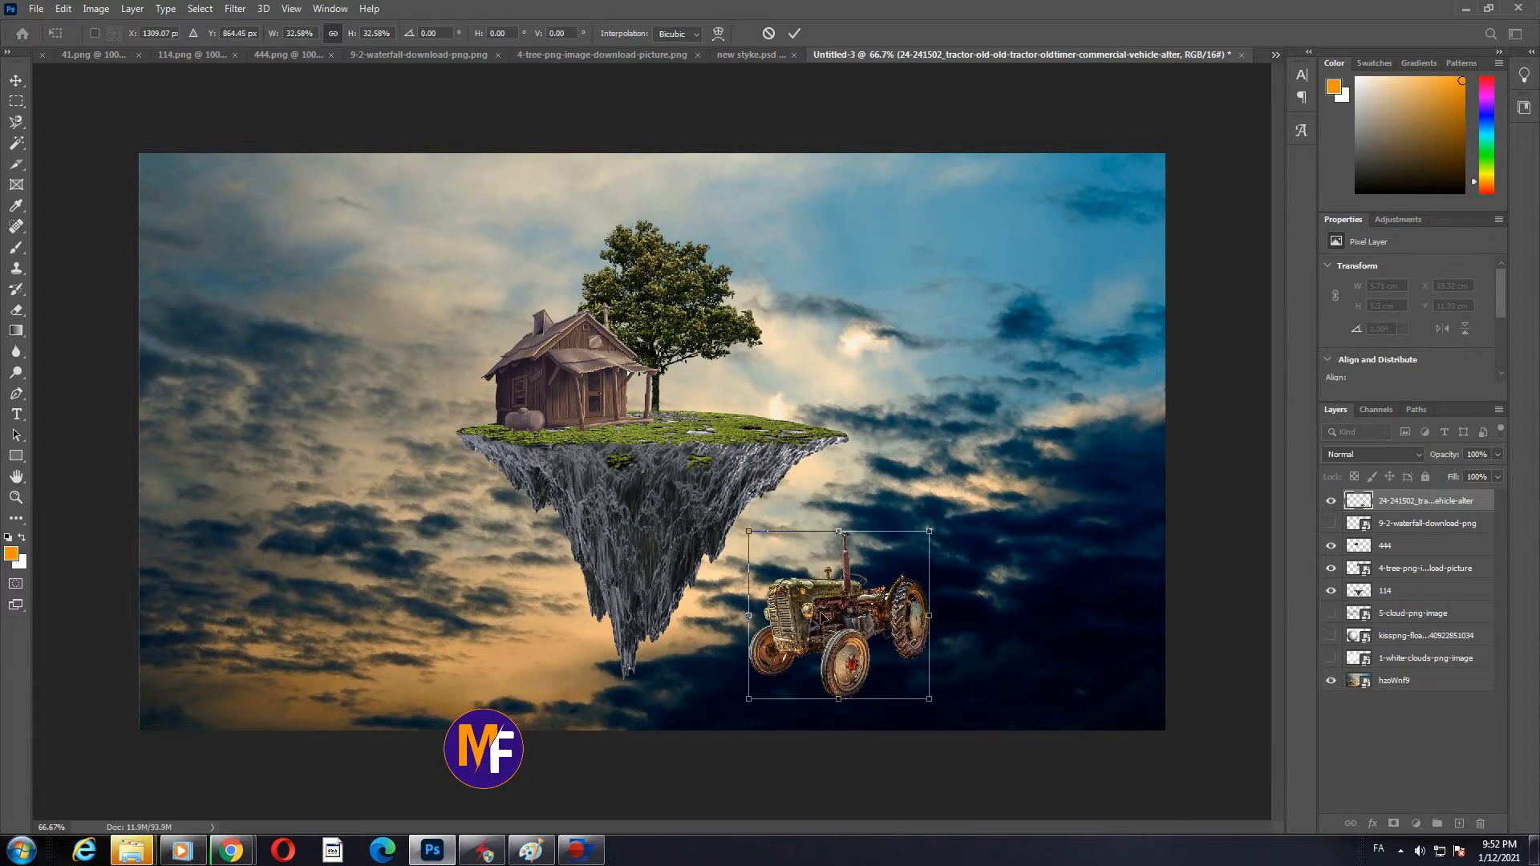
{"action": "left_click_drag", "start_coordinate": [825, 617], "coordinate": [735, 385]}
{"action": "left_click_drag", "start_coordinate": [842, 297], "coordinate": [807, 391]}
{"action": "key", "text": "Return"}
{"action": "key", "text": "ctrl+t"}
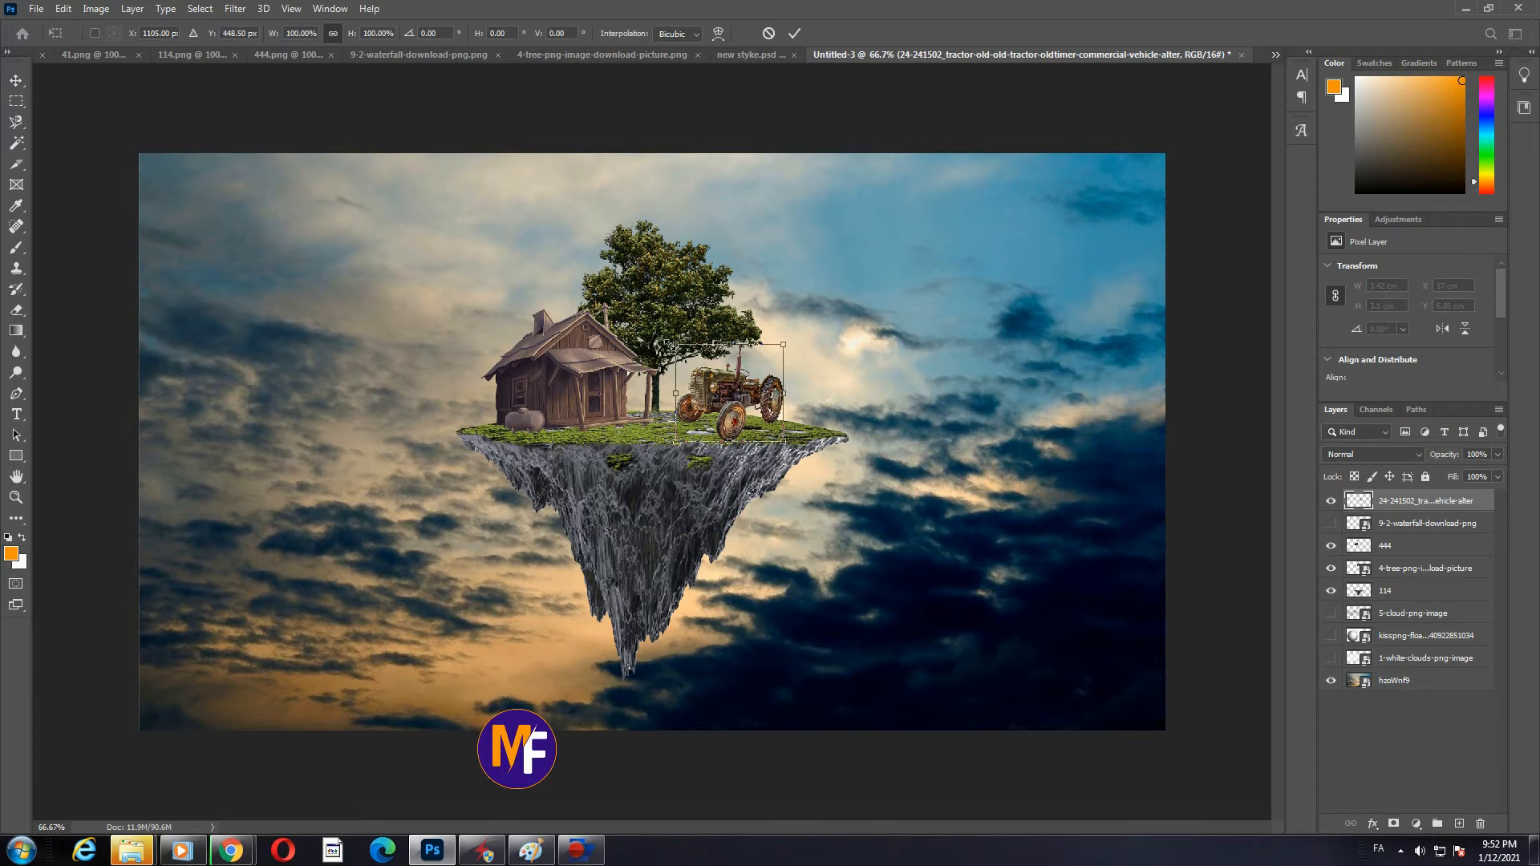
{"action": "left_click_drag", "start_coordinate": [680, 338], "coordinate": [721, 399]}
{"action": "key", "text": "Return"}
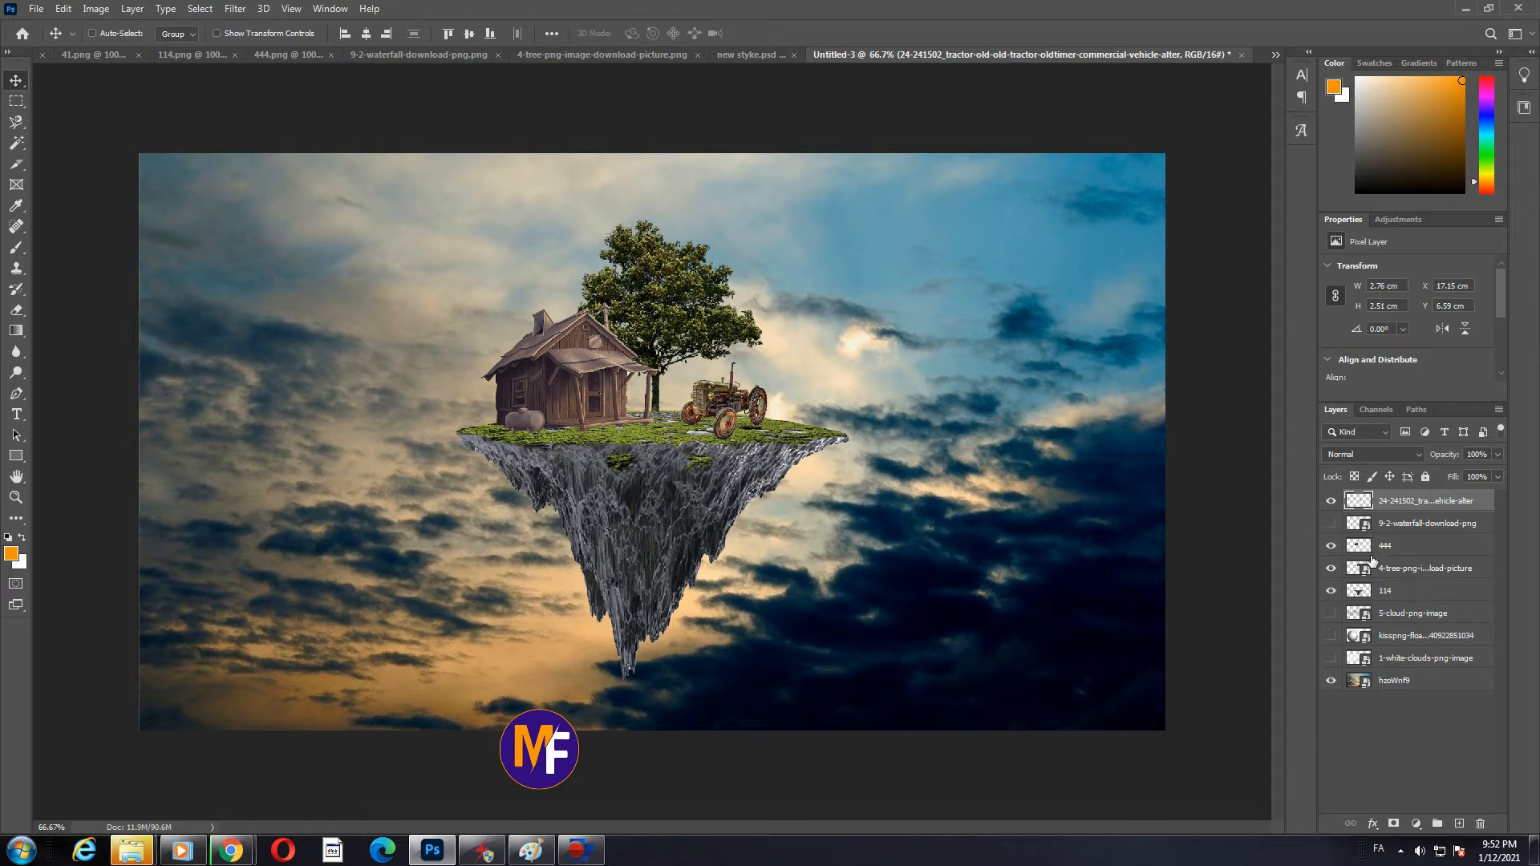
{"action": "left_click", "coordinate": [1331, 613]}
{"action": "left_click", "coordinate": [1331, 613]}
{"action": "left_click", "coordinate": [1331, 658]}
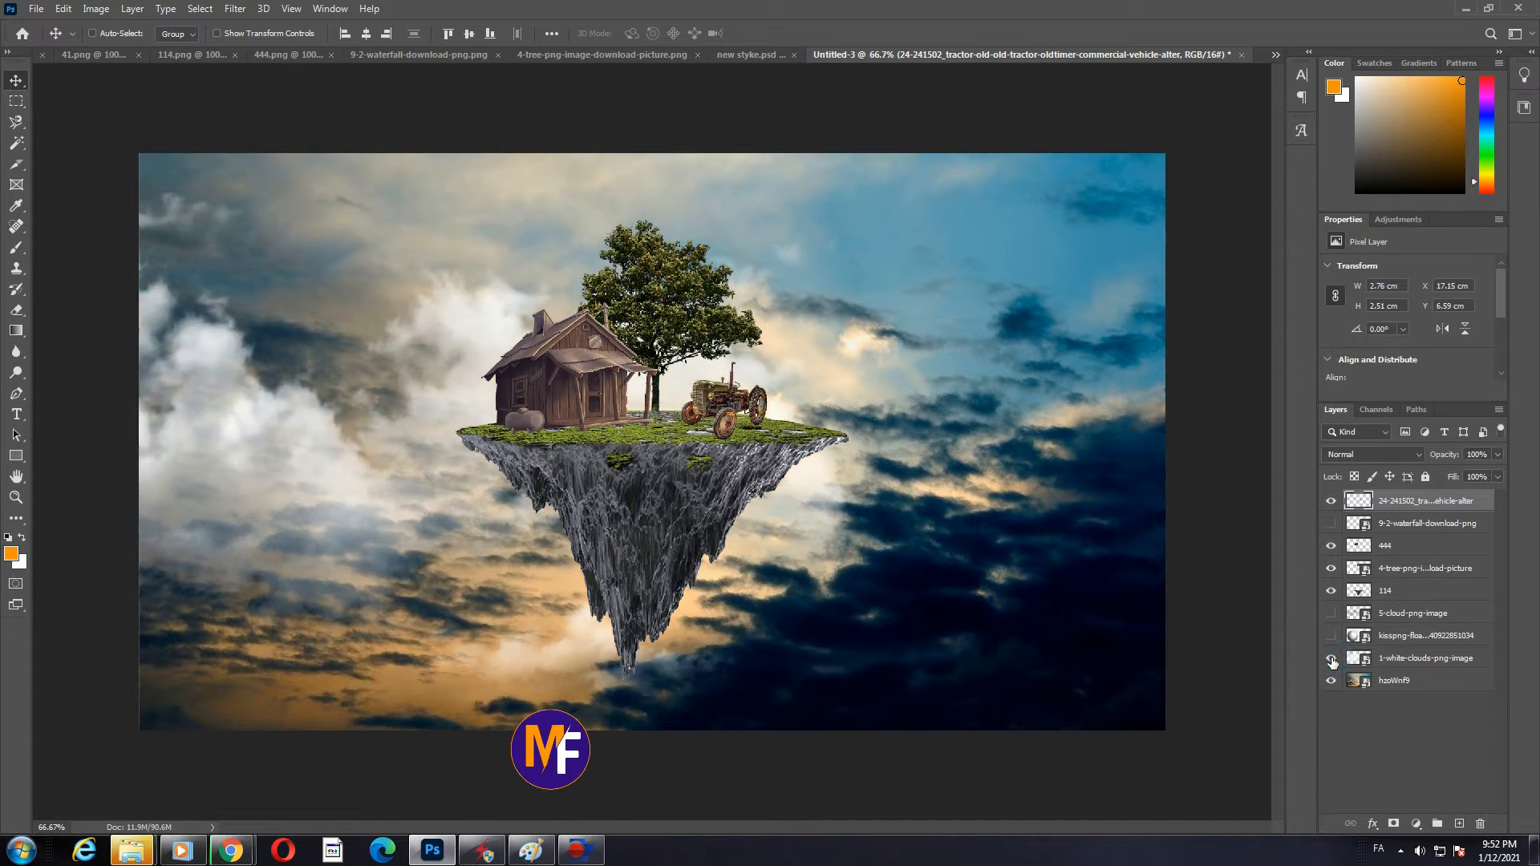
{"action": "left_click", "coordinate": [1331, 658]}
- Show the waterfall layer and try to scale the waterfall down over the rock
{"action": "left_click", "coordinate": [1332, 524]}
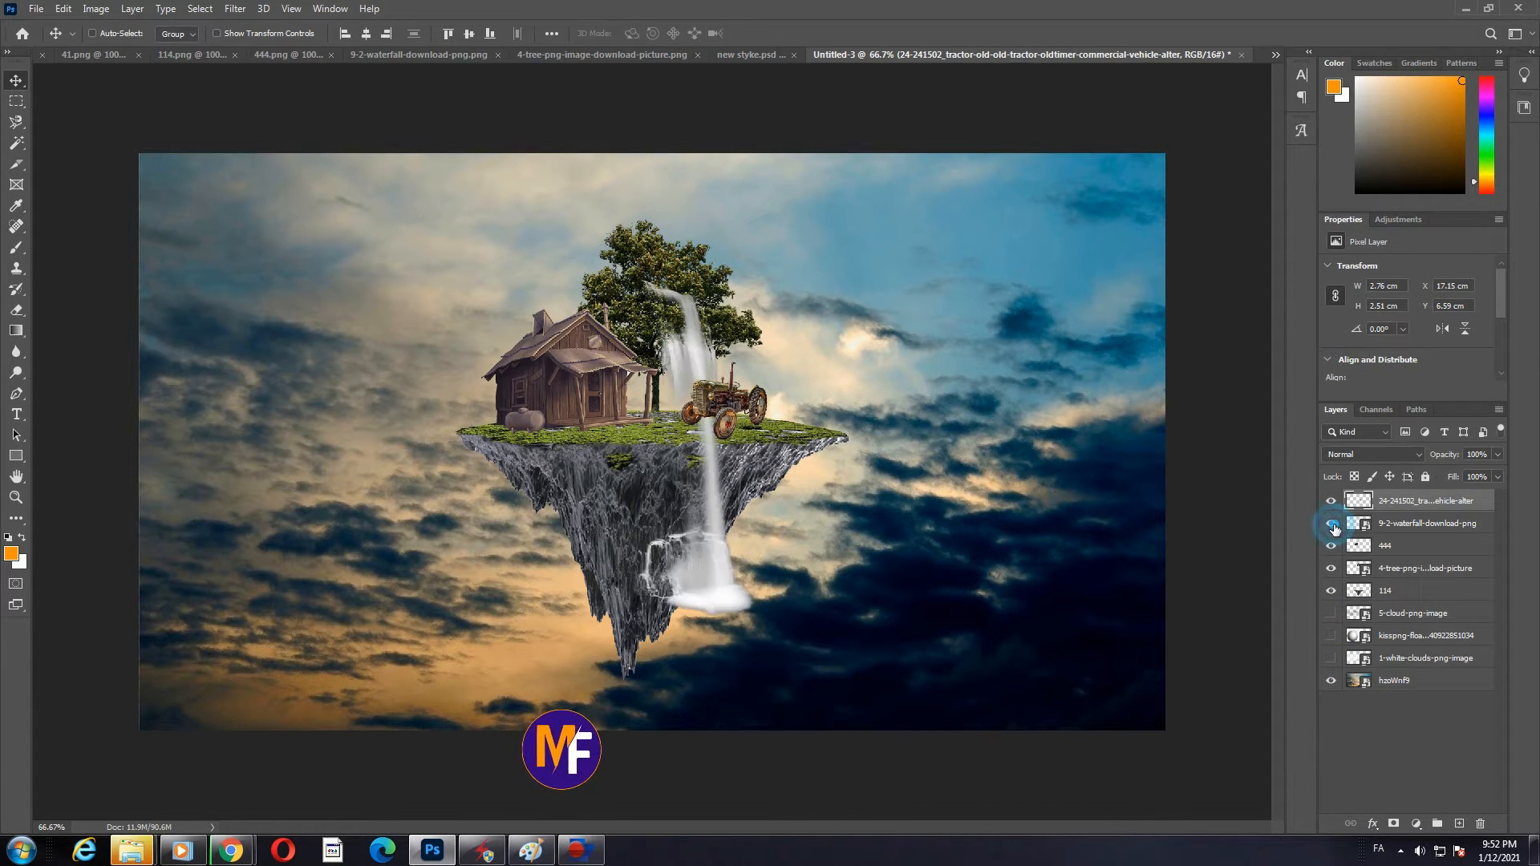
{"action": "left_click", "coordinate": [947, 483]}
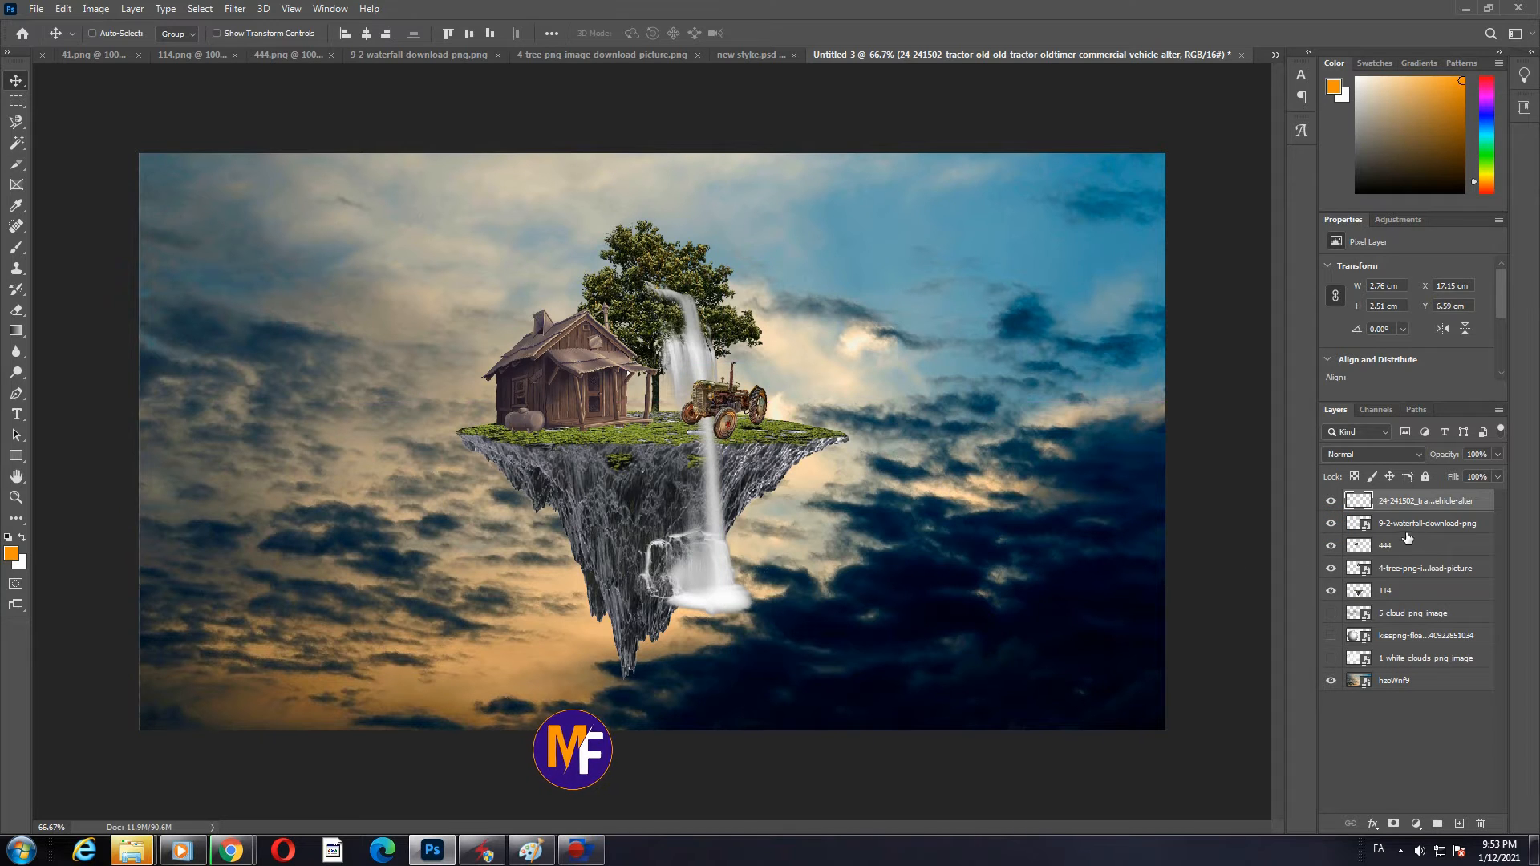
{"action": "left_click", "coordinate": [1384, 522]}
{"action": "key", "text": "ctrl+t"}
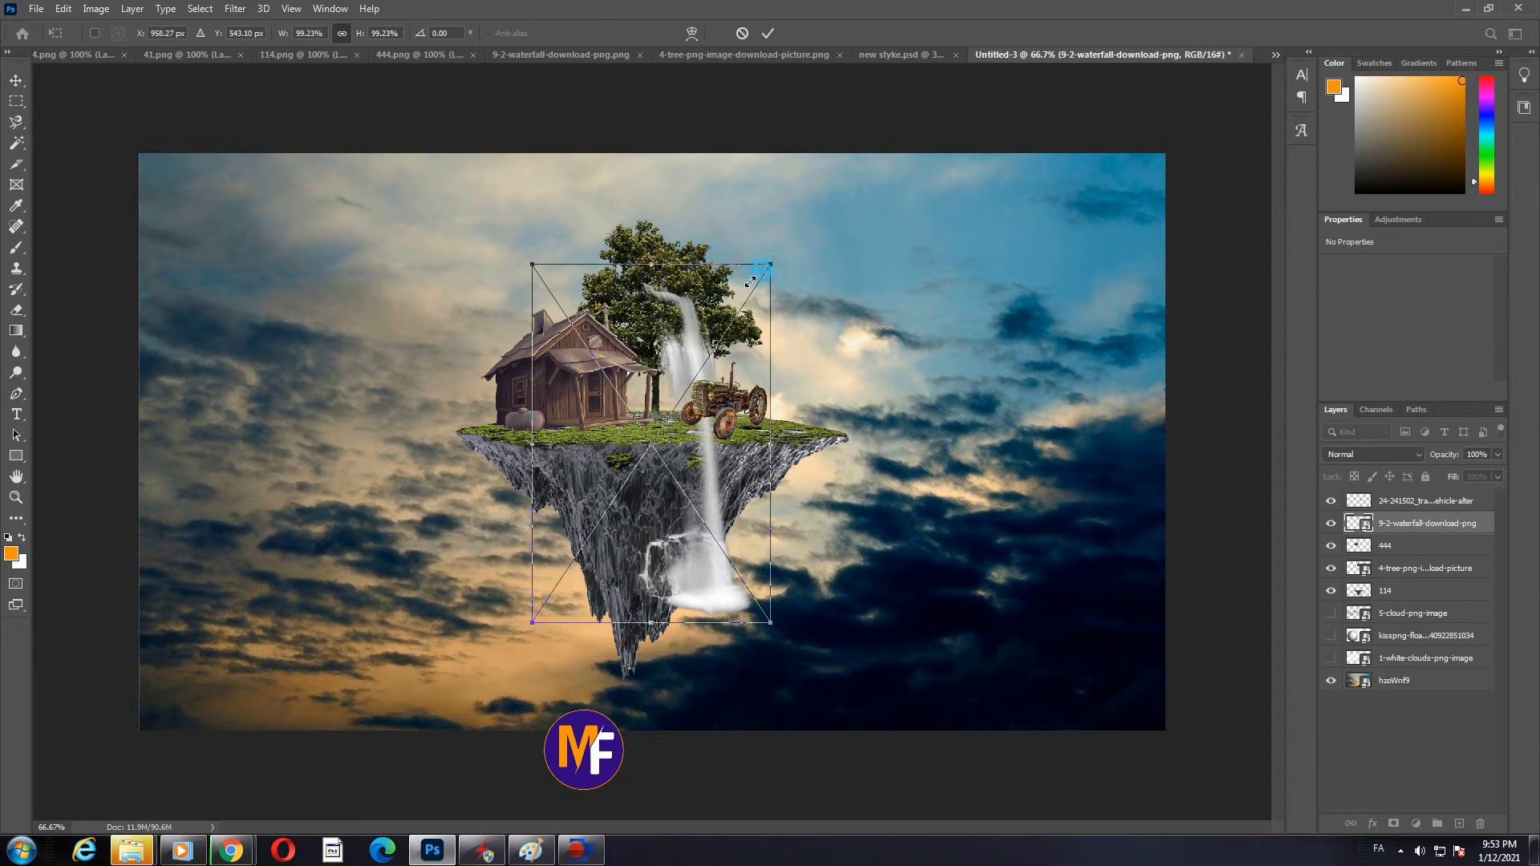
{"action": "left_click_drag", "start_coordinate": [786, 263], "coordinate": [699, 374]}
{"action": "left_click_drag", "start_coordinate": [649, 447], "coordinate": [640, 501]}
{"action": "key", "text": "Escape"}
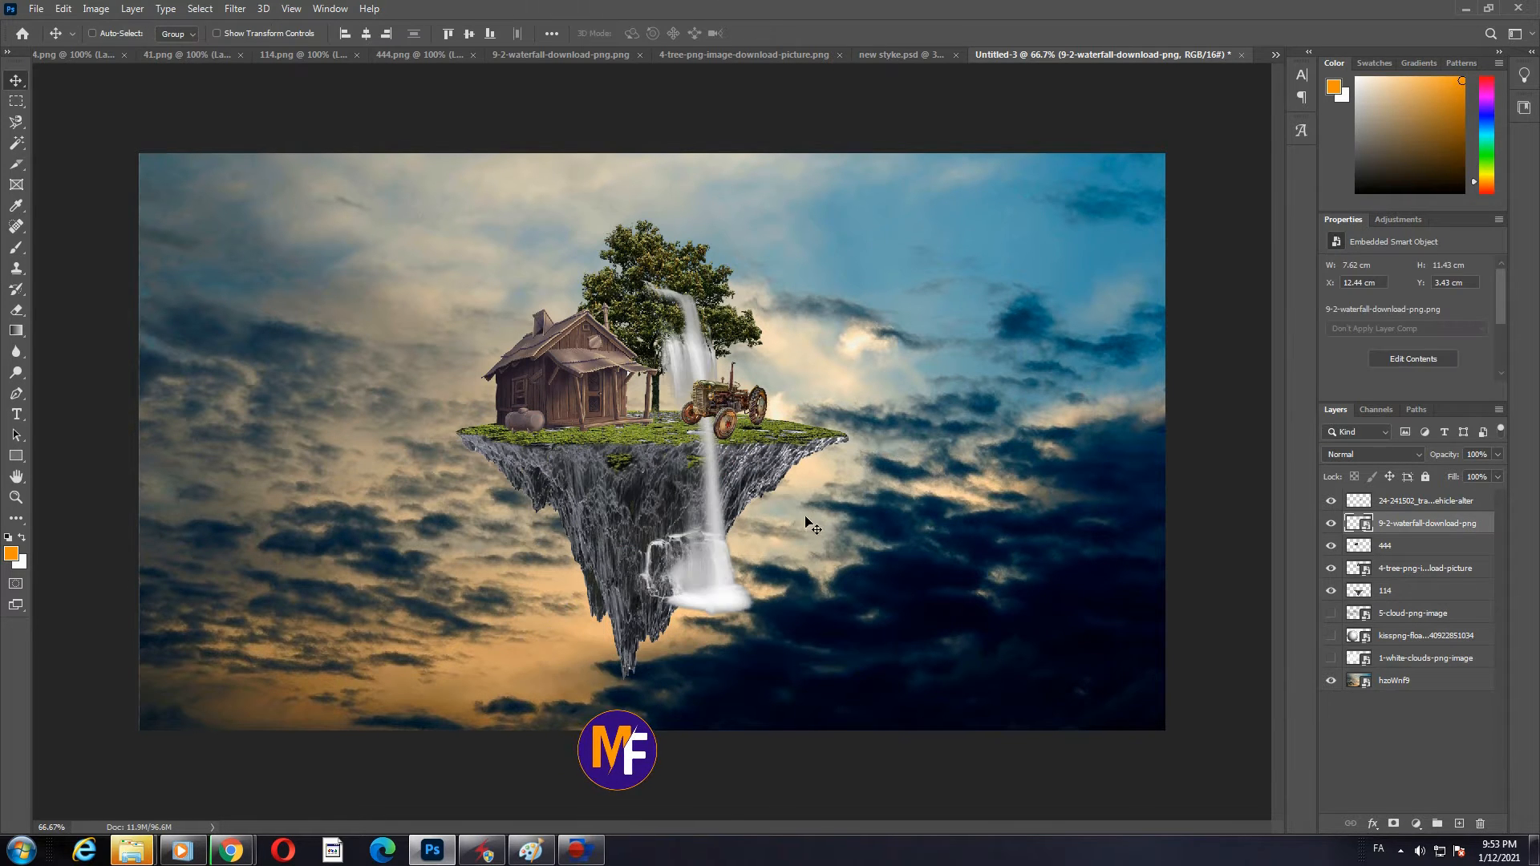
- Delete the 9-2-waterfall-download-png layer and open the Pngtree waterfall_5638512.png image from the Downloads folder
{"action": "key", "text": "ctrl+z"}
{"action": "key", "text": "ctrl+z"}
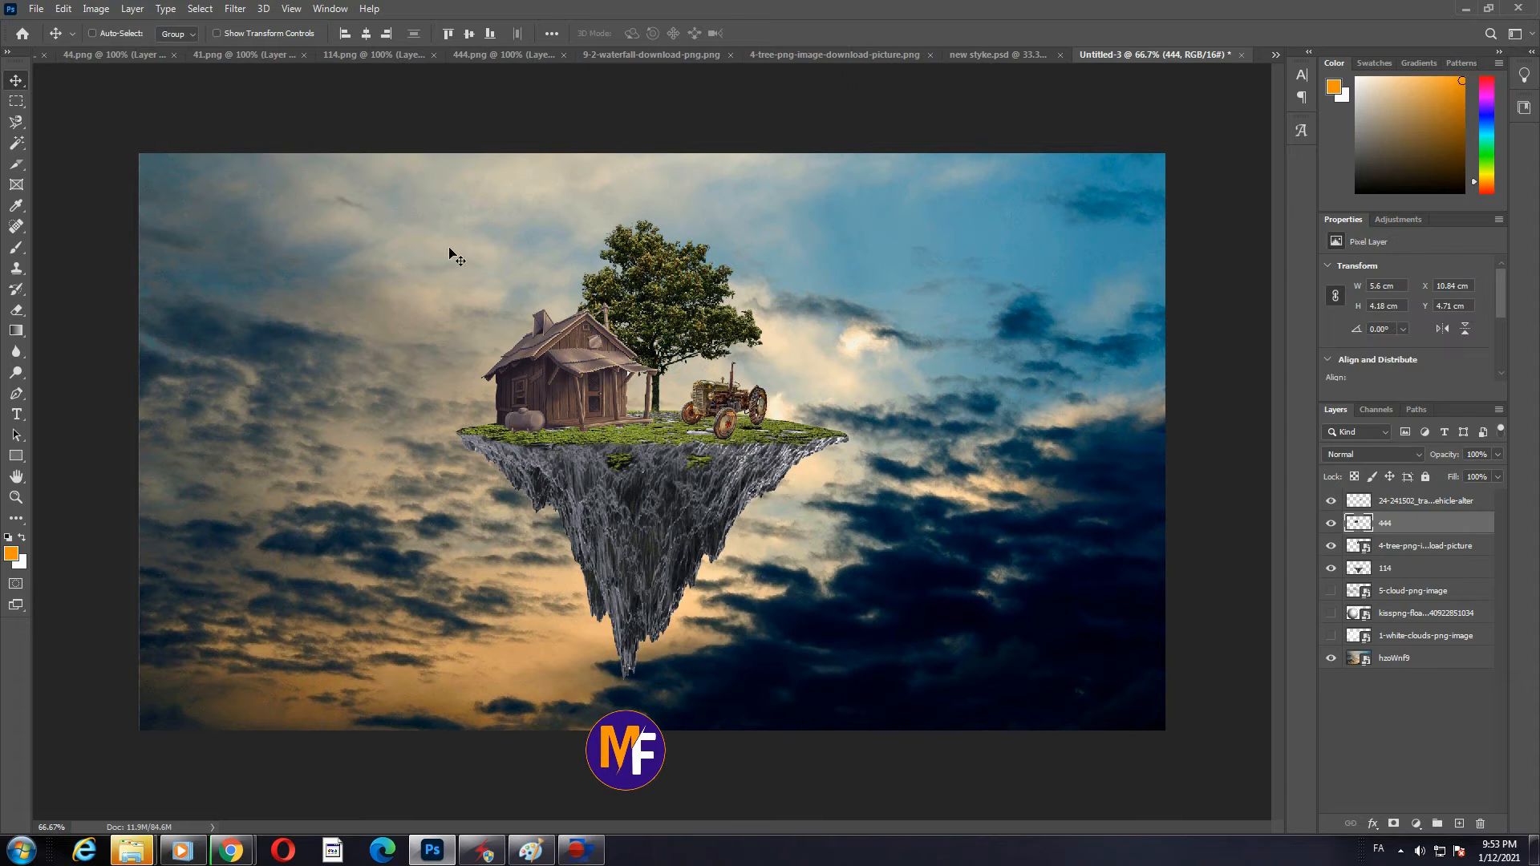
{"action": "left_click", "coordinate": [36, 8]}
{"action": "left_click", "coordinate": [60, 40]}
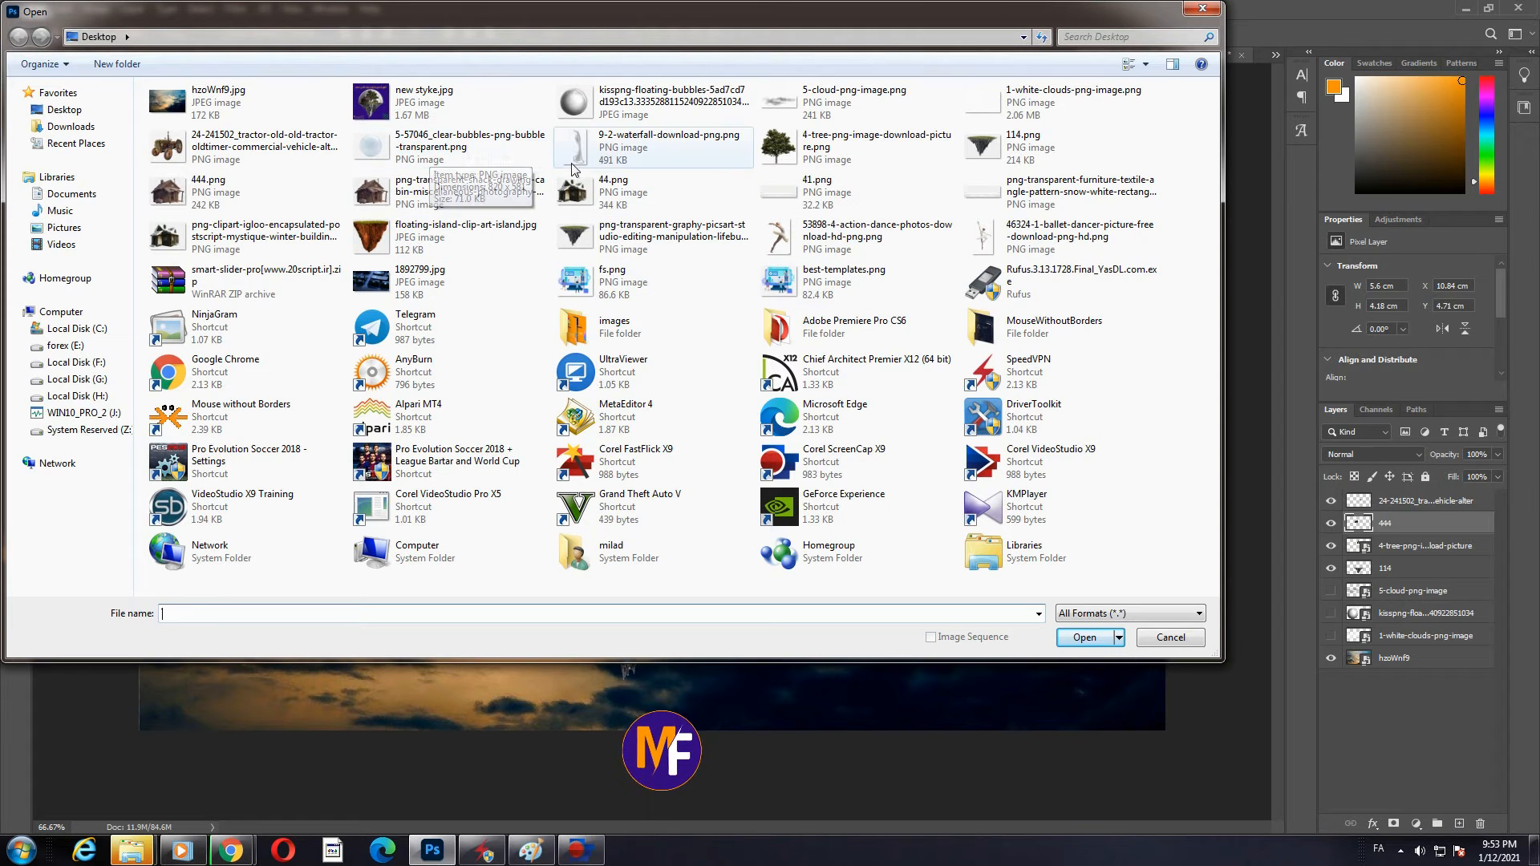
{"action": "left_click", "coordinate": [79, 127]}
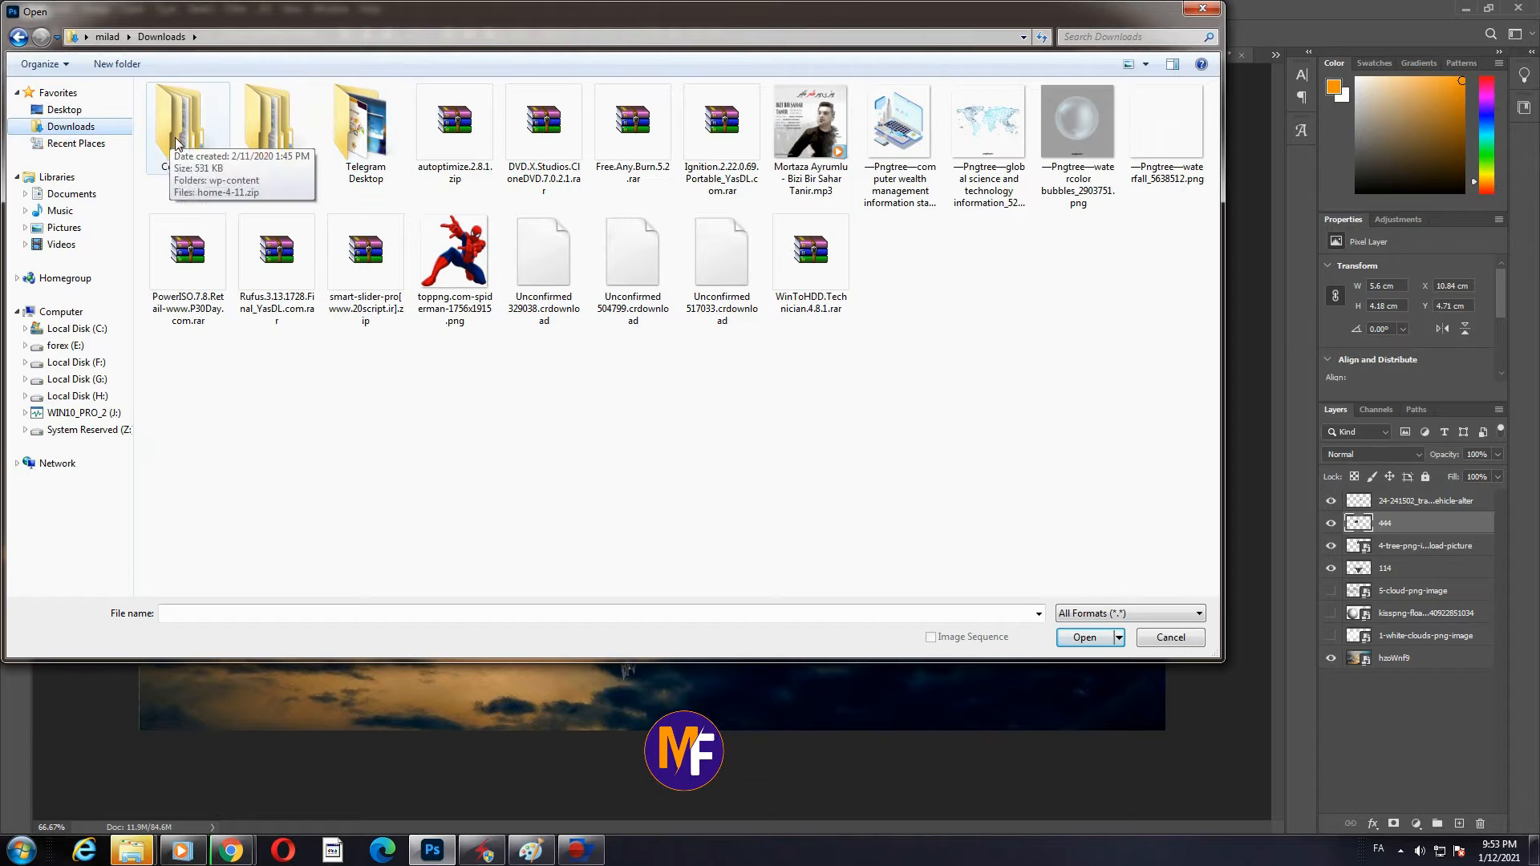
{"action": "left_click", "coordinate": [1156, 156]}
{"action": "left_click", "coordinate": [1080, 642]}
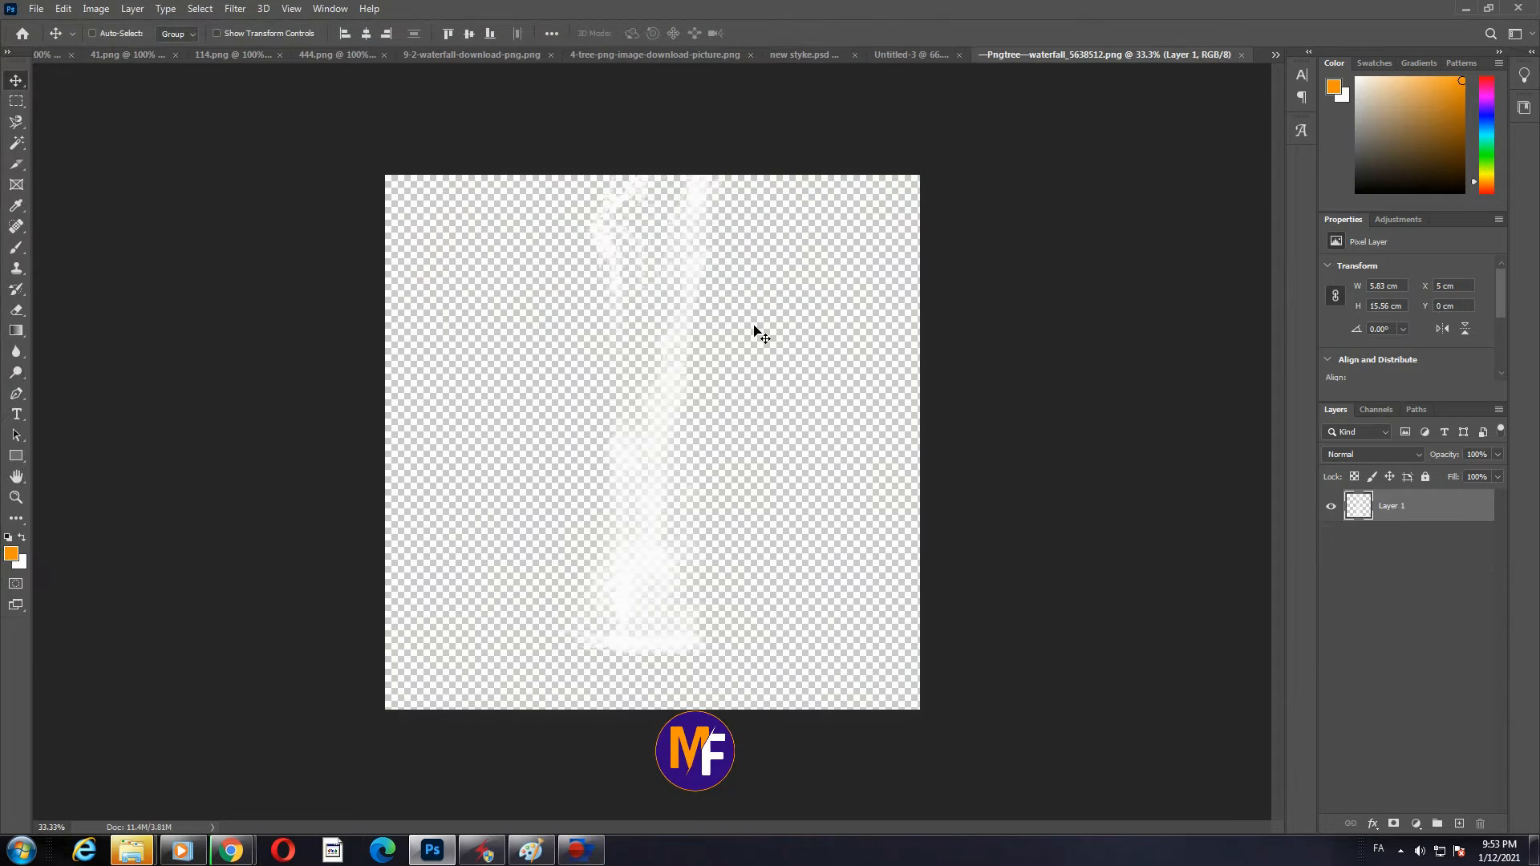
- Bring the waterfall into the Untitled-3 composite, scaled to about 2.7 × 7 cm, and place it on the rock face below the grass edge
{"action": "left_click_drag", "start_coordinate": [654, 299], "coordinate": [746, 353]}
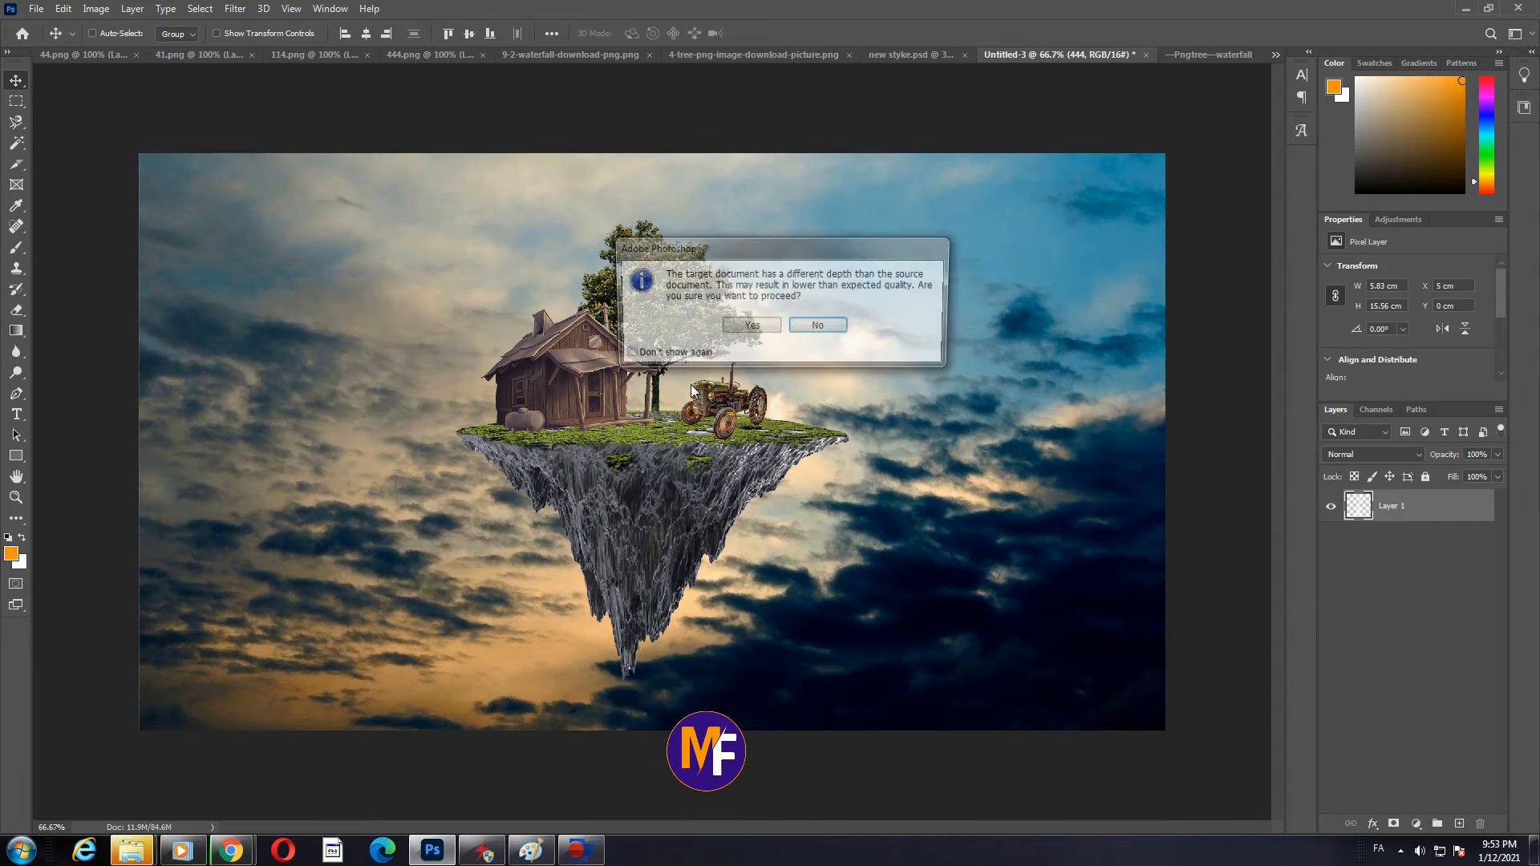
{"action": "left_click", "coordinate": [752, 325]}
{"action": "key", "text": "ctrl+t"}
{"action": "left_click_drag", "start_coordinate": [580, 158], "coordinate": [626, 536]}
{"action": "left_click_drag", "start_coordinate": [618, 591], "coordinate": [647, 500]}
{"action": "key", "text": "Return"}
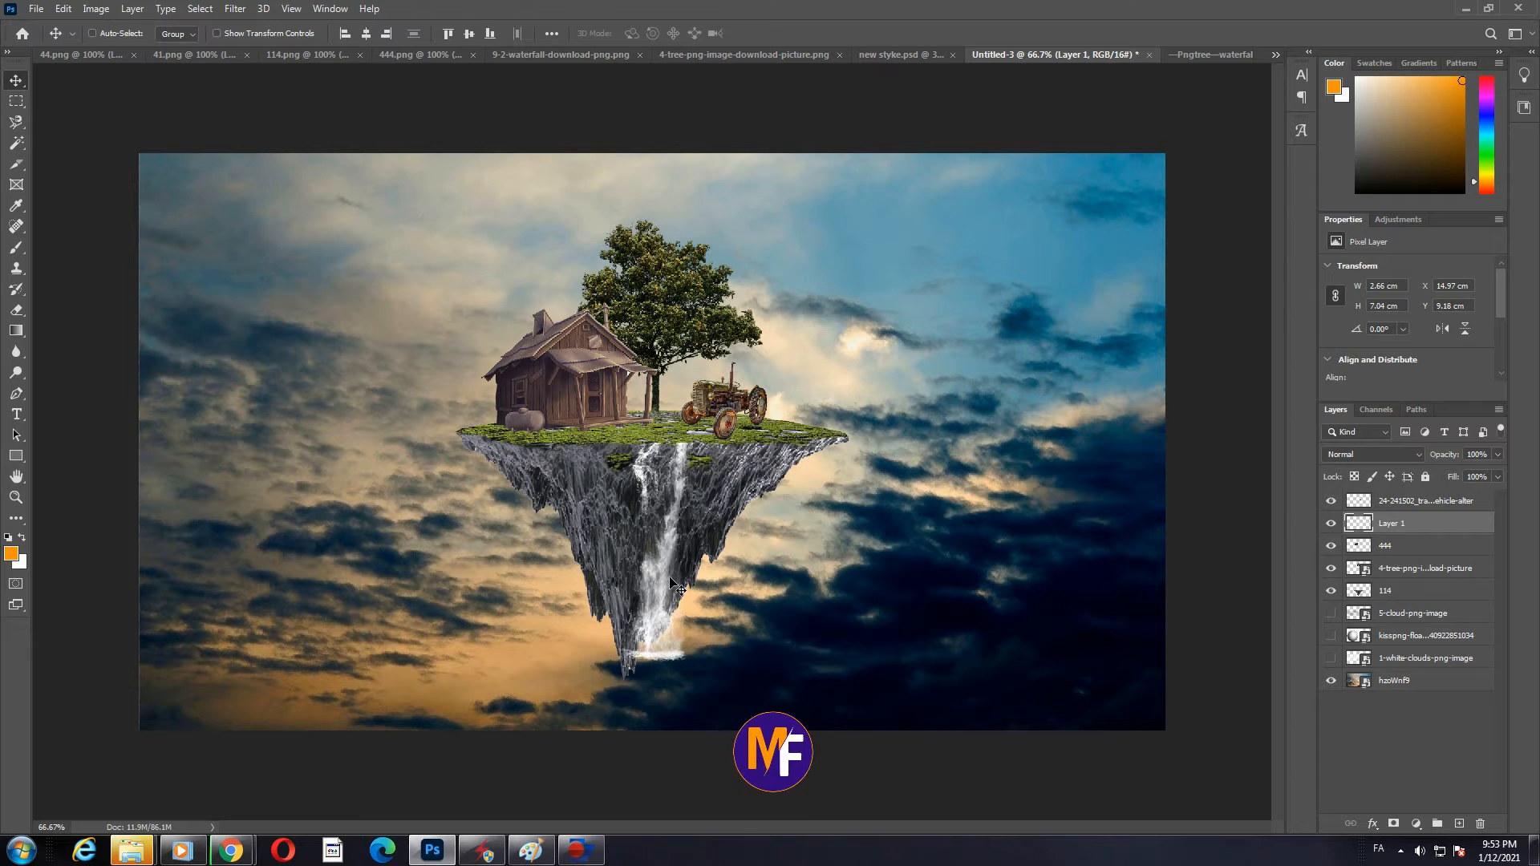
- Add a layer mask to the waterfall layer and paint out the splash at the waterfall's base with a black brush
{"action": "left_click", "coordinate": [1392, 826]}
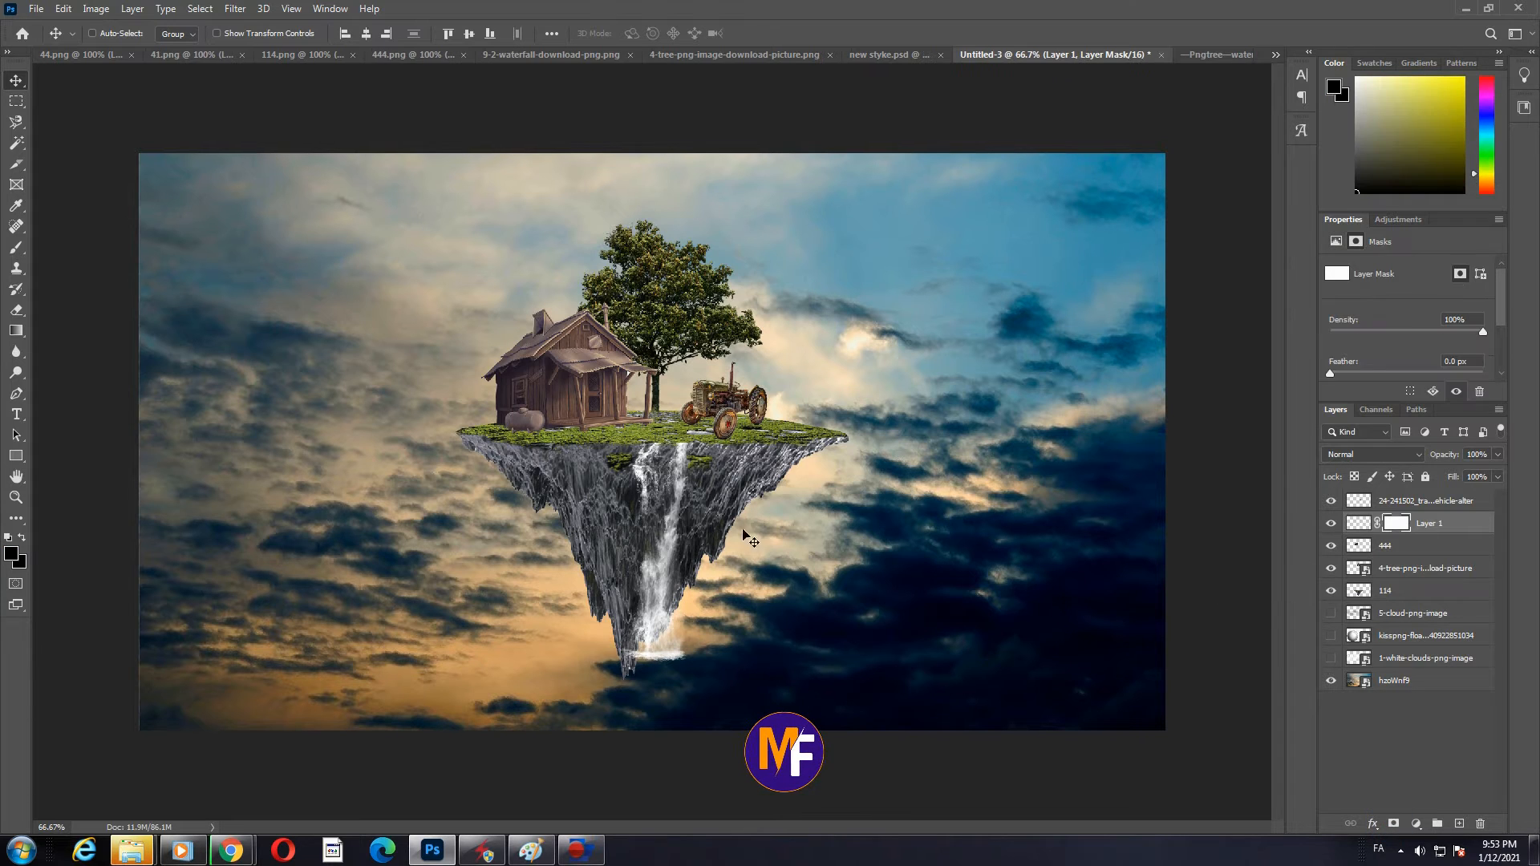
{"action": "left_click", "coordinate": [16, 250]}
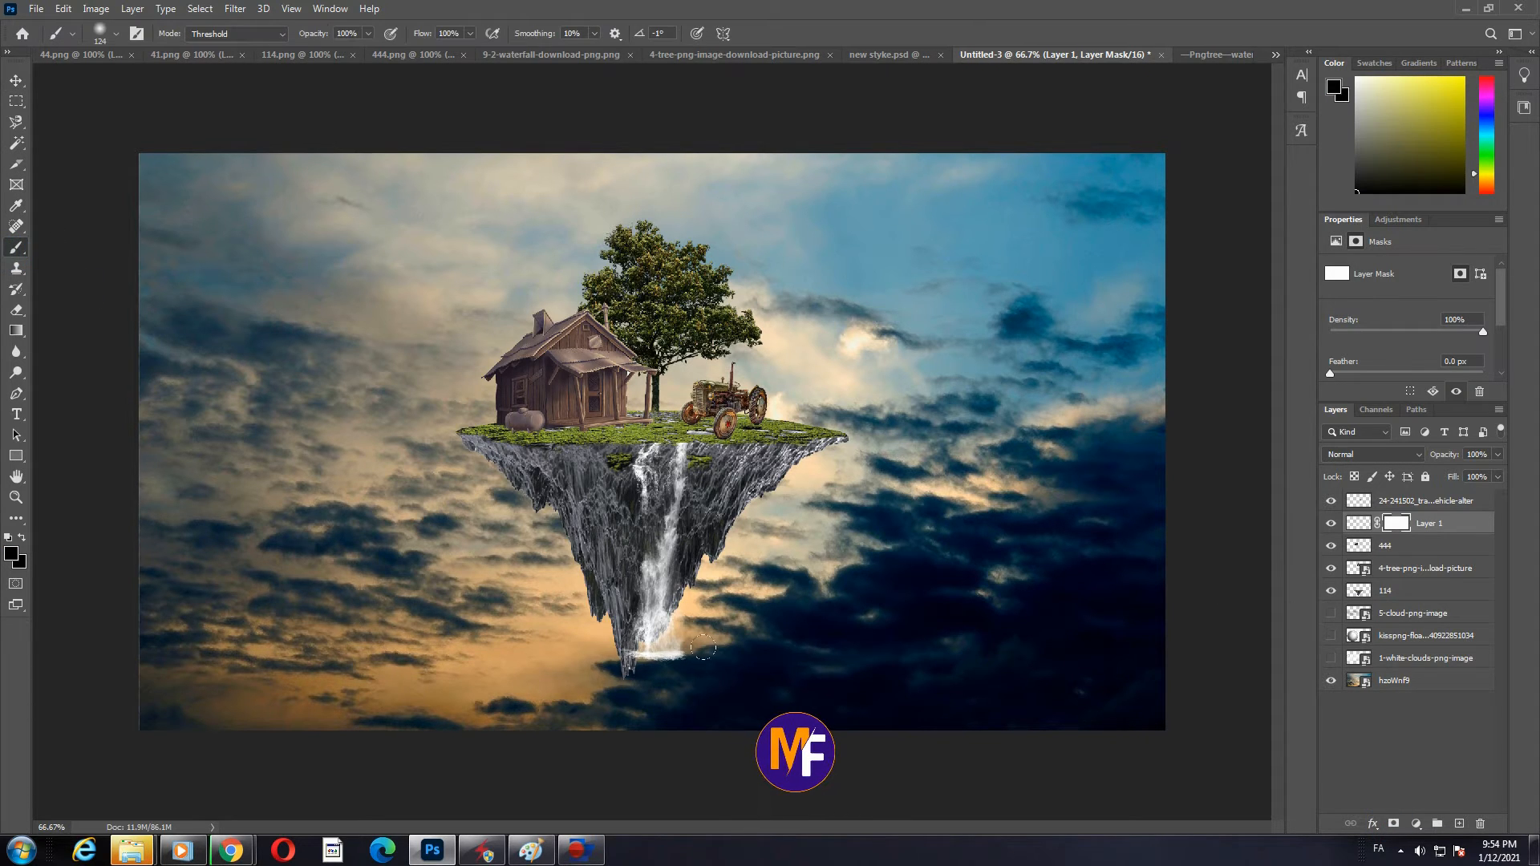
{"action": "left_click_drag", "start_coordinate": [634, 654], "coordinate": [674, 650]}
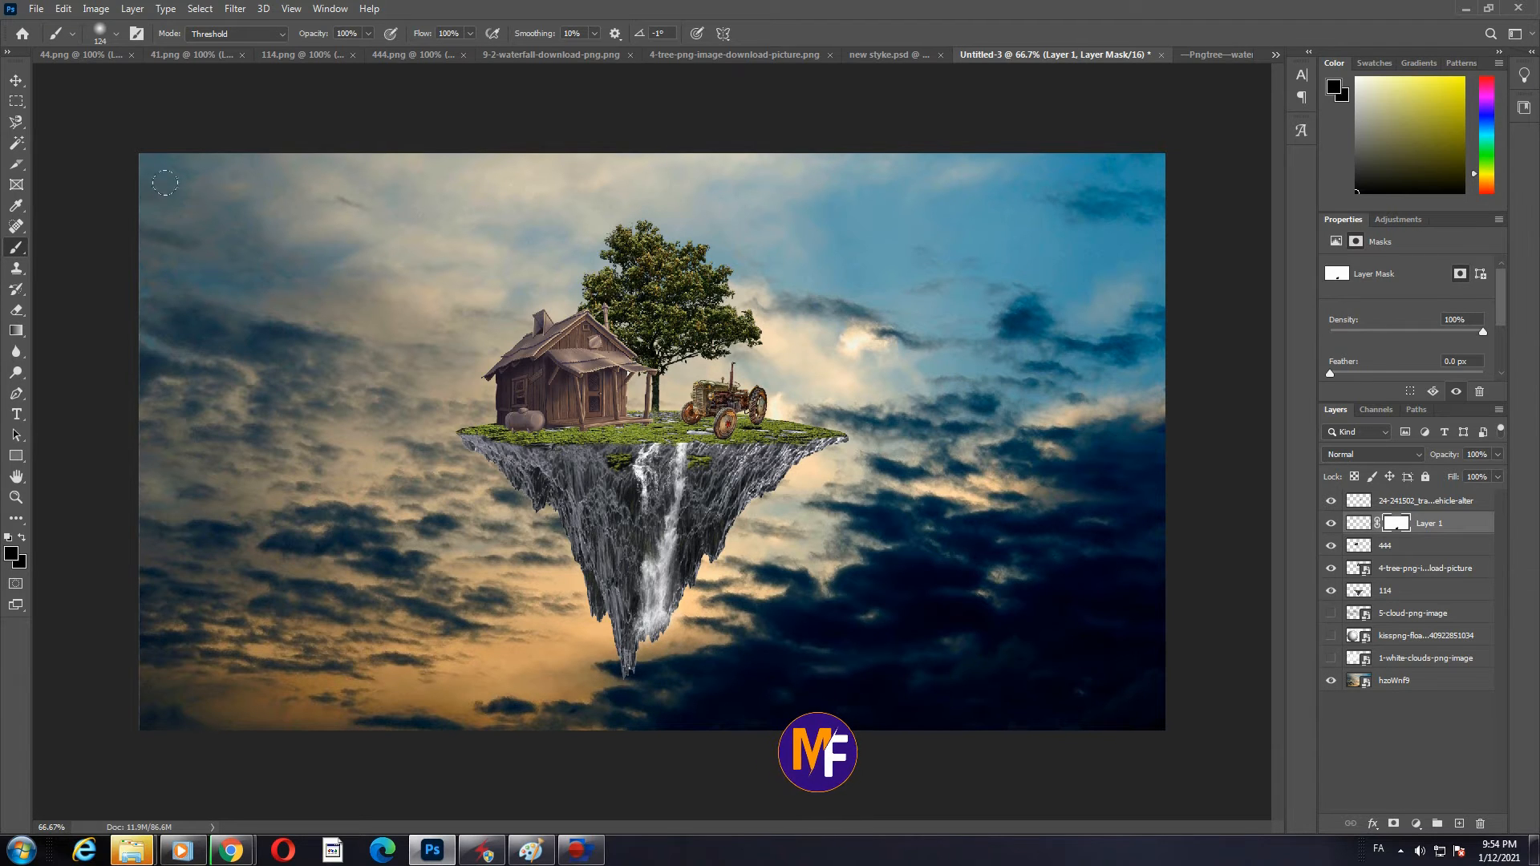
{"action": "left_click", "coordinate": [8, 82]}
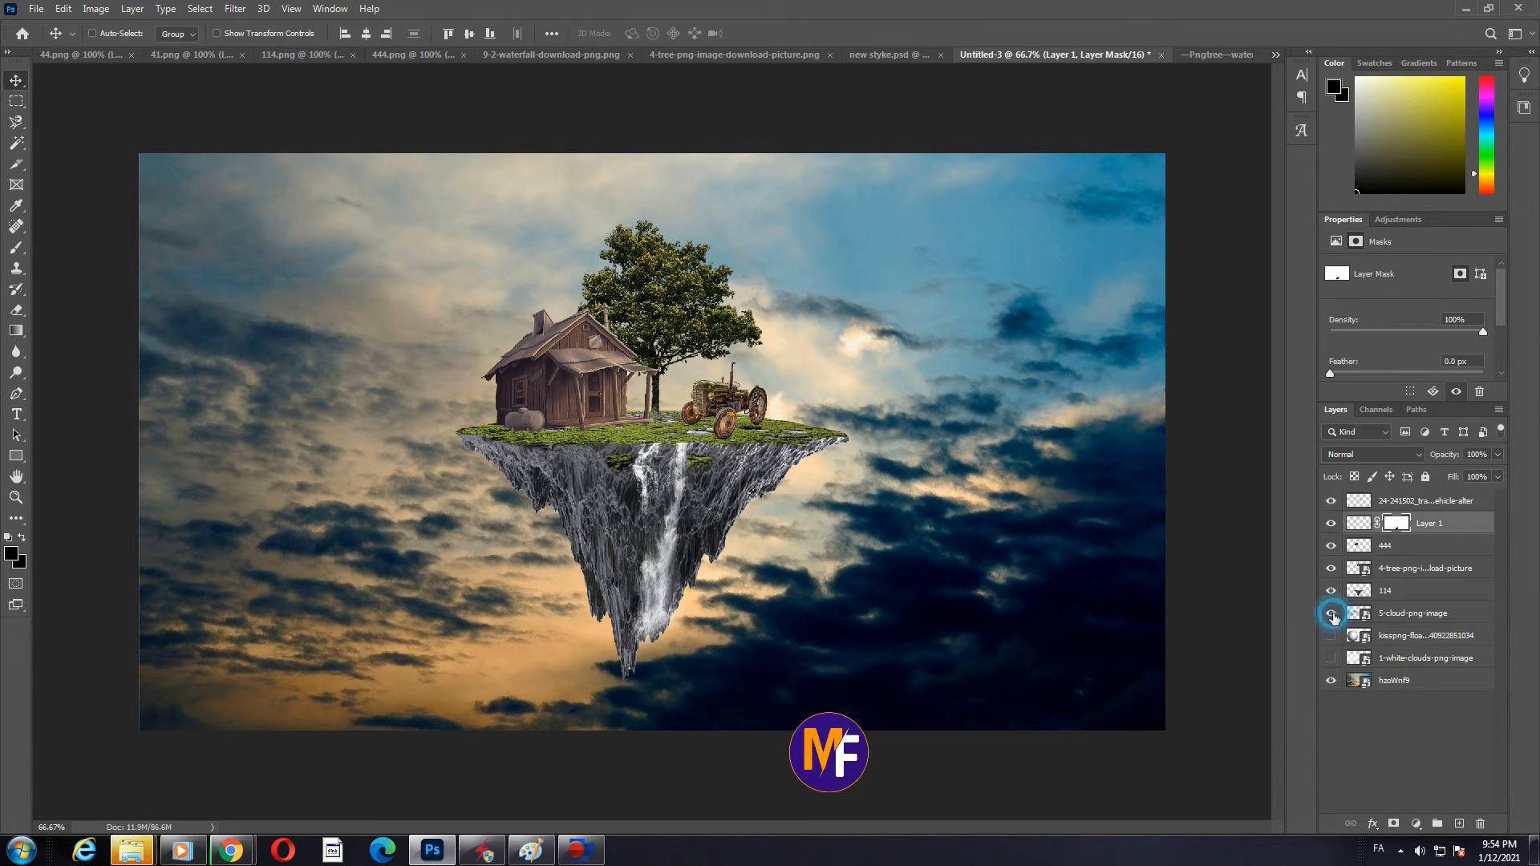
- Show the 5-cloud-png-image layer and scale the cloud down to about 8.4 × 2.8 cm near the house
{"action": "left_click", "coordinate": [1331, 613]}
{"action": "left_click", "coordinate": [1331, 614]}
{"action": "left_click", "coordinate": [1332, 614]}
{"action": "left_click", "coordinate": [1391, 615]}
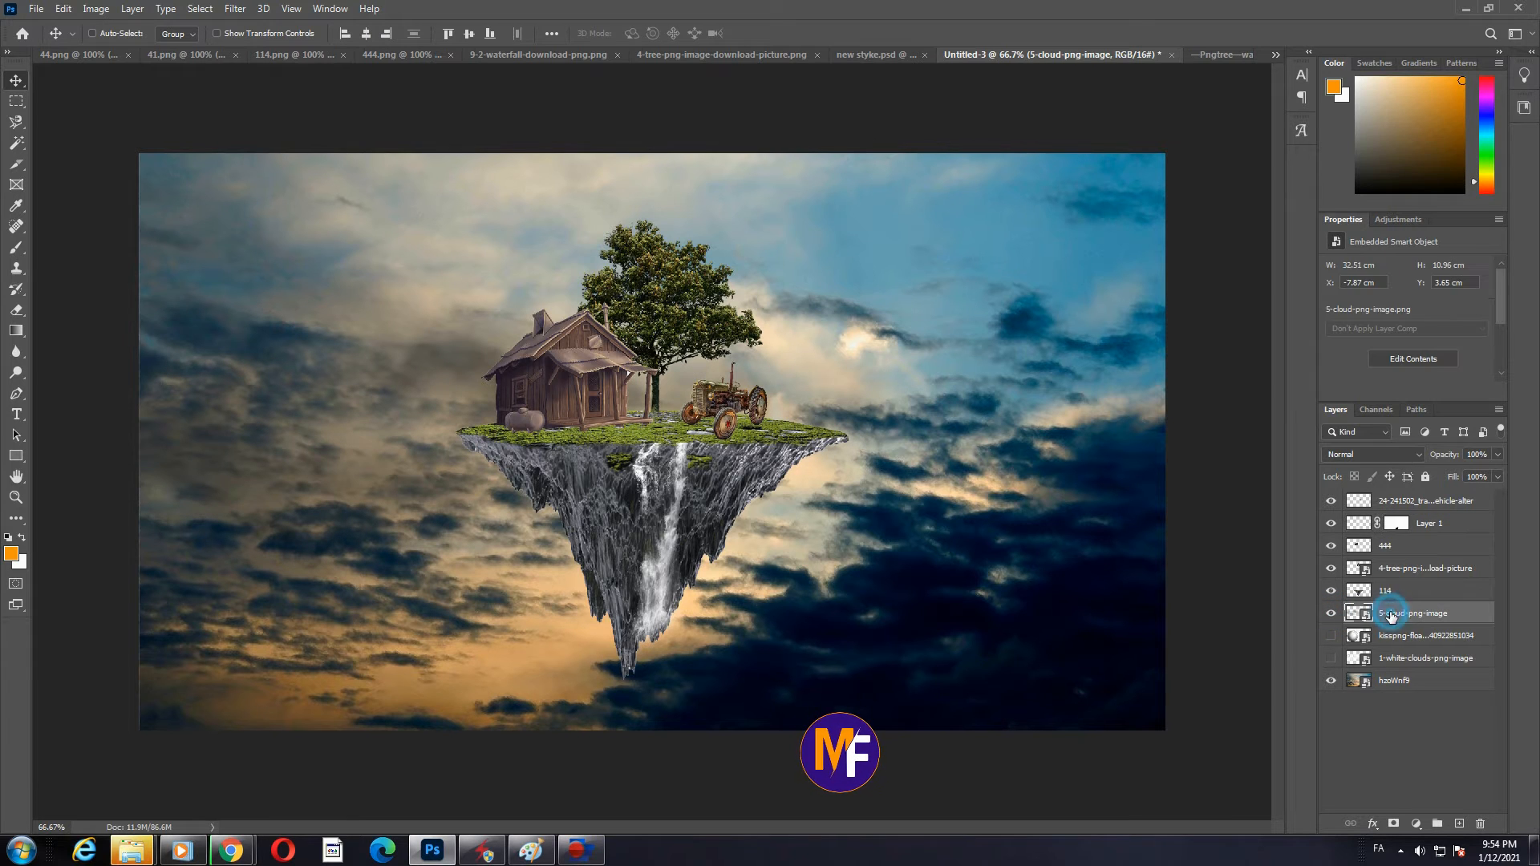
{"action": "key", "text": "ctrl+t"}
{"action": "left_click_drag", "start_coordinate": [907, 274], "coordinate": [668, 309]}
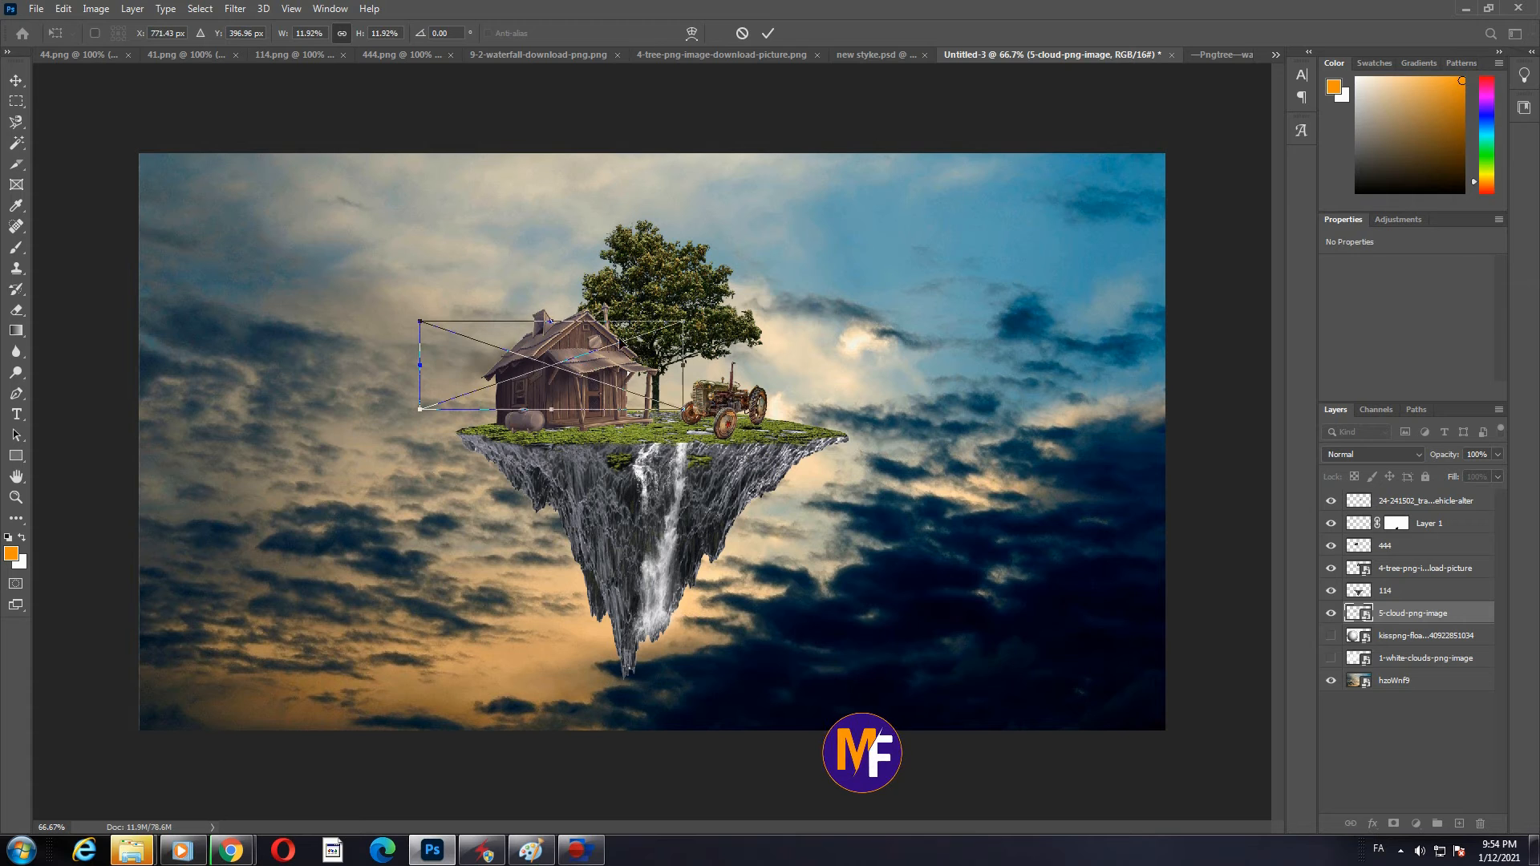
{"action": "key", "text": "Return"}
- Move the small cloud layer above the waterfall layer and place a duplicate of the cloud across the tree
{"action": "left_click_drag", "start_coordinate": [1461, 614], "coordinate": [1417, 513]}
{"action": "left_click_drag", "start_coordinate": [743, 310], "coordinate": [766, 337]}
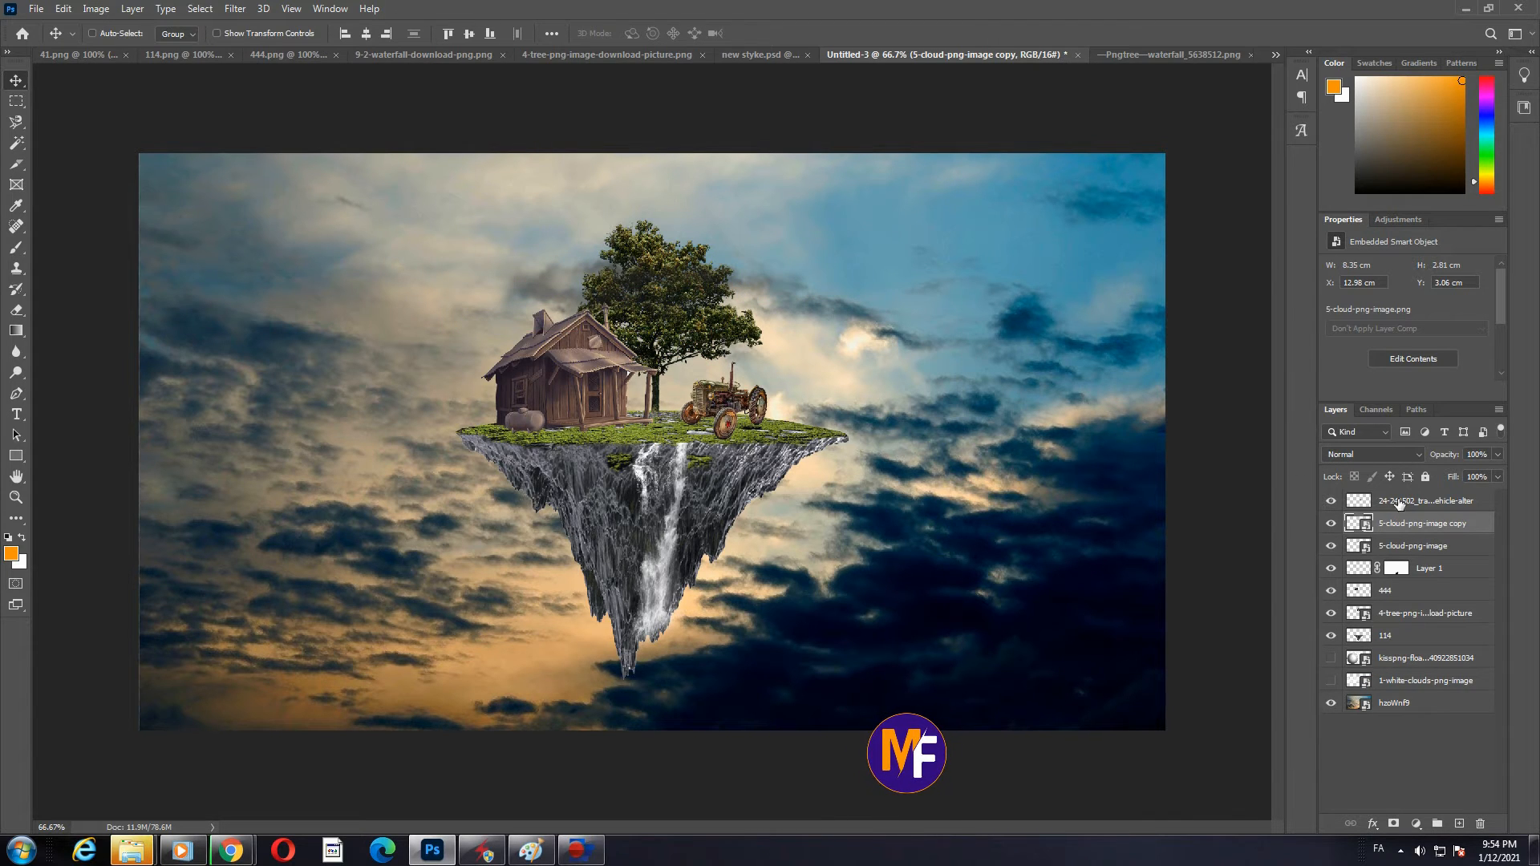
{"action": "left_click", "coordinate": [1332, 680]}
{"action": "left_click", "coordinate": [1332, 684]}
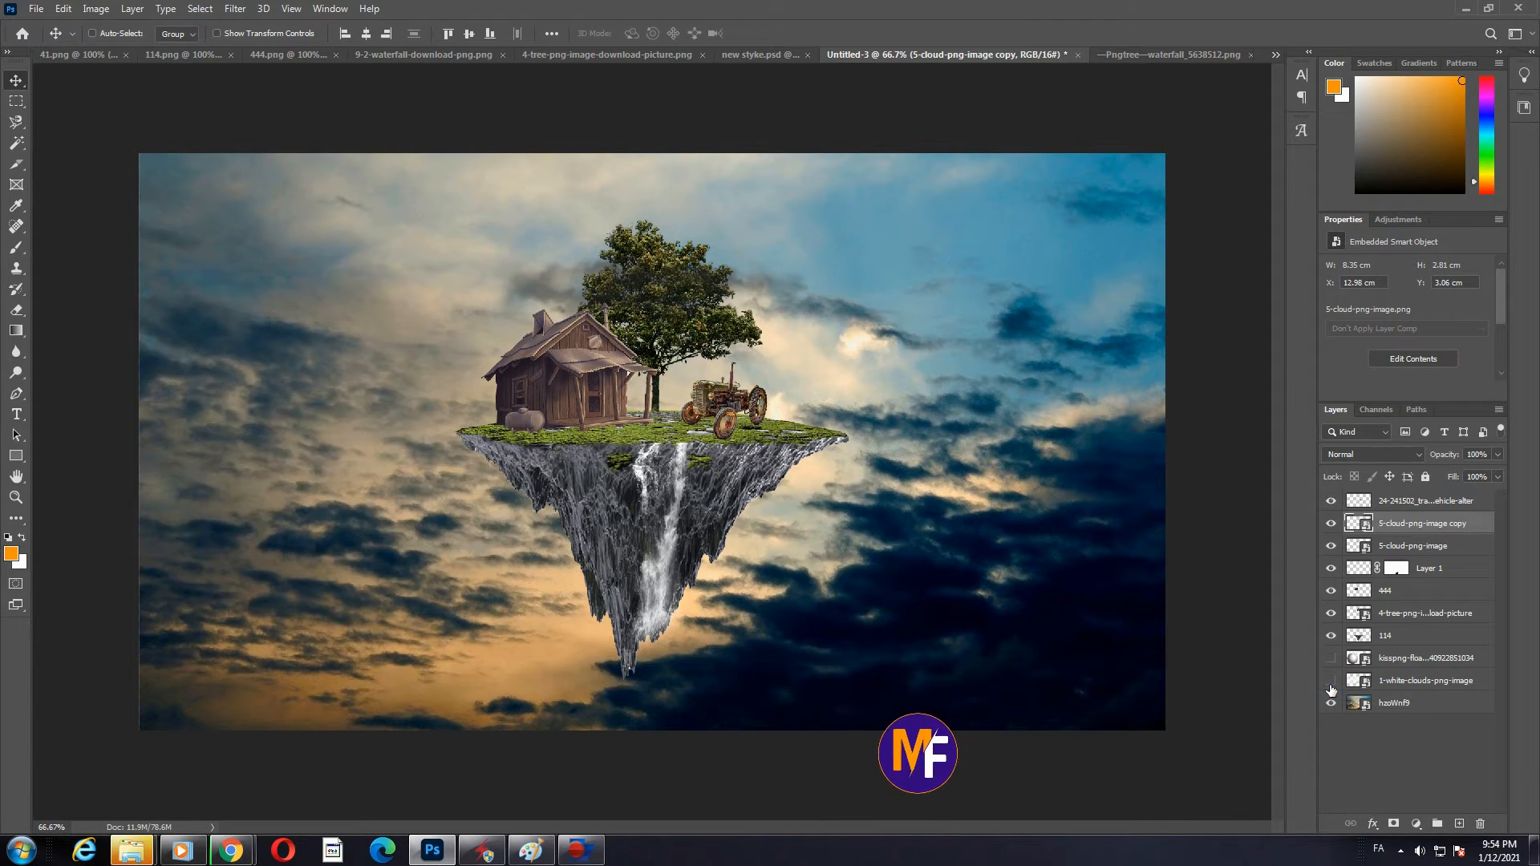
- Show the kisspng floating bubble layer and move the bubble behind the island
{"action": "left_click", "coordinate": [1331, 659]}
{"action": "left_click", "coordinate": [1427, 658]}
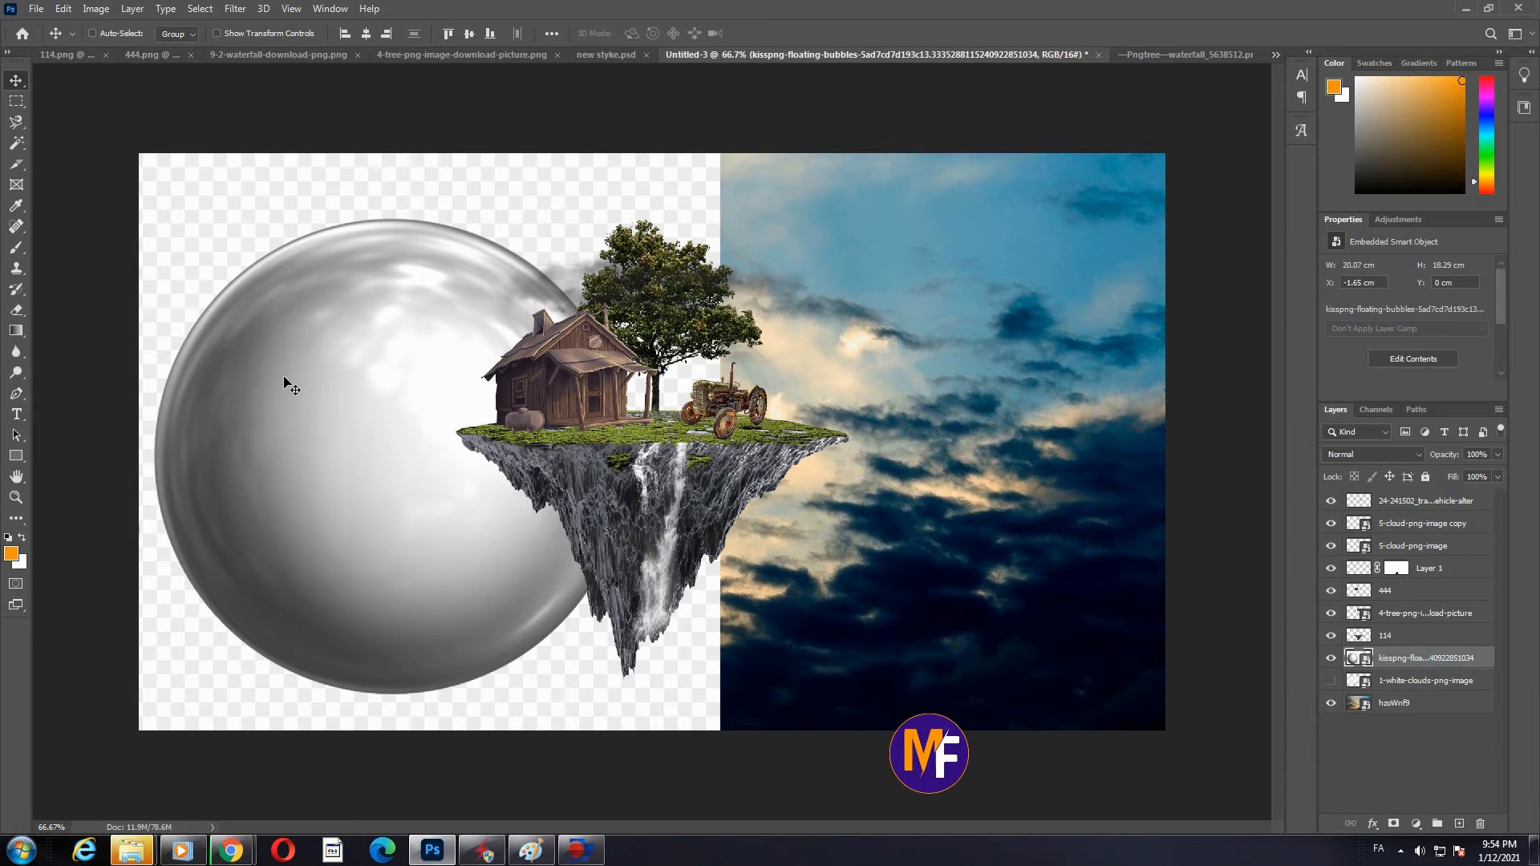
{"action": "left_click_drag", "start_coordinate": [289, 386], "coordinate": [464, 385]}
- Select the bubble with the Magic Wand and rasterize its smart object layer
{"action": "key", "text": "w"}
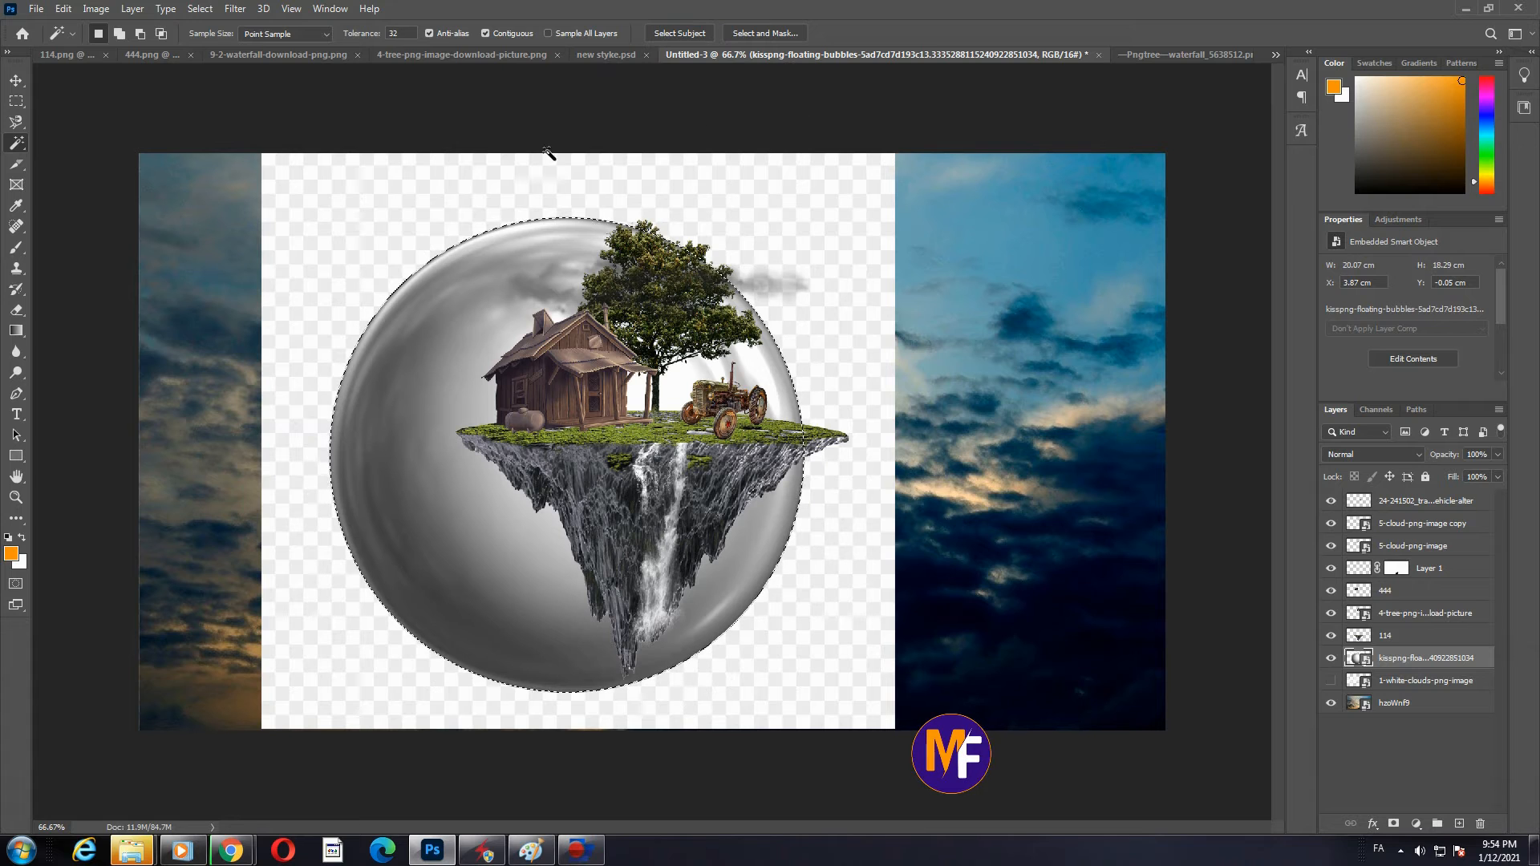
{"action": "left_click", "coordinate": [16, 310]}
{"action": "left_click", "coordinate": [278, 406]}
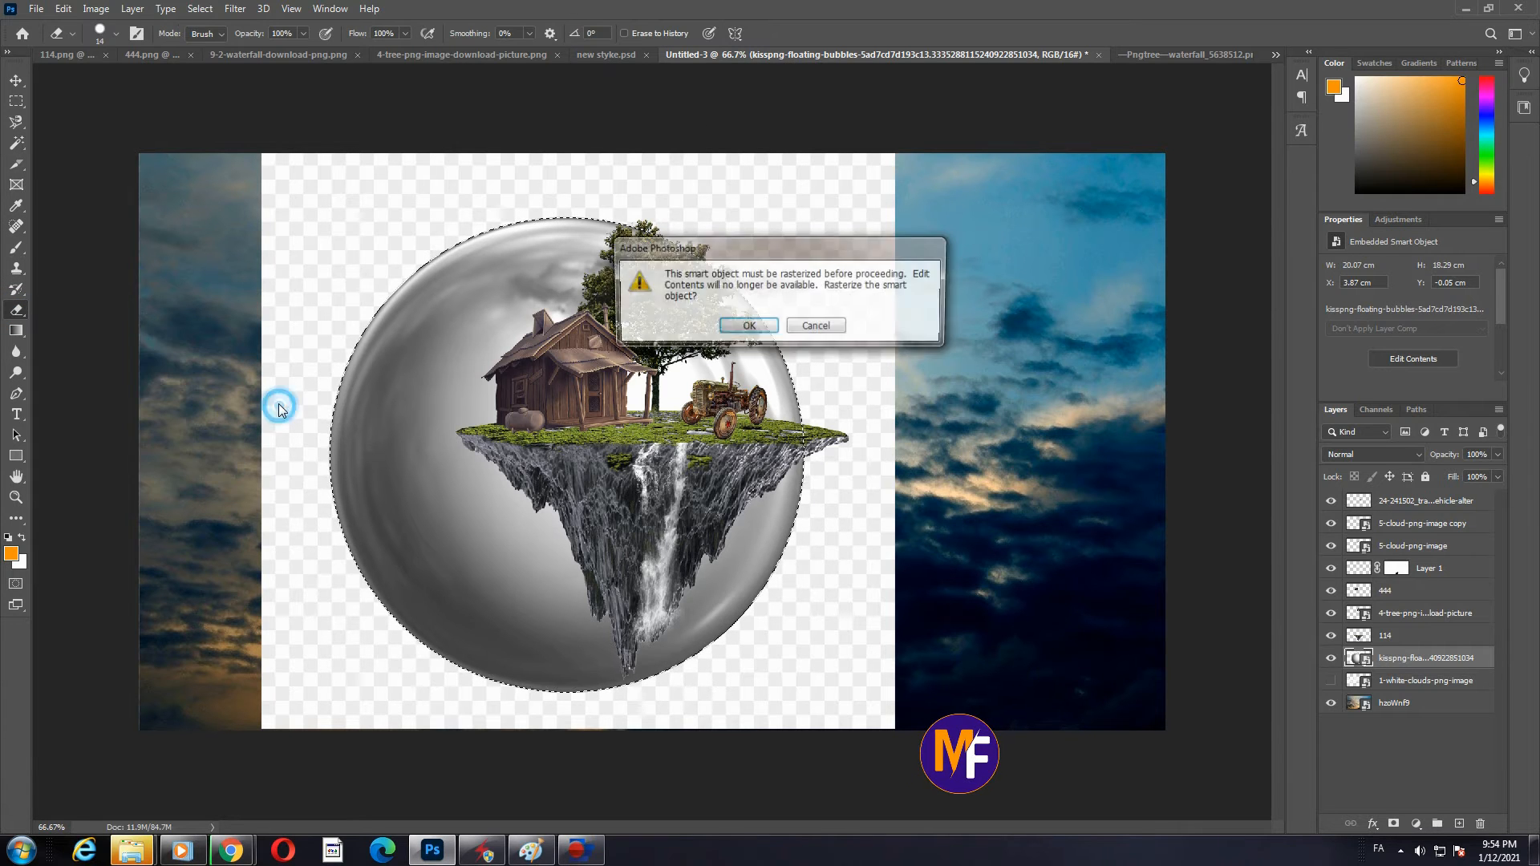
{"action": "left_click", "coordinate": [749, 325]}
- Invert the bubble selection, delete the checkered background around the bubble and deselect
{"action": "key", "text": "w"}
{"action": "right_click", "coordinate": [431, 340]}
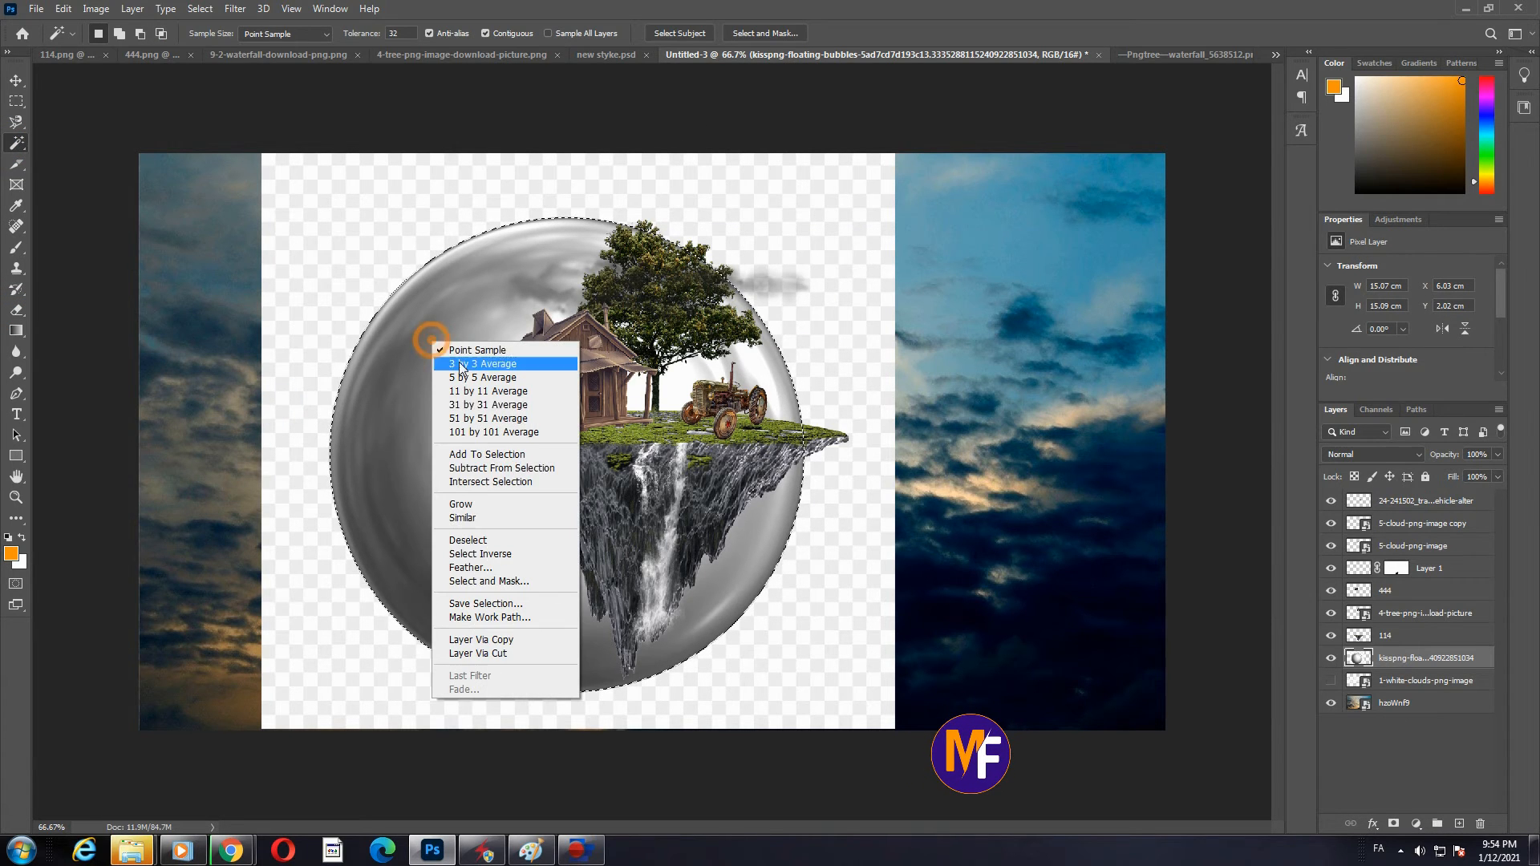
{"action": "left_click", "coordinate": [480, 554]}
{"action": "key", "text": "Delete"}
{"action": "left_click", "coordinate": [16, 80]}
{"action": "left_click", "coordinate": [92, 33]}
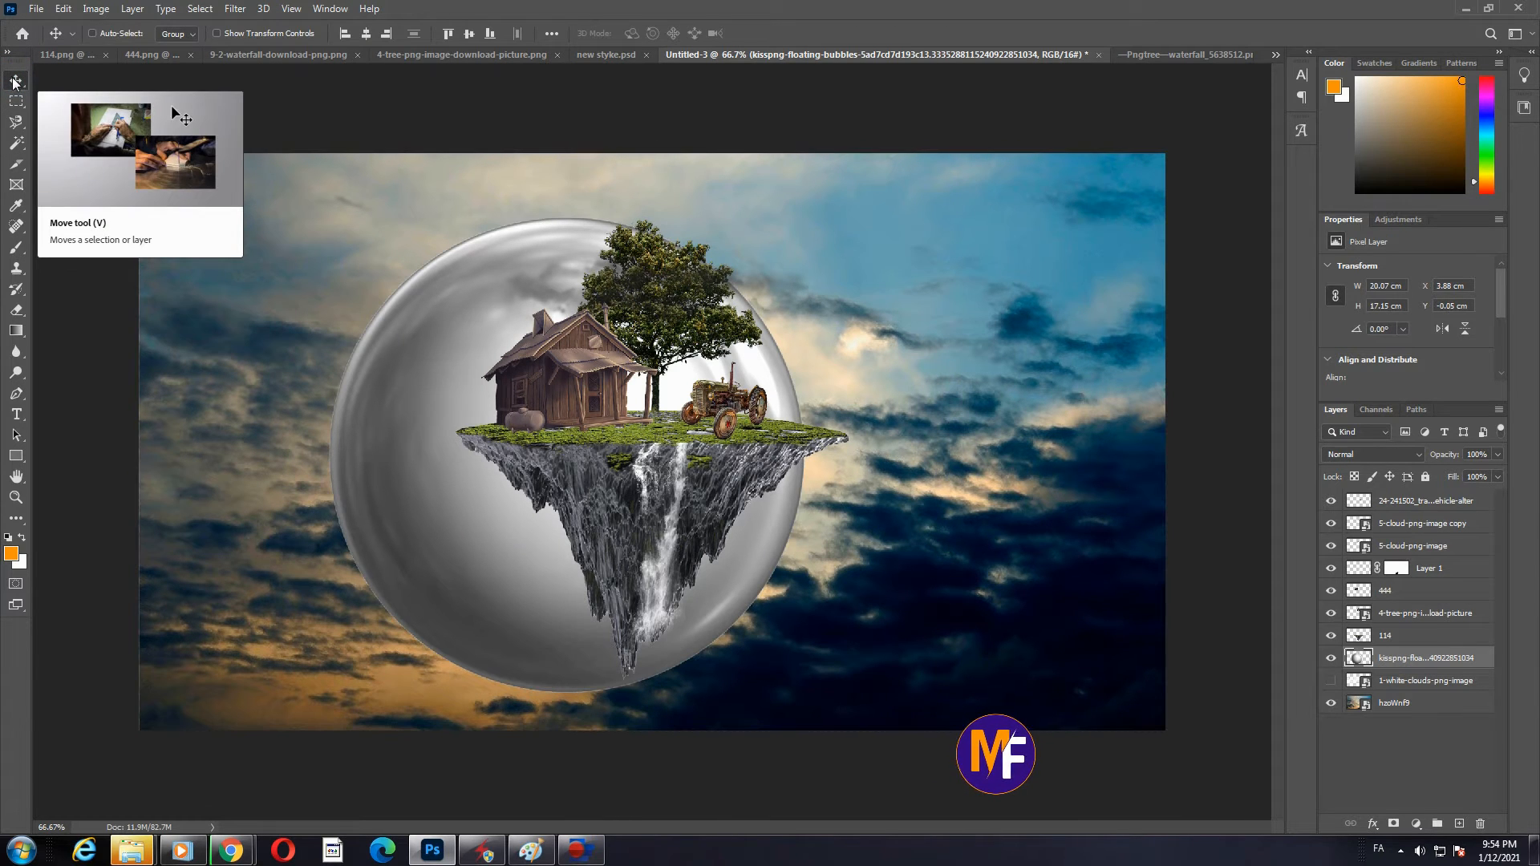
{"action": "key", "text": "ctrl+d"}
- Scale the bubble layer down to about 15.1 × 12.9 cm
{"action": "key", "text": "ctrl+t"}
{"action": "left_click_drag", "start_coordinate": [257, 156], "coordinate": [418, 285]}
{"action": "key", "text": "Return"}
- Place the bubble over the island on the topmost layer and set its fill to 73%
{"action": "left_click_drag", "start_coordinate": [1490, 666], "coordinate": [1478, 495]}
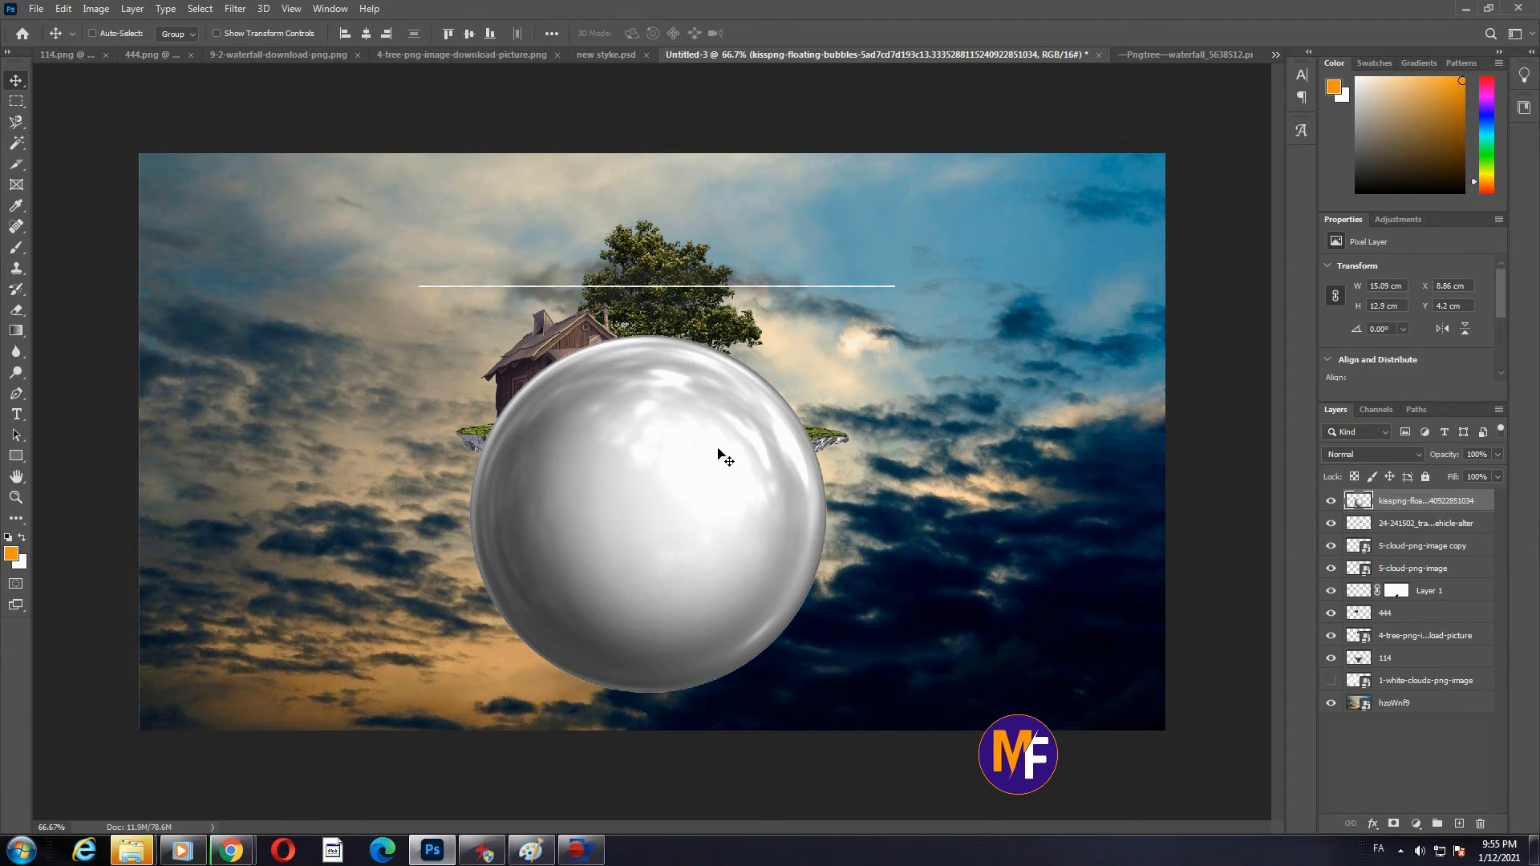
{"action": "left_click_drag", "start_coordinate": [722, 447], "coordinate": [695, 384]}
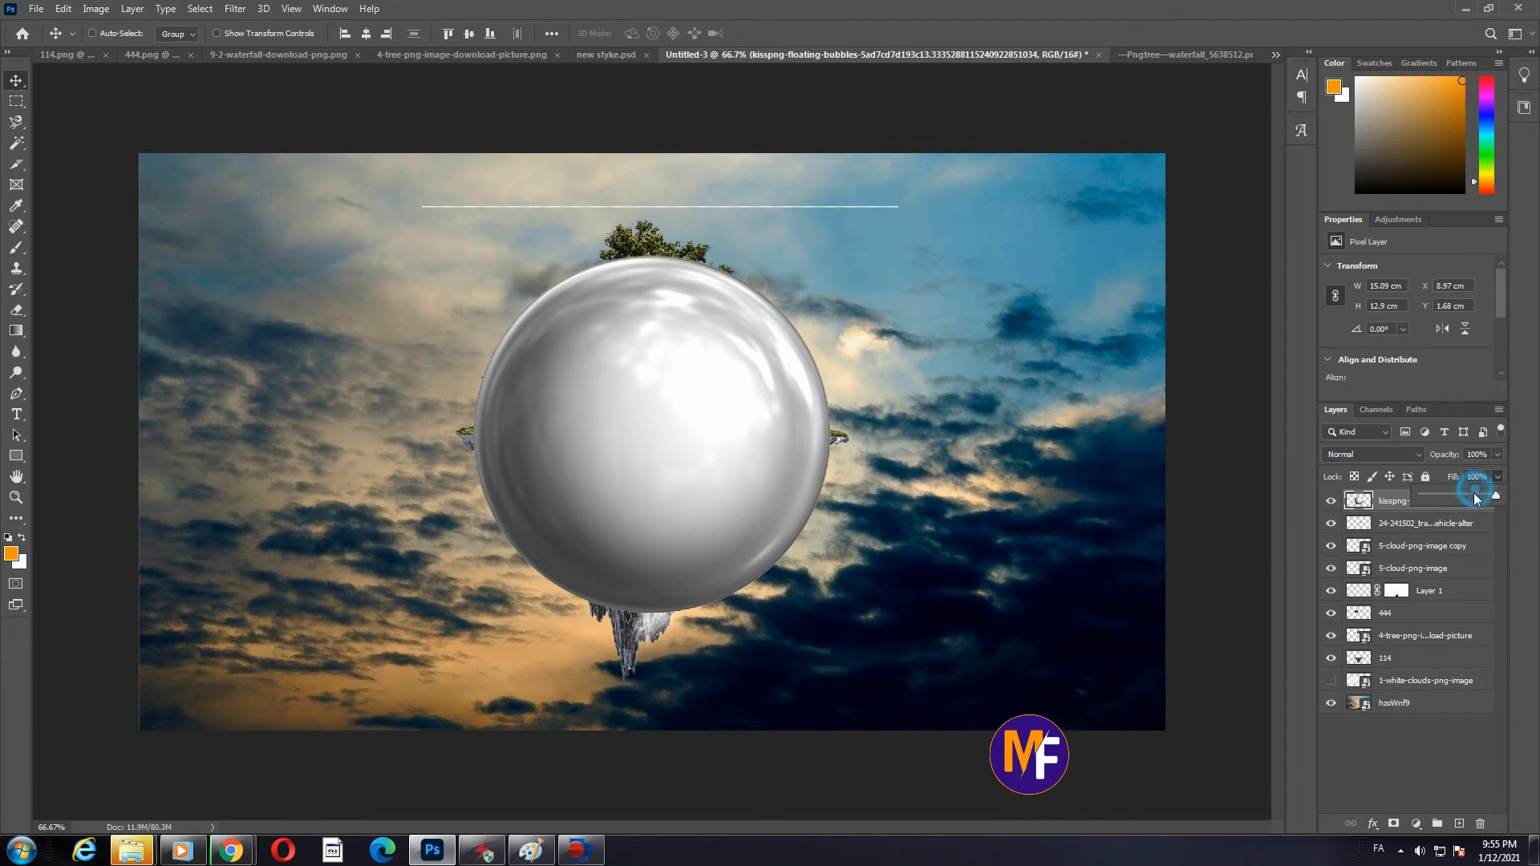
{"action": "left_click_drag", "start_coordinate": [1475, 493], "coordinate": [1479, 498]}
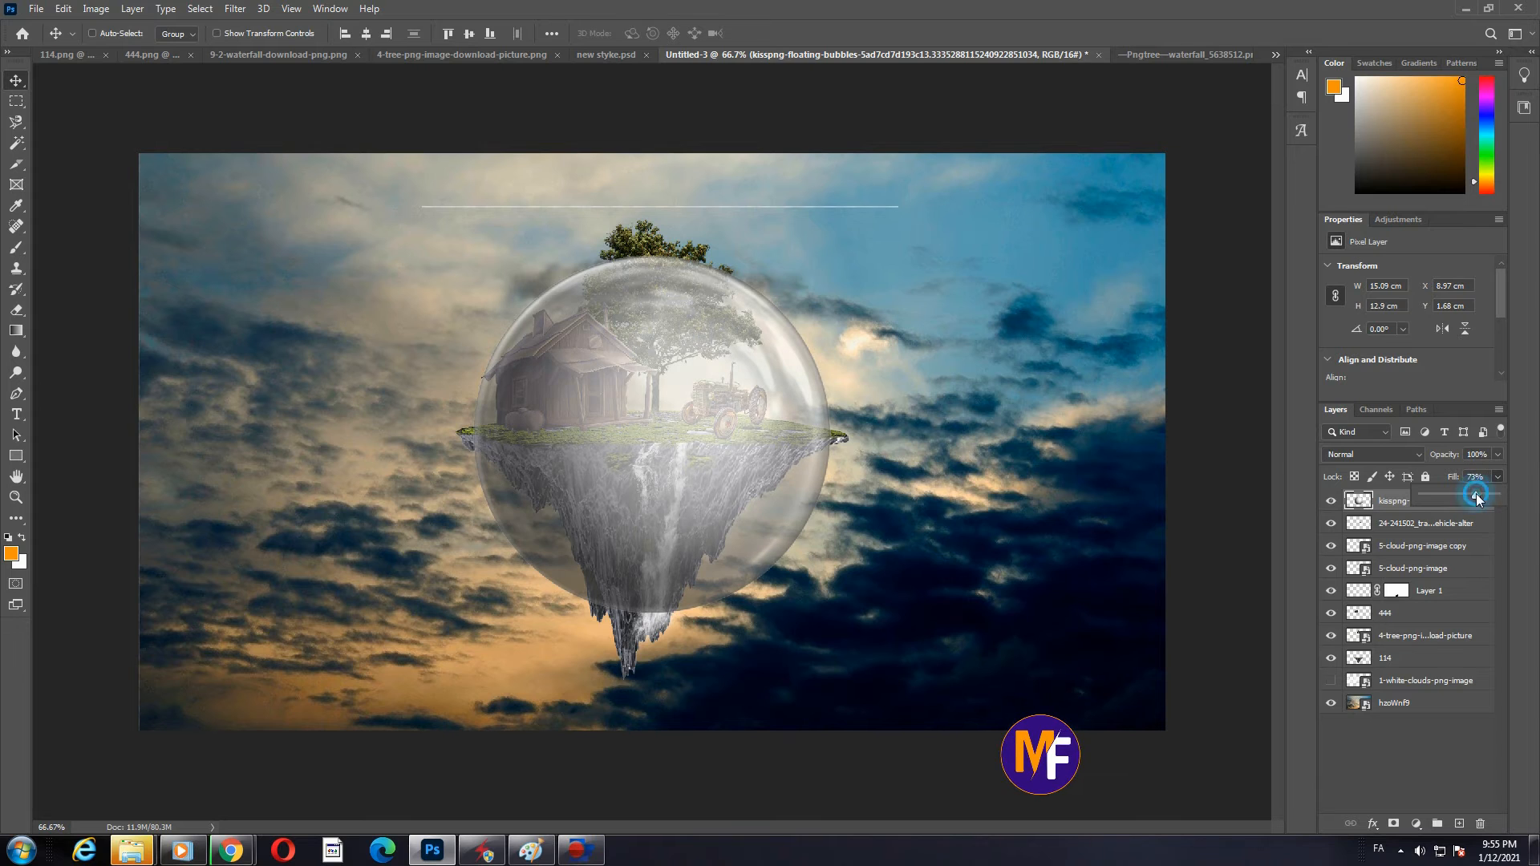
{"action": "left_click", "coordinate": [60, 101]}
- Enlarge the bubble to about 113% and move it up so it encloses the house, tree and tractor
{"action": "key", "text": "ctrl+t"}
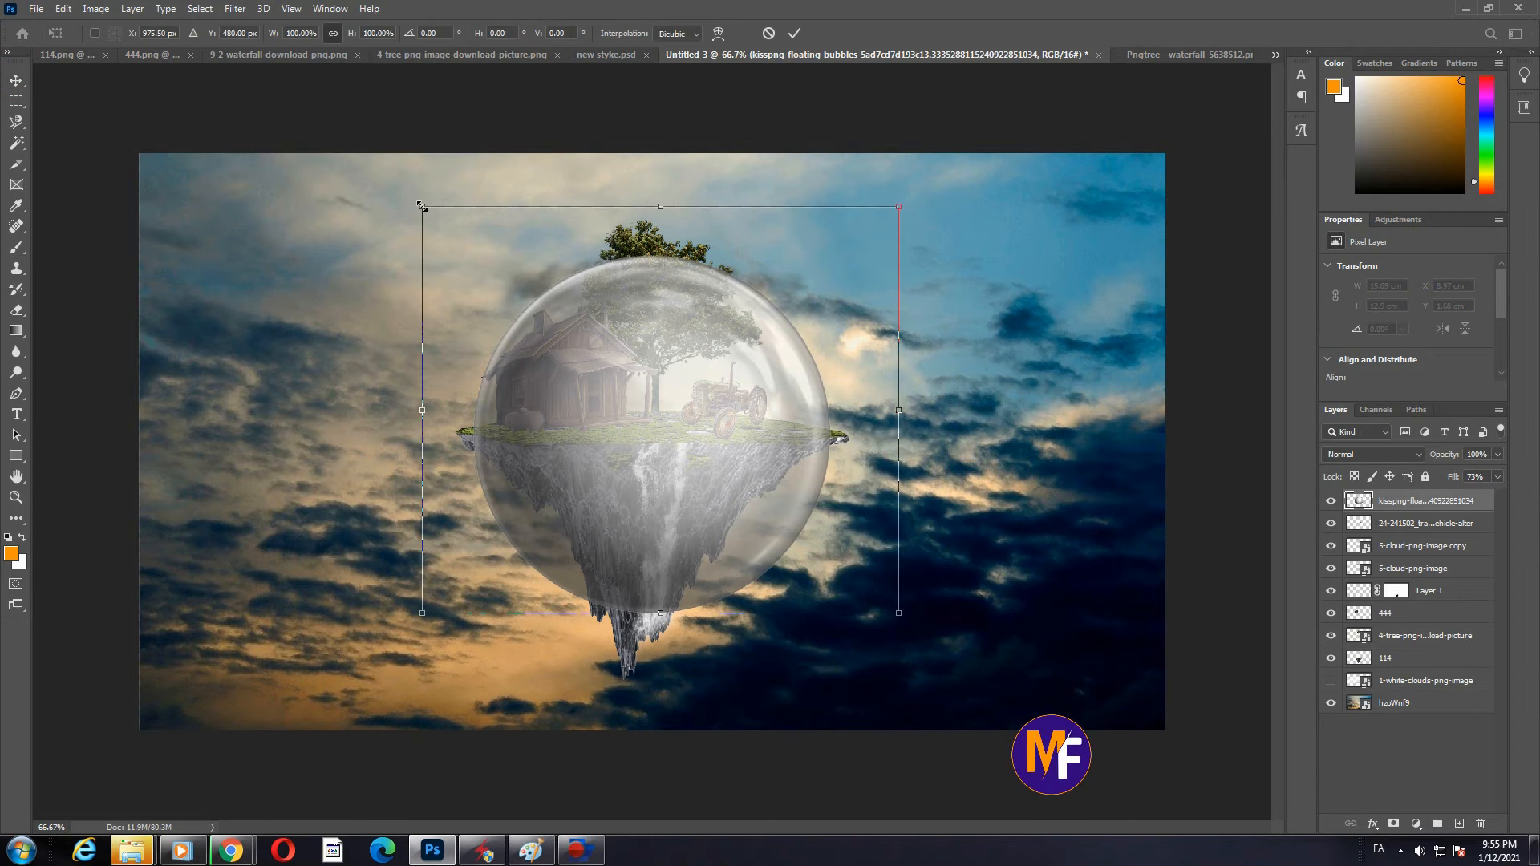
{"action": "left_click_drag", "start_coordinate": [421, 206], "coordinate": [400, 187]}
{"action": "left_click_drag", "start_coordinate": [899, 400], "coordinate": [931, 401]}
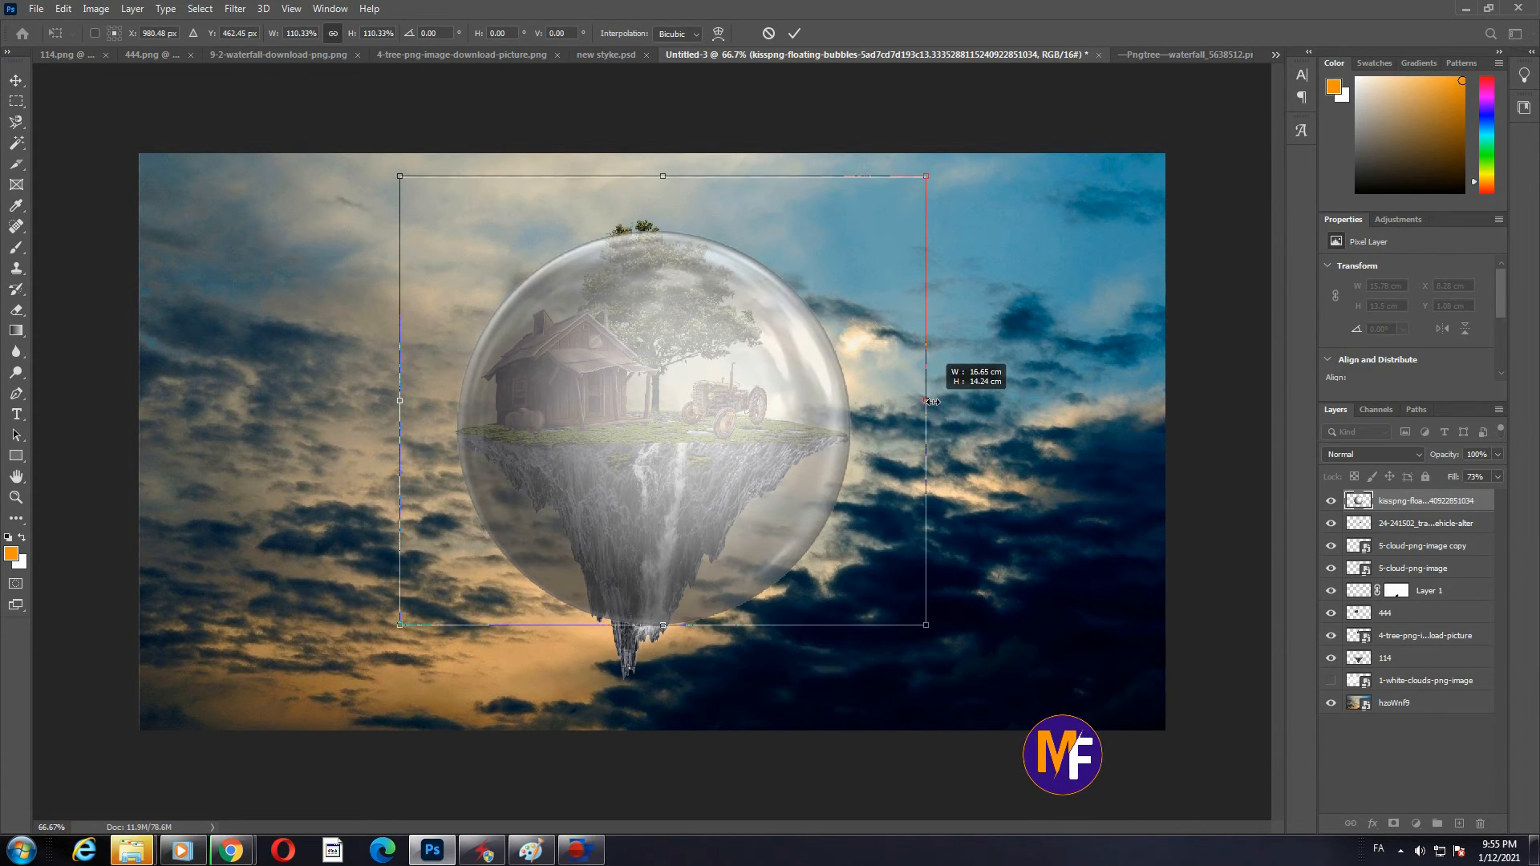
{"action": "left_click_drag", "start_coordinate": [698, 386], "coordinate": [698, 344]}
{"action": "left_click_drag", "start_coordinate": [398, 359], "coordinate": [382, 360]}
{"action": "left_click_drag", "start_coordinate": [687, 417], "coordinate": [695, 418]}
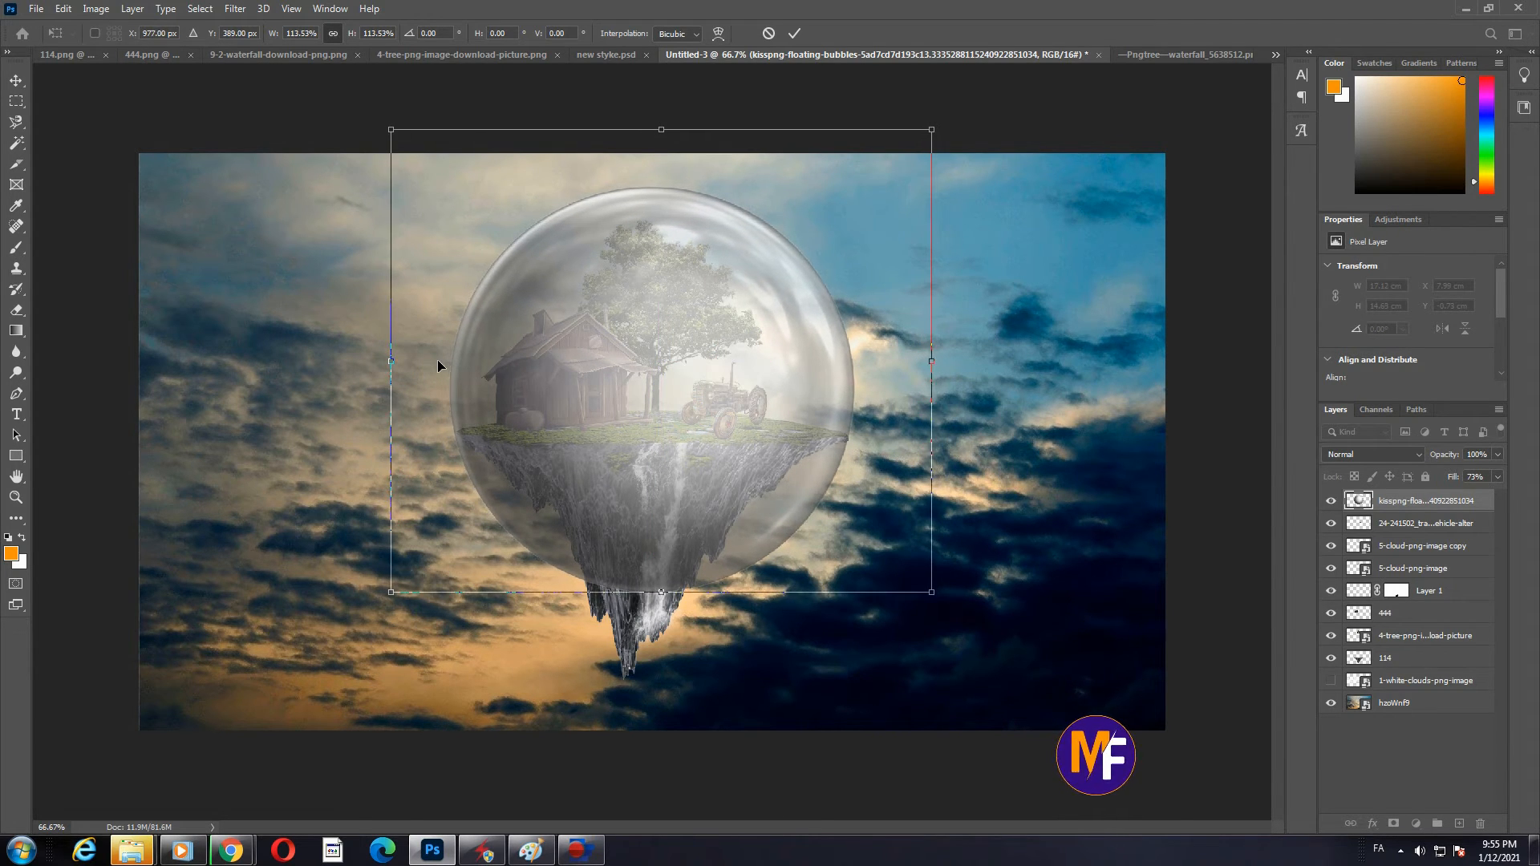
{"action": "left_click_drag", "start_coordinate": [390, 361], "coordinate": [397, 364]}
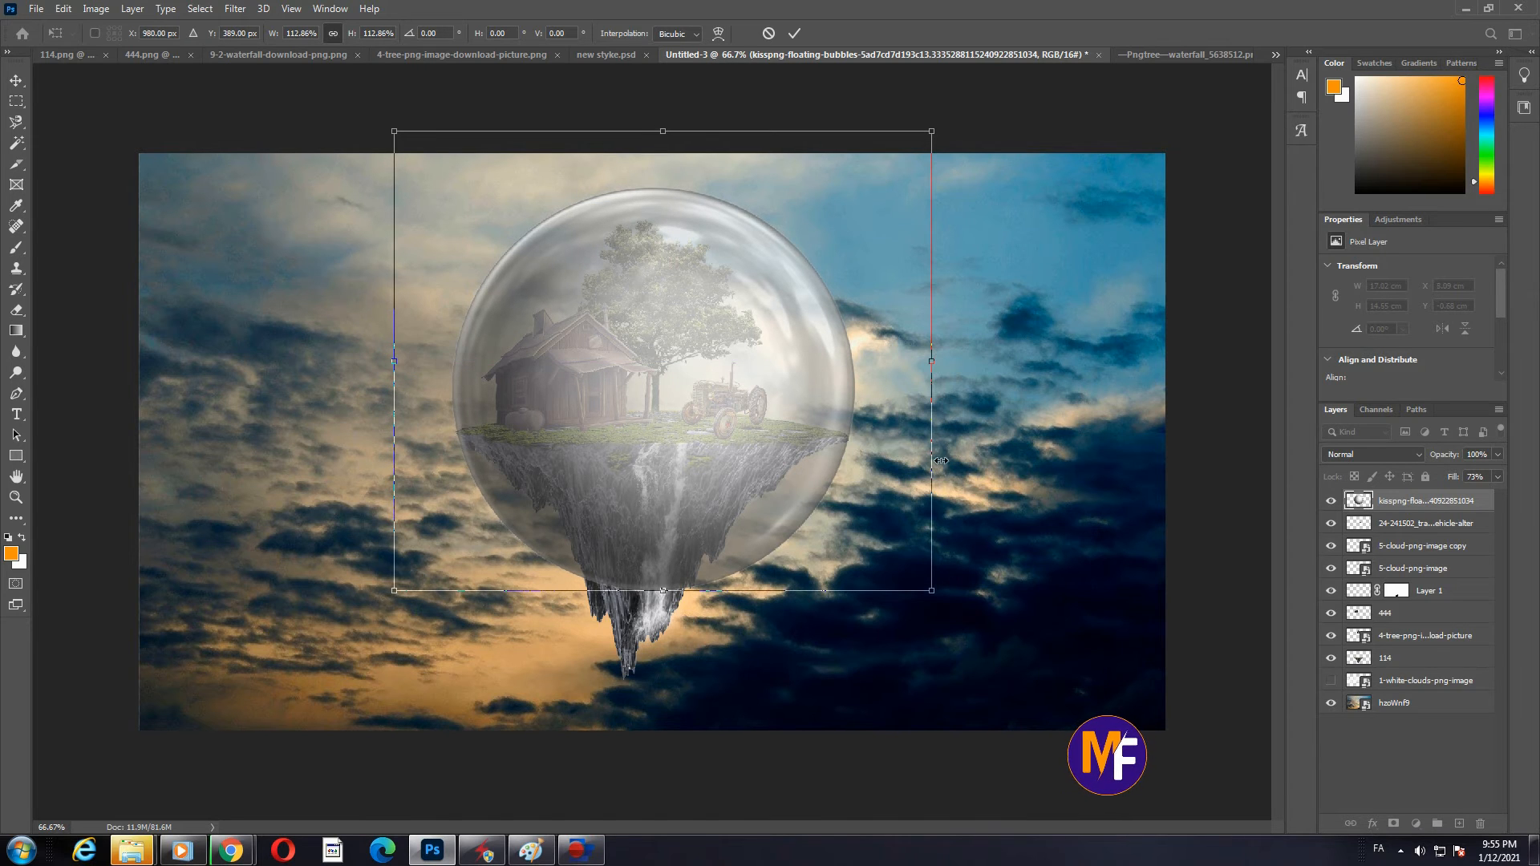
- Rotate the bubble about 4.4° and adjust its fit to the island's edges at about 17.1 × 15.3 cm
{"action": "left_click_drag", "start_coordinate": [972, 616], "coordinate": [953, 637]}
{"action": "left_click_drag", "start_coordinate": [687, 386], "coordinate": [688, 391]}
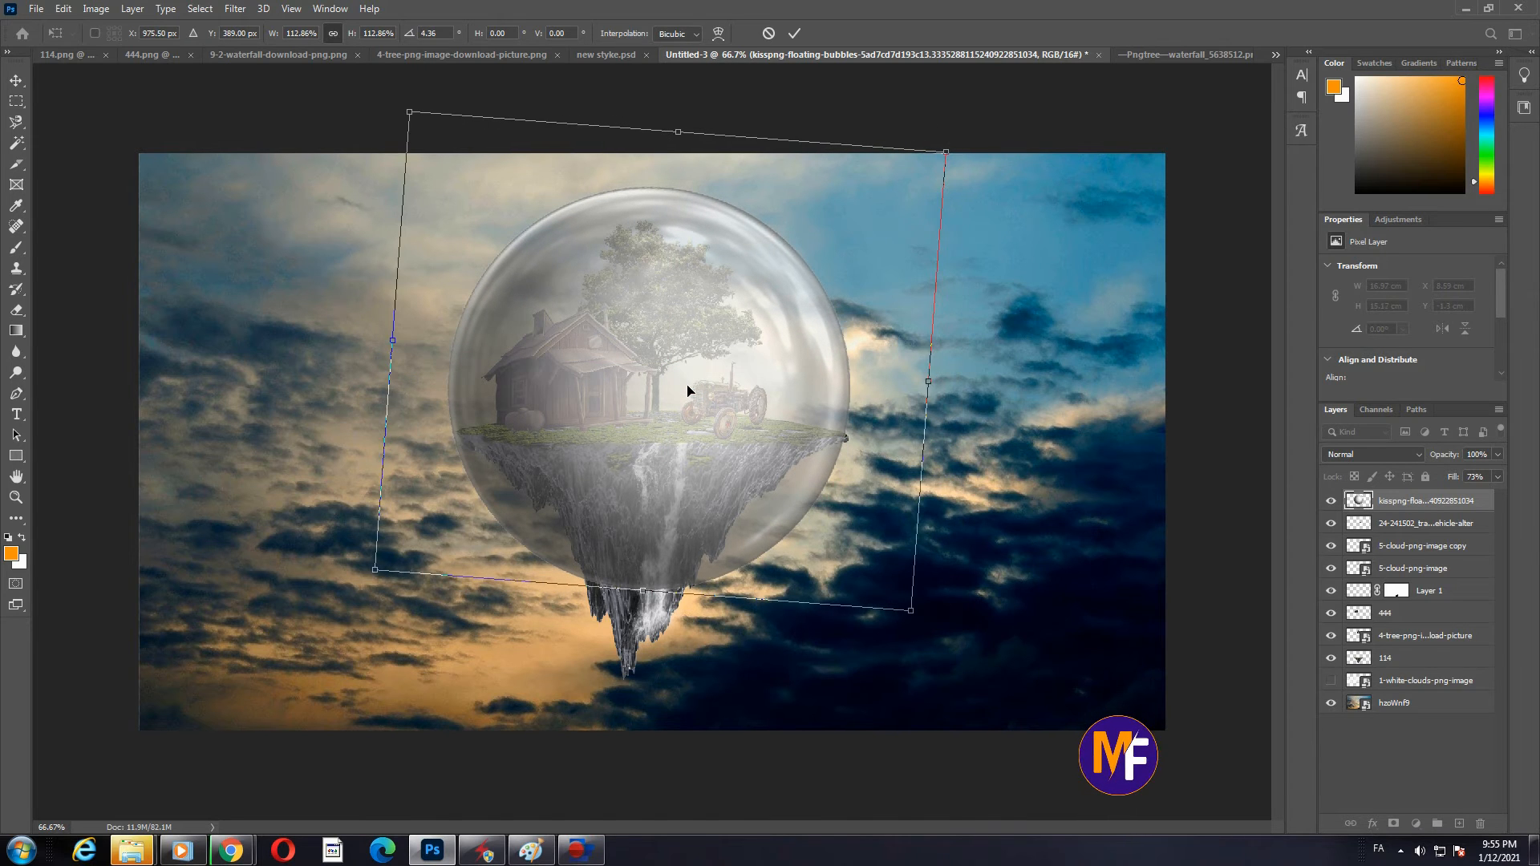
{"action": "left_click_drag", "start_coordinate": [928, 382], "coordinate": [933, 386]}
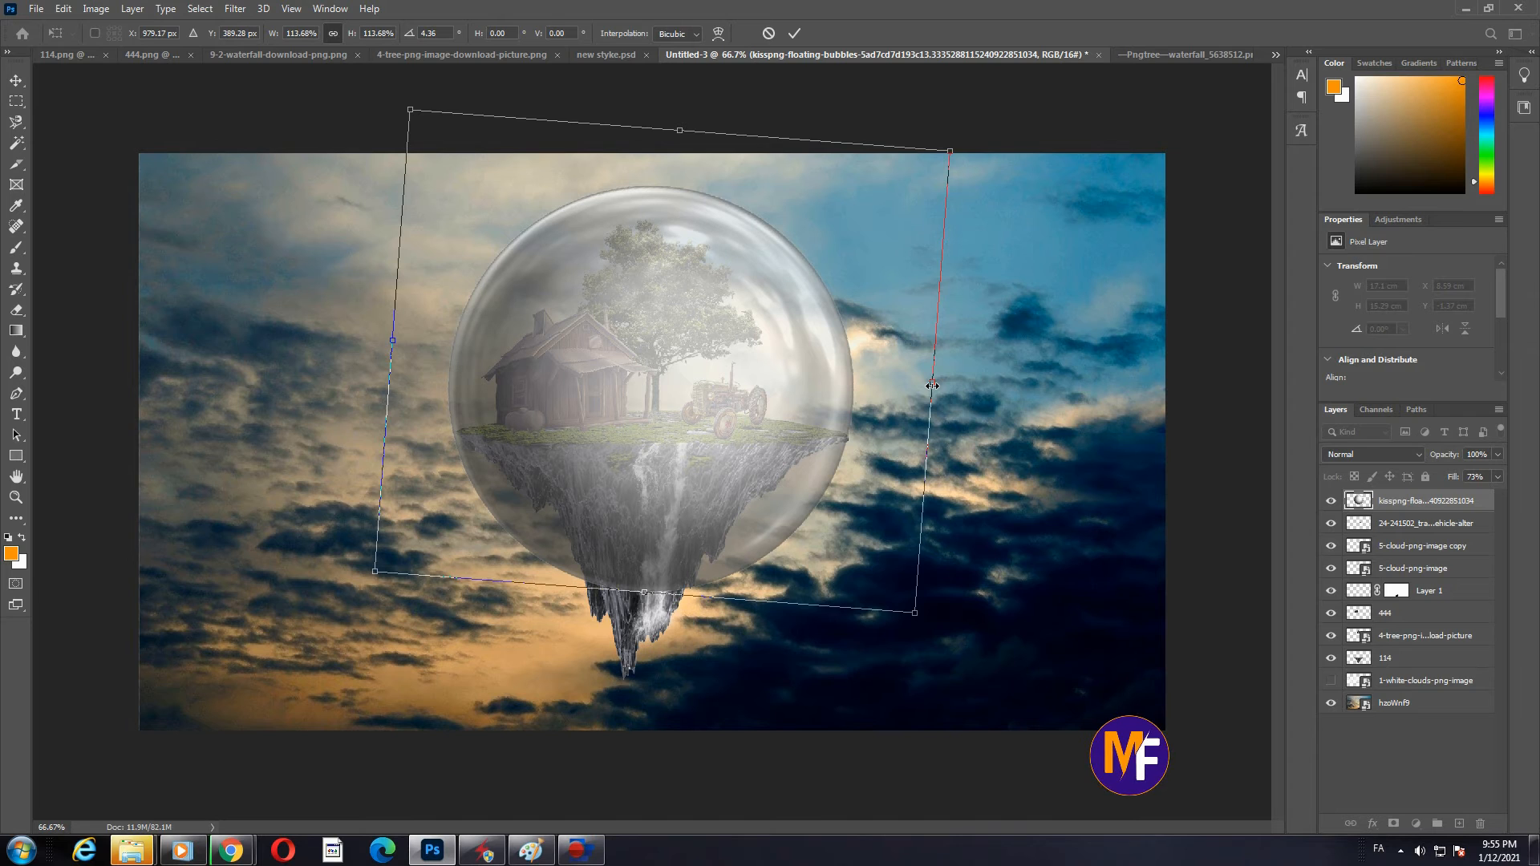
{"action": "key", "text": "Return"}
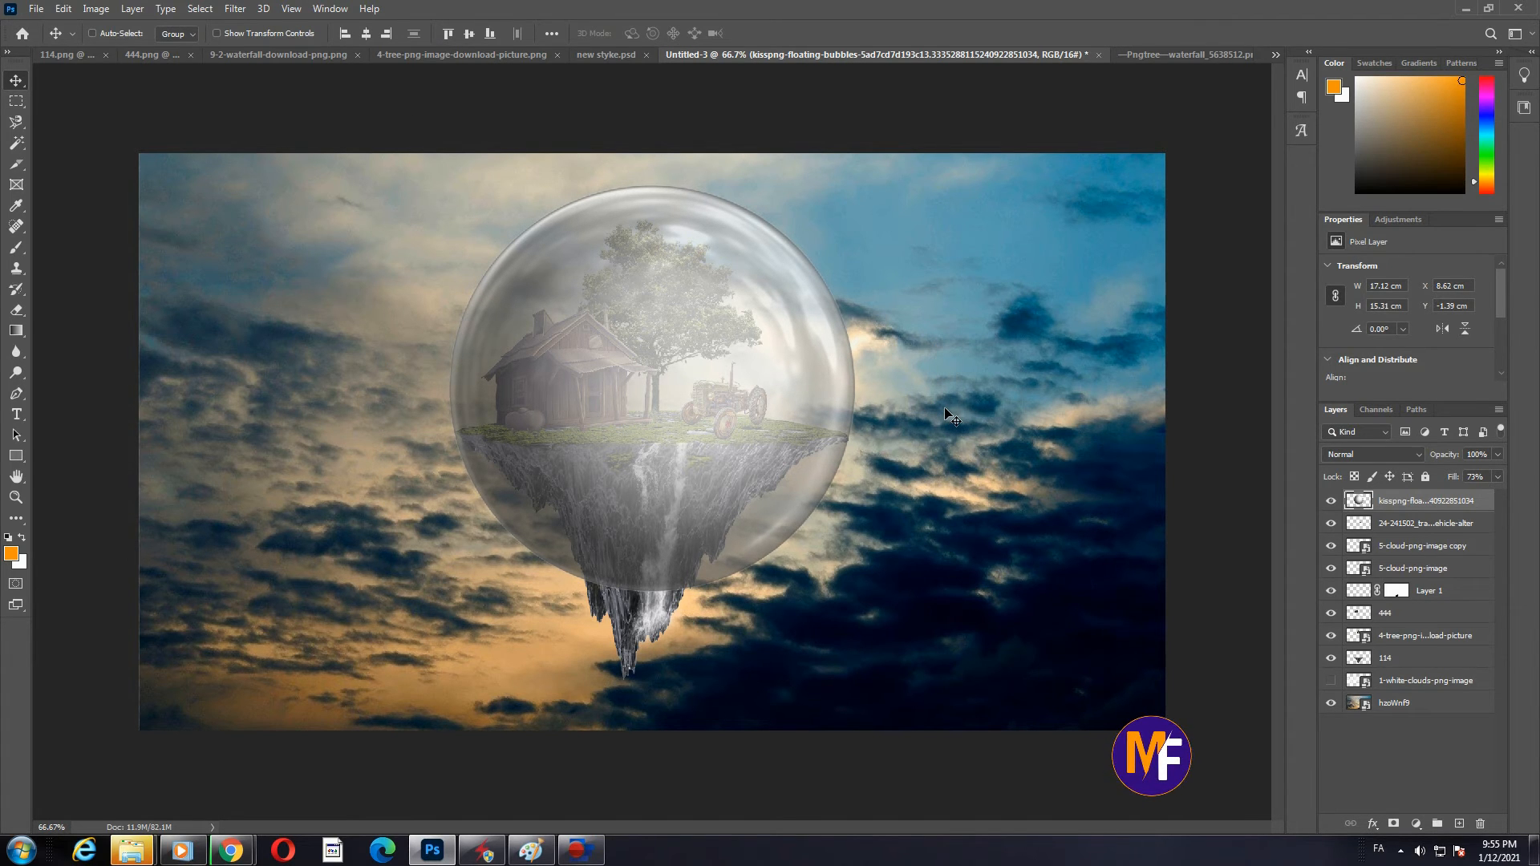
{"action": "key", "text": "Left"}
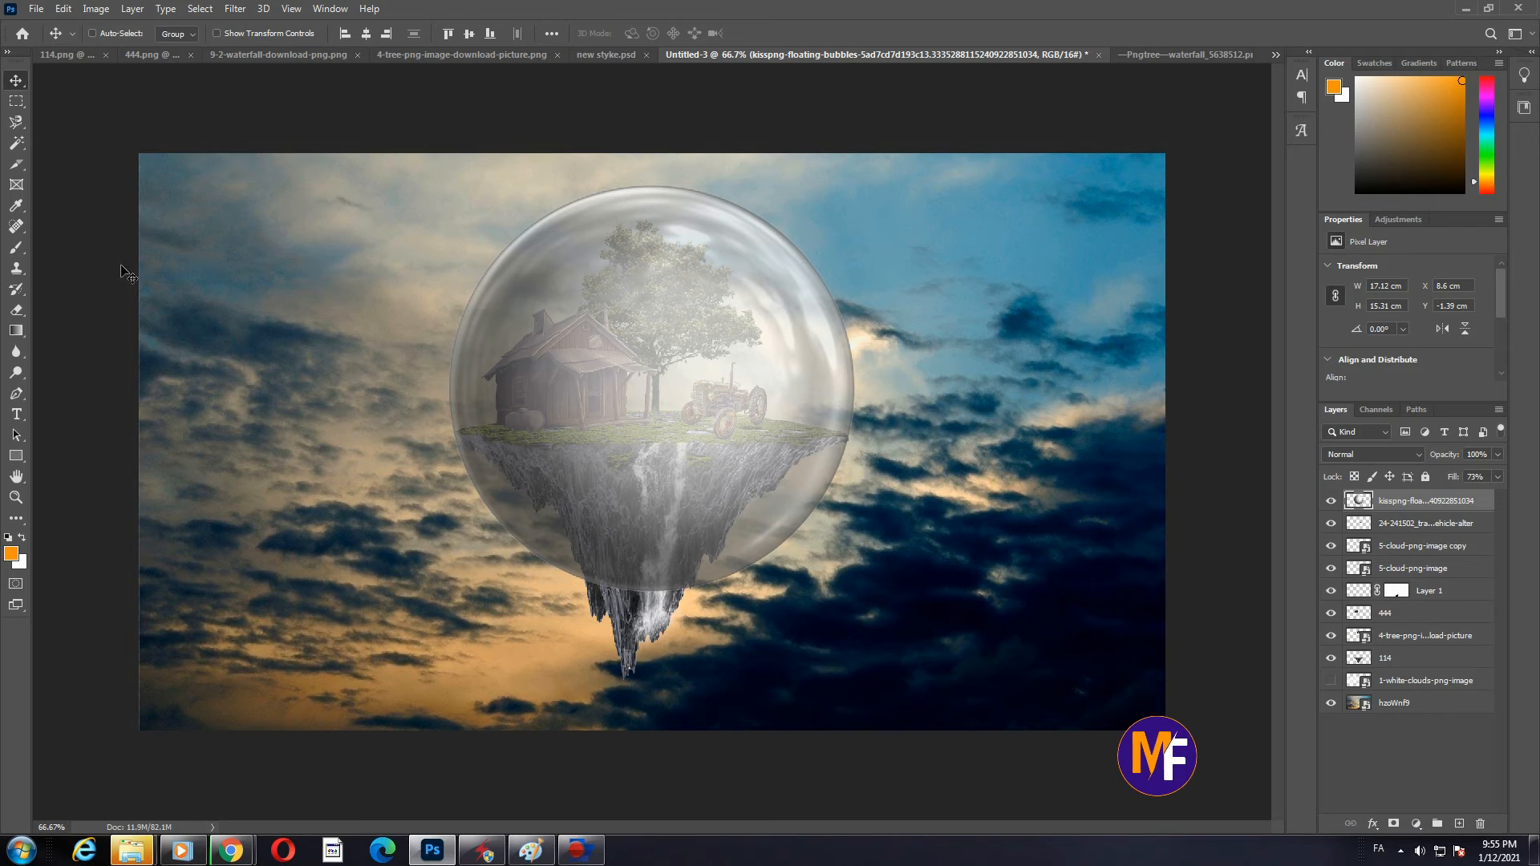
- Add a layer mask to the bubble and paint black over its lower part, hiding the glass below the island's grass line
{"action": "left_click", "coordinate": [1393, 825]}
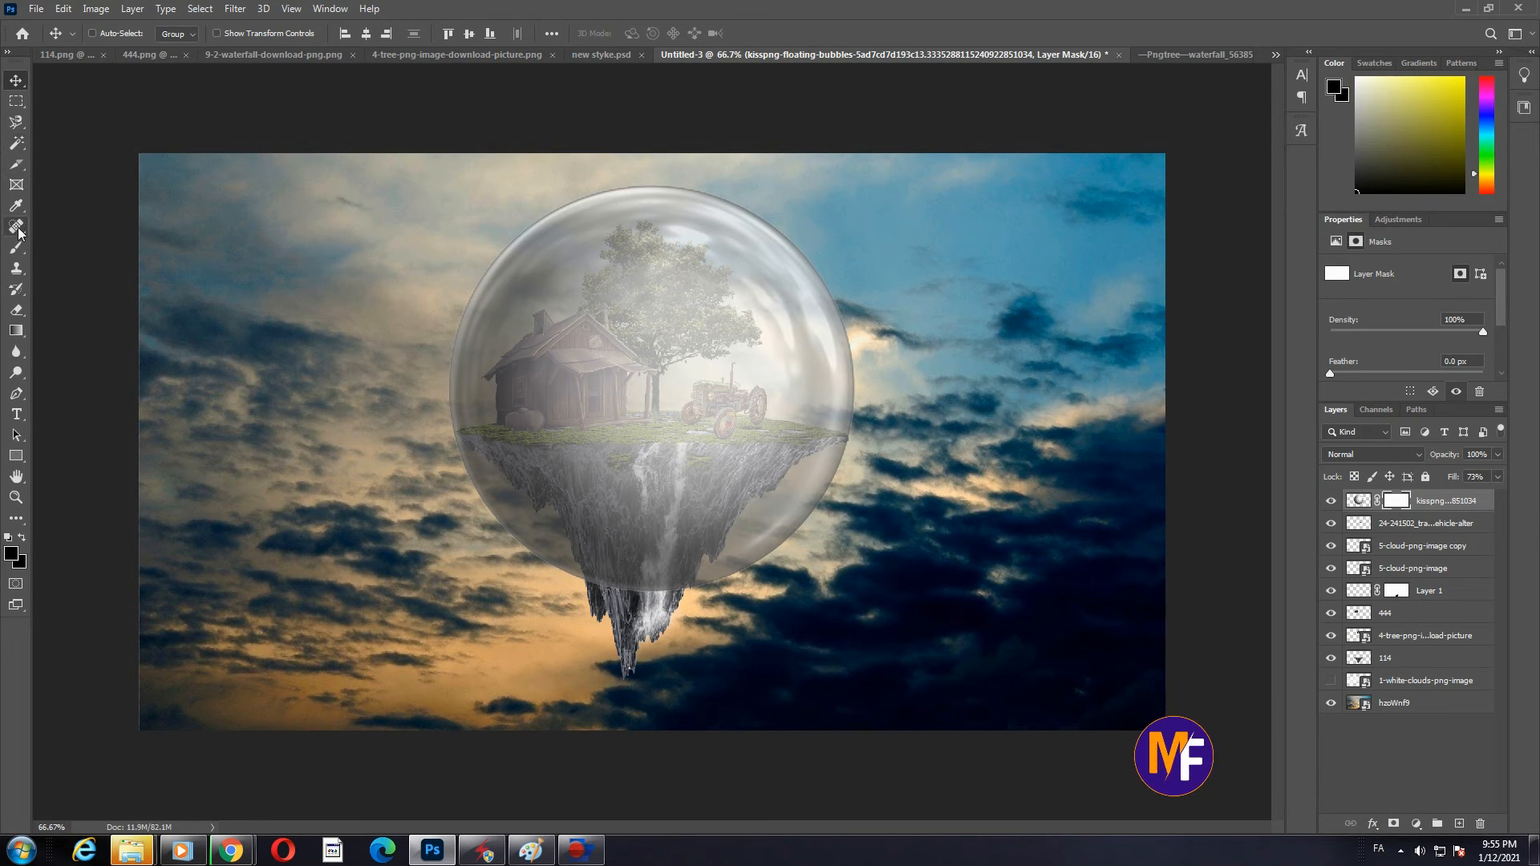
{"action": "left_click", "coordinate": [16, 247]}
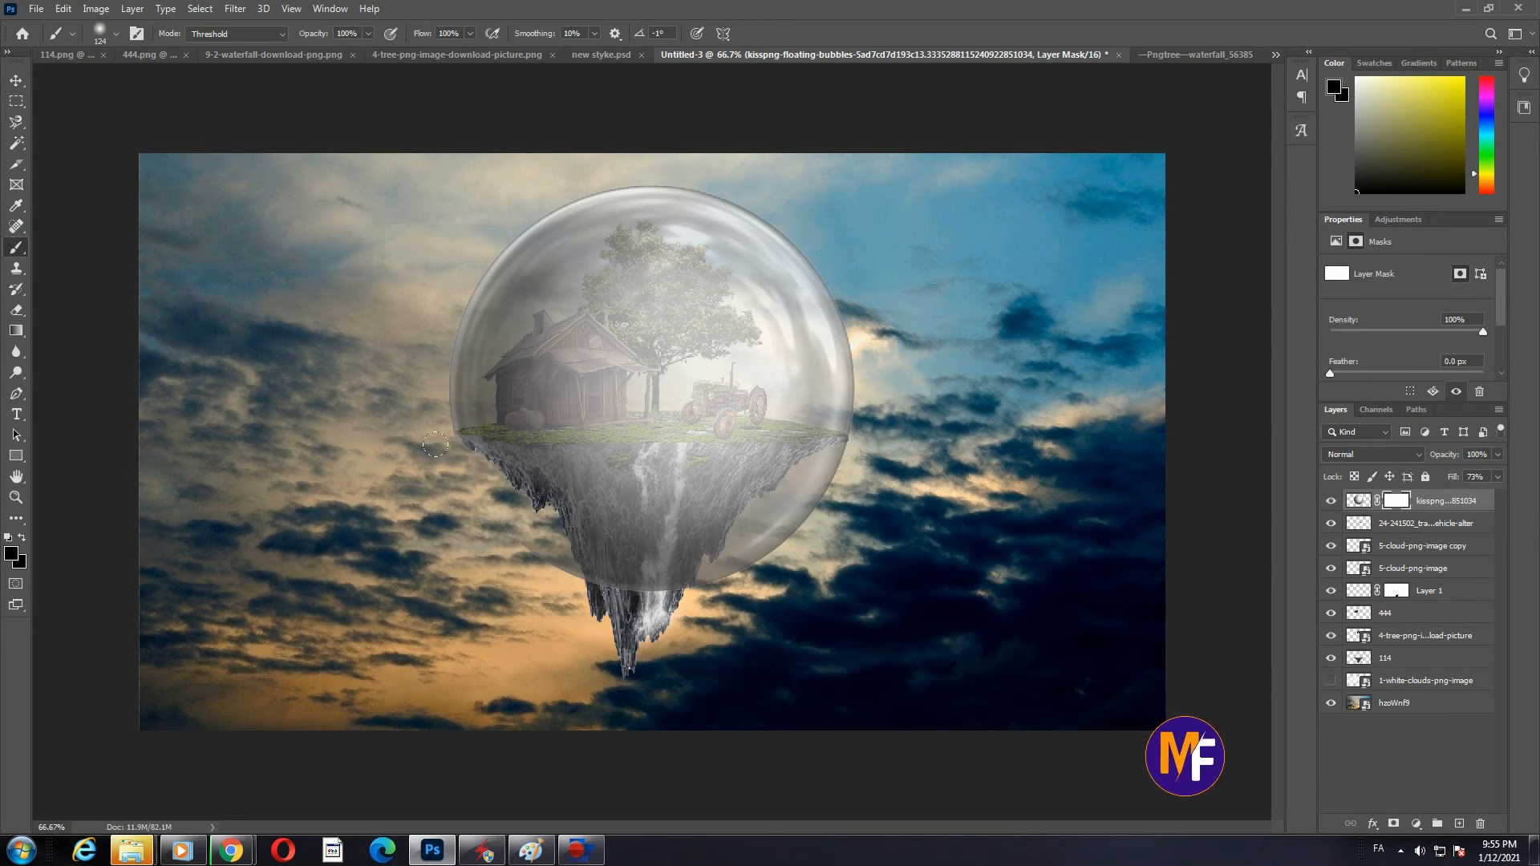
{"action": "mouse_move", "coordinate": [573, 482]}
{"action": "left_mouse_down"}
{"action": "mouse_move", "coordinate": [618, 566]}
{"action": "mouse_move", "coordinate": [746, 553]}
{"action": "mouse_move", "coordinate": [818, 487]}
{"action": "mouse_move", "coordinate": [710, 525]}
{"action": "mouse_move", "coordinate": [666, 490]}
{"action": "mouse_move", "coordinate": [512, 469]}
{"action": "mouse_move", "coordinate": [805, 469]}
{"action": "mouse_move", "coordinate": [724, 465]}
{"action": "left_mouse_up"}
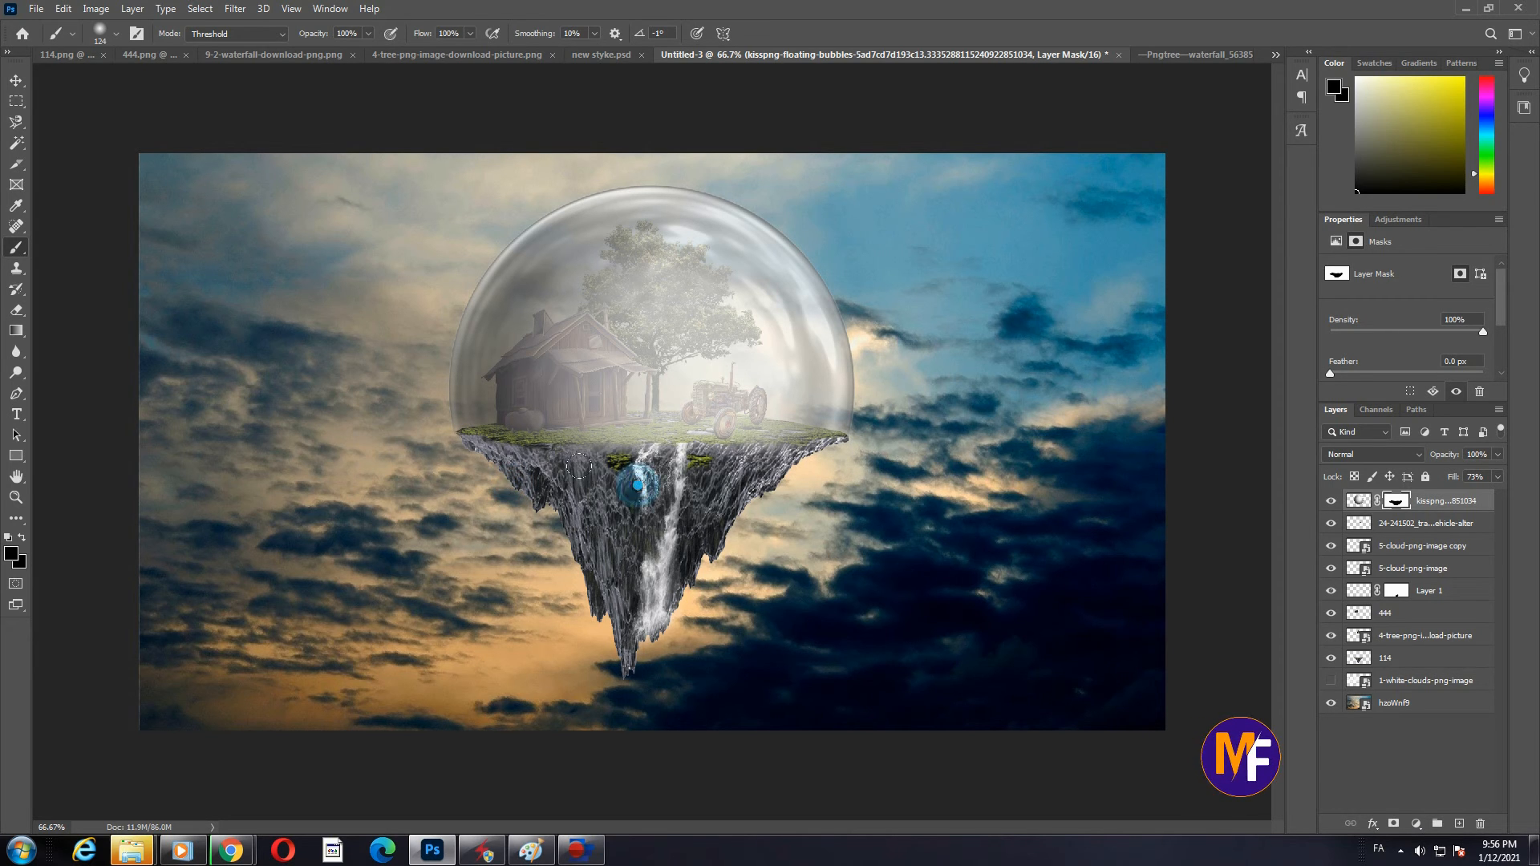
{"action": "mouse_move", "coordinate": [638, 486]}
{"action": "left_mouse_down"}
{"action": "mouse_move", "coordinate": [521, 459]}
{"action": "mouse_move", "coordinate": [552, 479]}
{"action": "mouse_move", "coordinate": [732, 480]}
{"action": "left_mouse_up"}
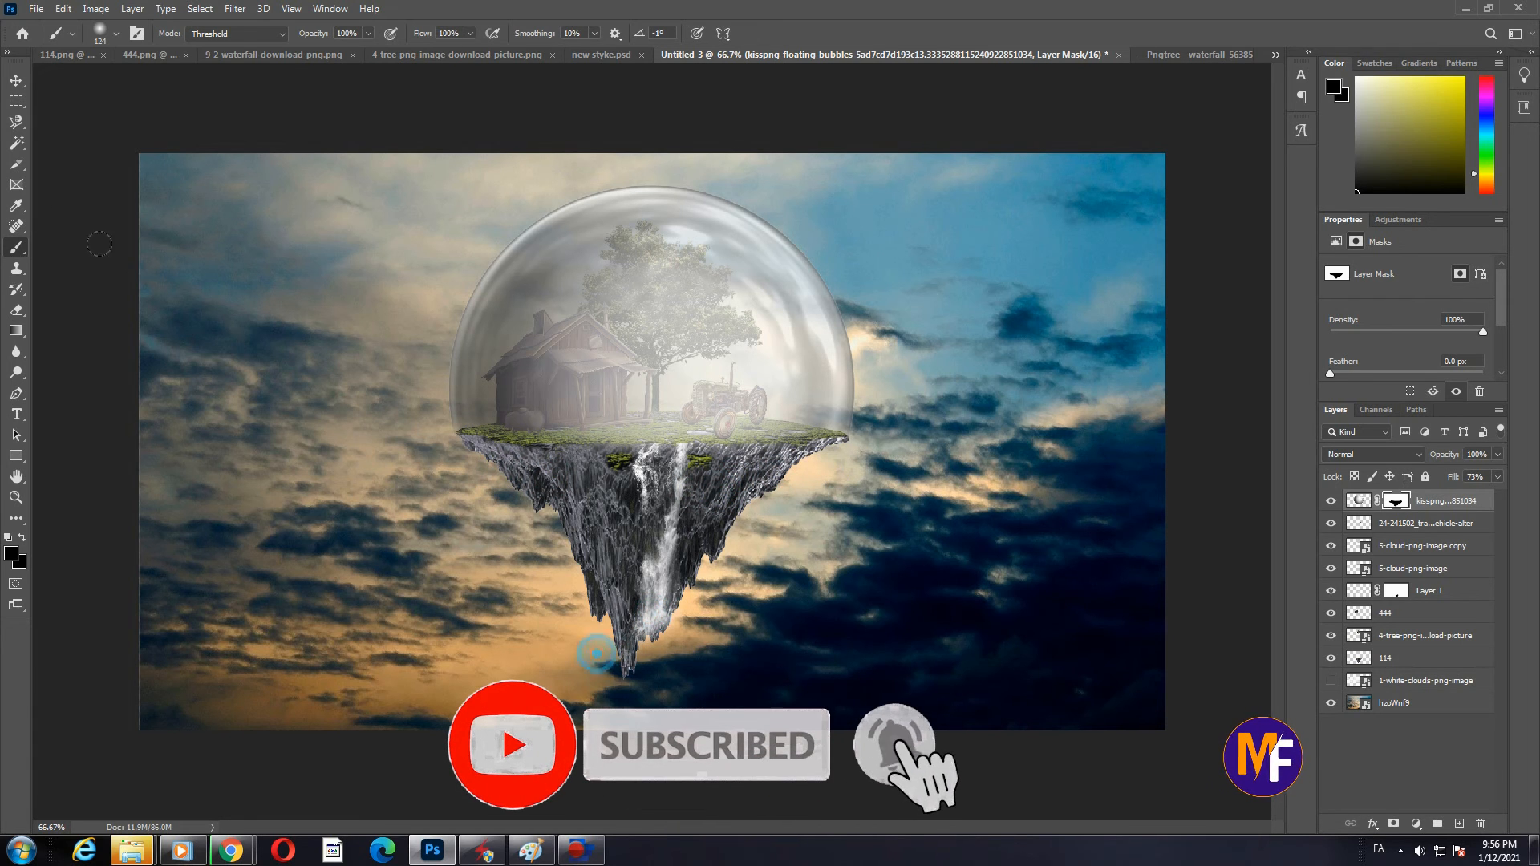
- Set the bubble layer's fill to 100% and its blend mode to Multiply
{"action": "key", "text": "v"}
{"action": "left_click", "coordinate": [1497, 477]}
{"action": "left_click_drag", "start_coordinate": [1475, 497], "coordinate": [1500, 499]}
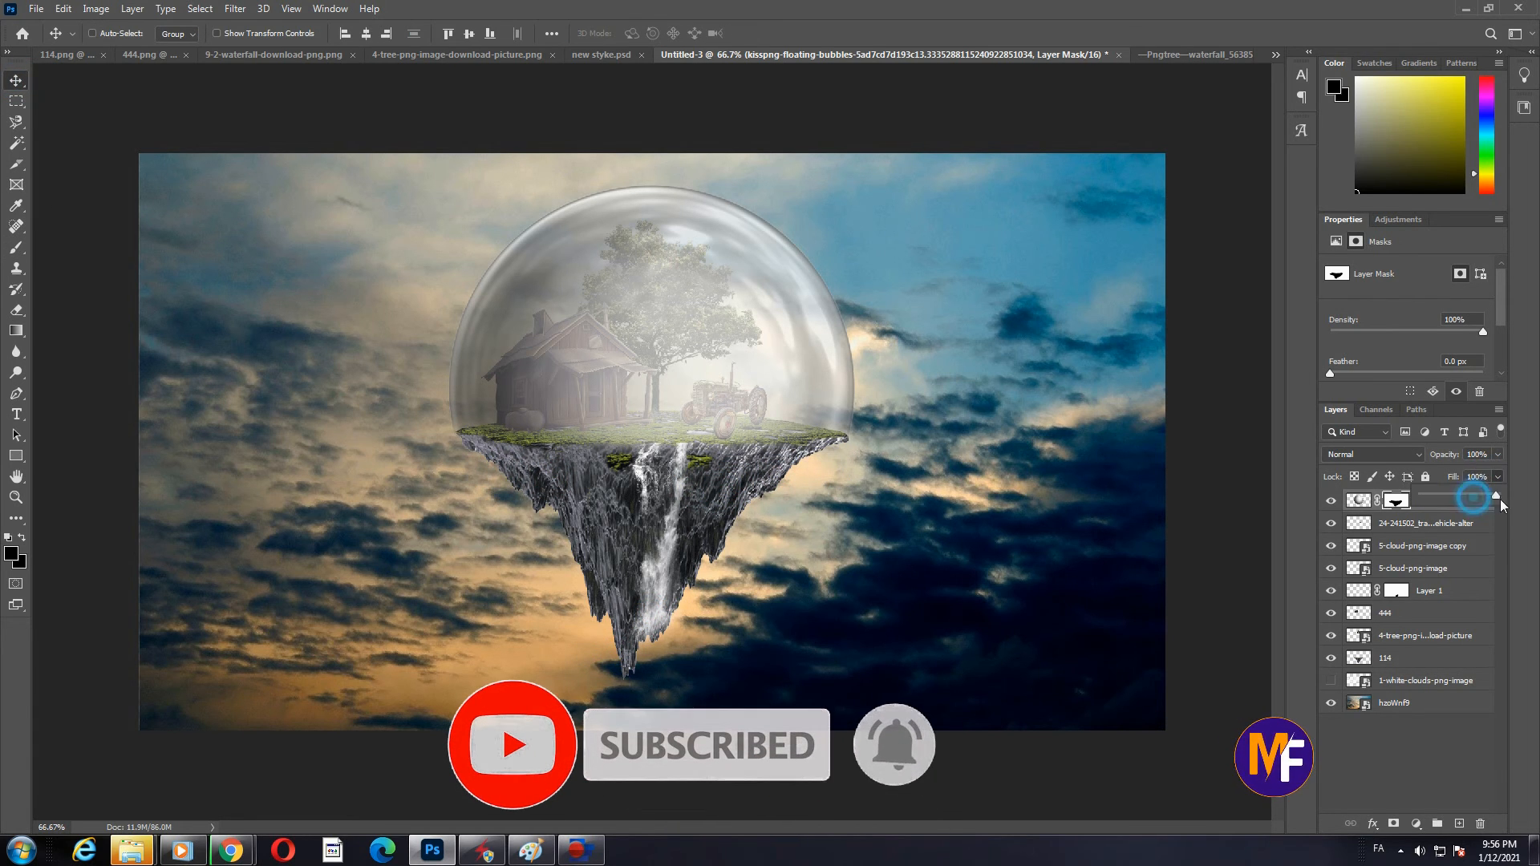
{"action": "left_click", "coordinate": [1412, 455]}
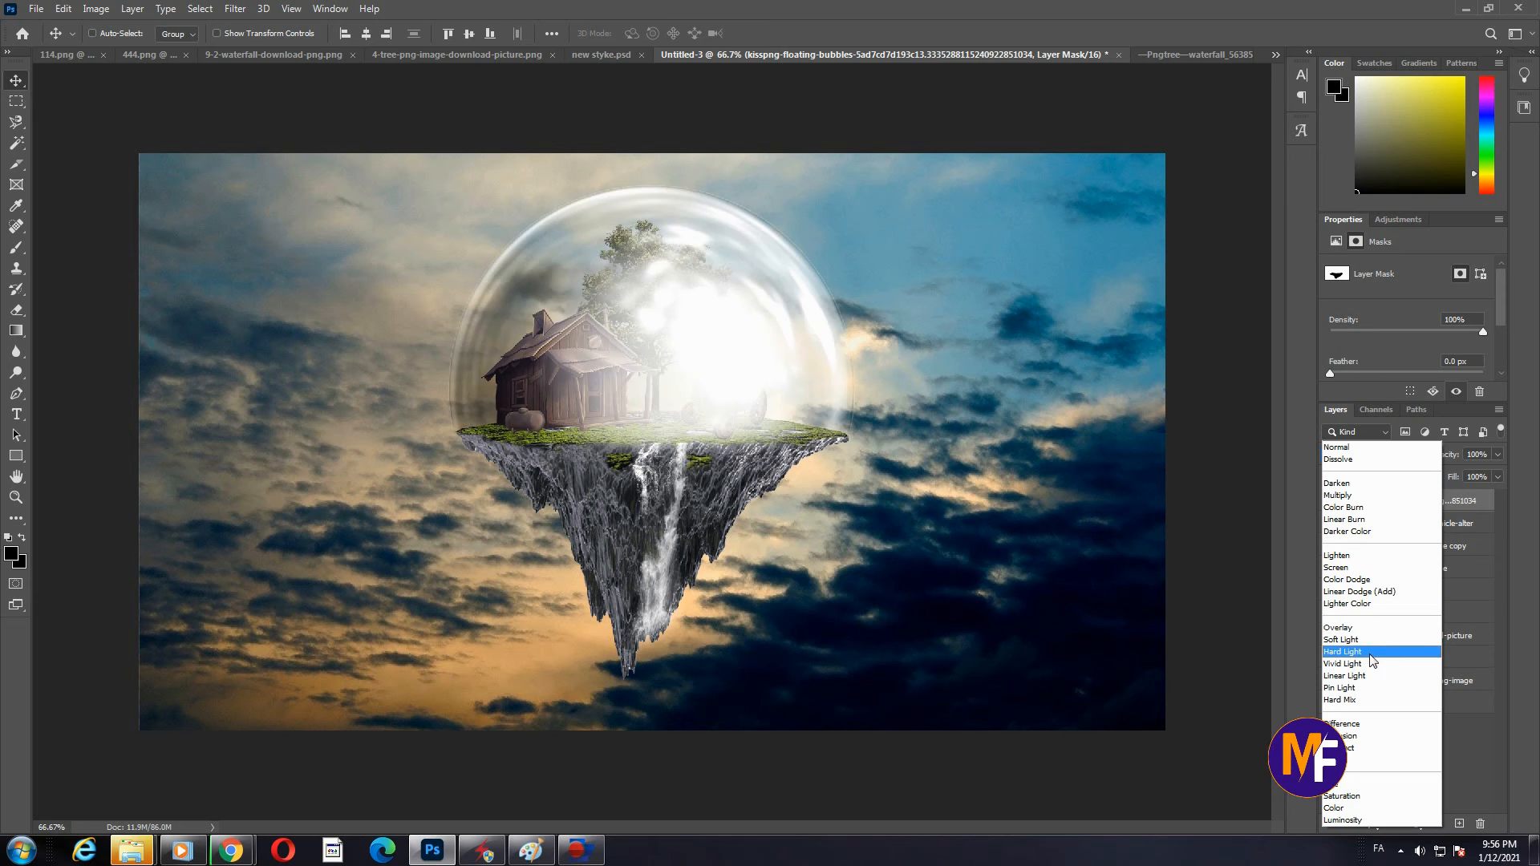
{"action": "left_click", "coordinate": [1364, 498]}
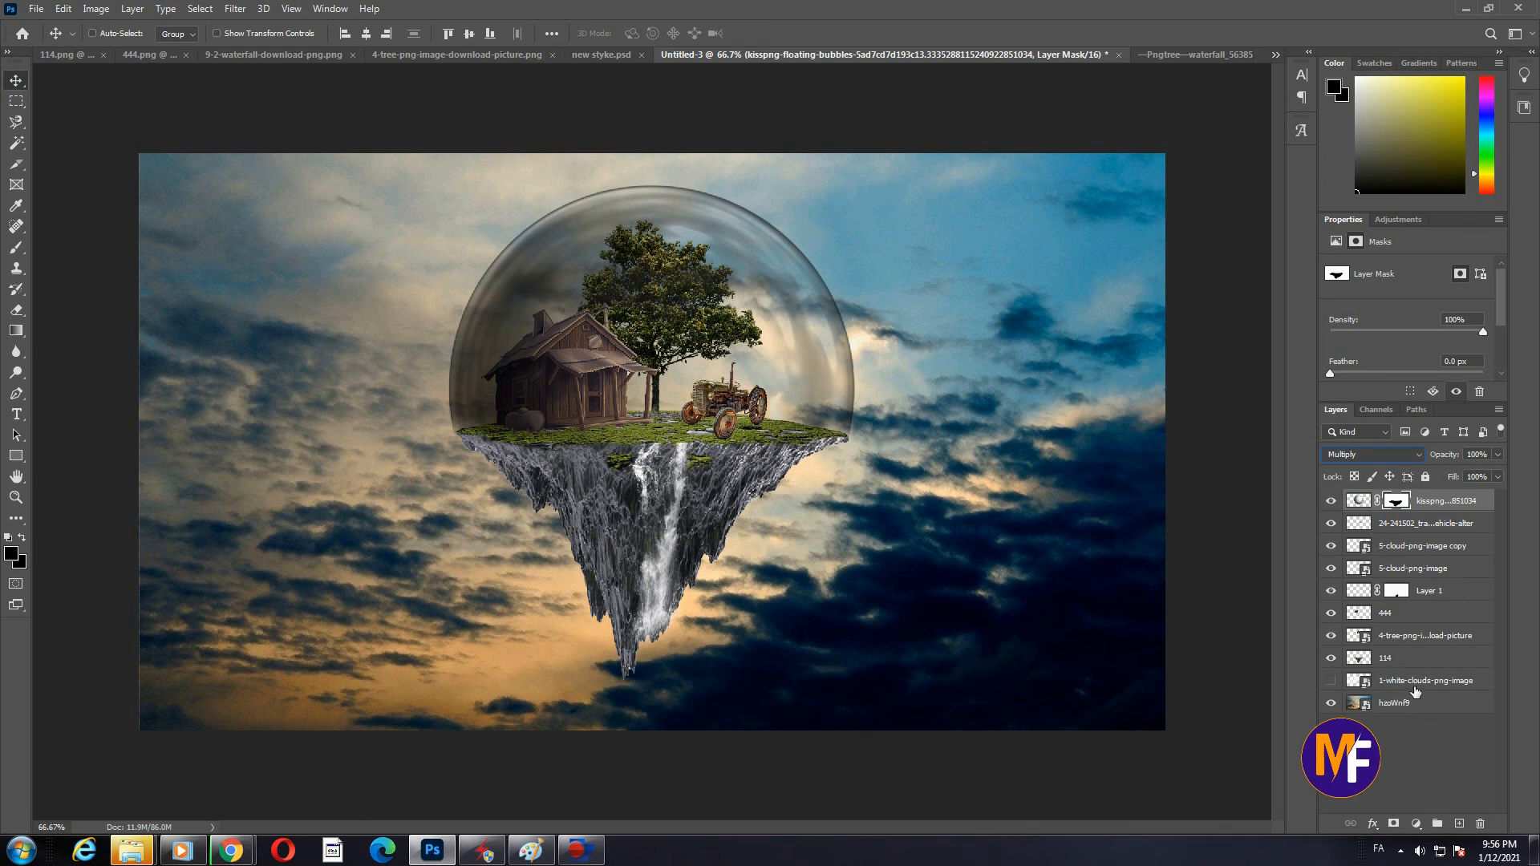
{"action": "left_click", "coordinate": [1332, 704]}
{"action": "left_click", "coordinate": [1332, 704]}
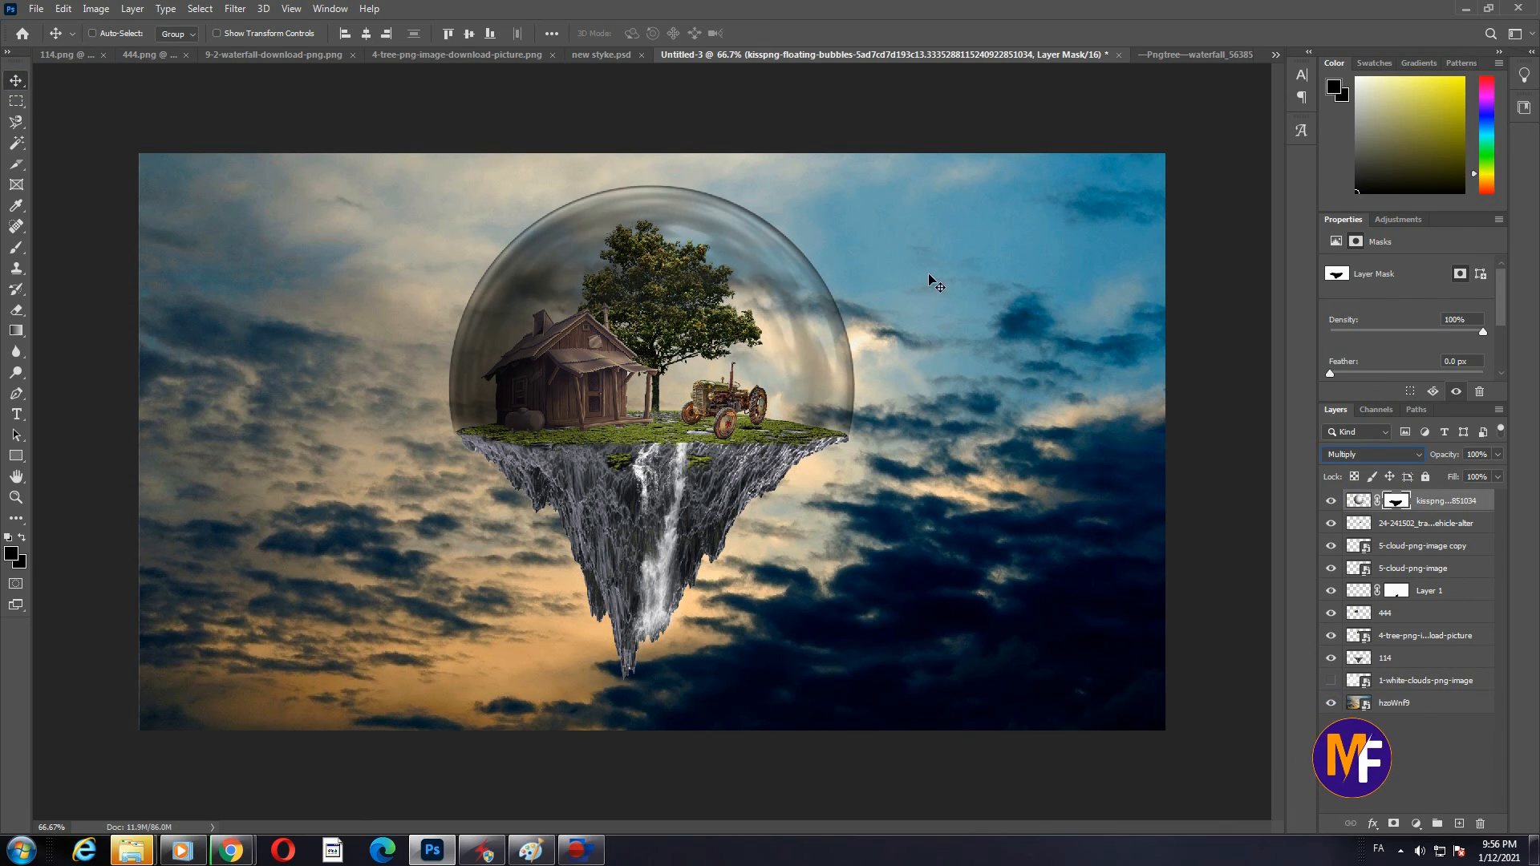